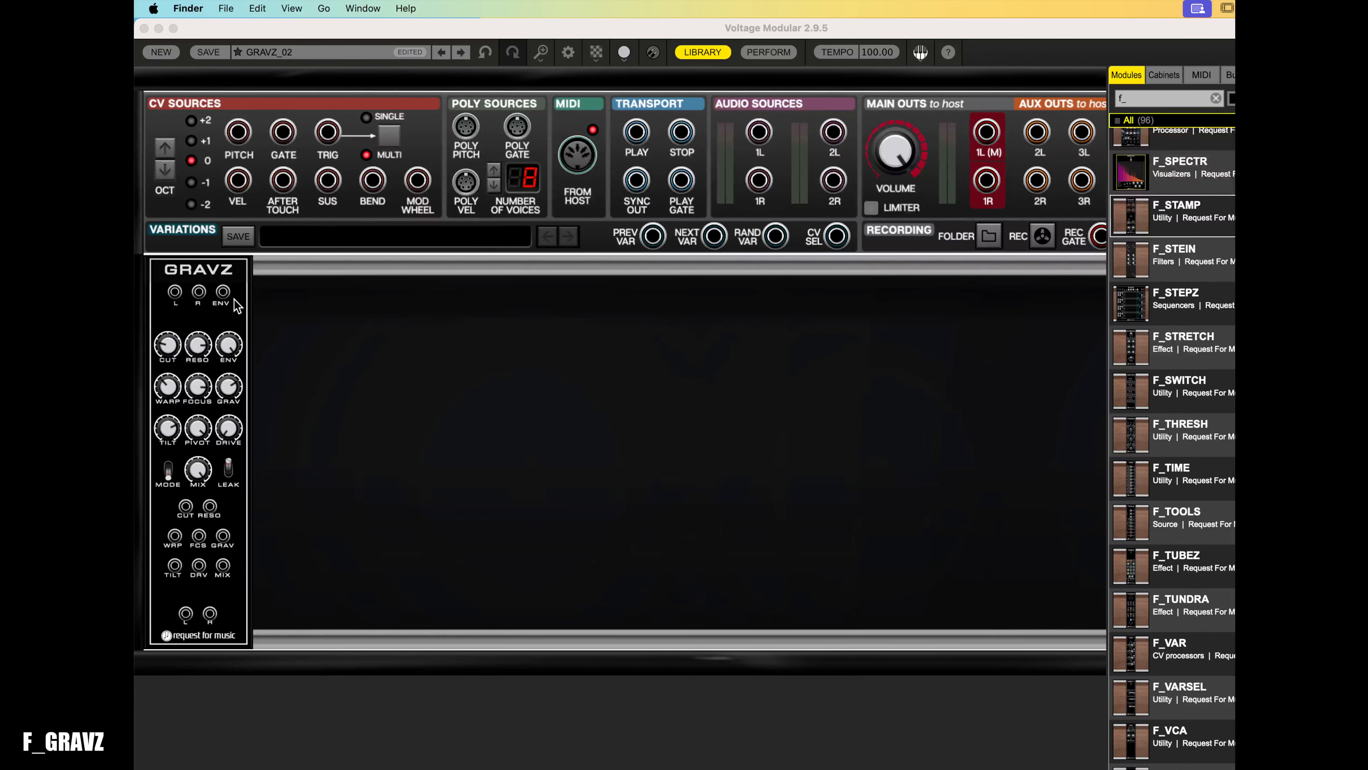
- Randomize the GRAVZ module's controls and toggle its mode switch back and forth
right_click(235, 280)
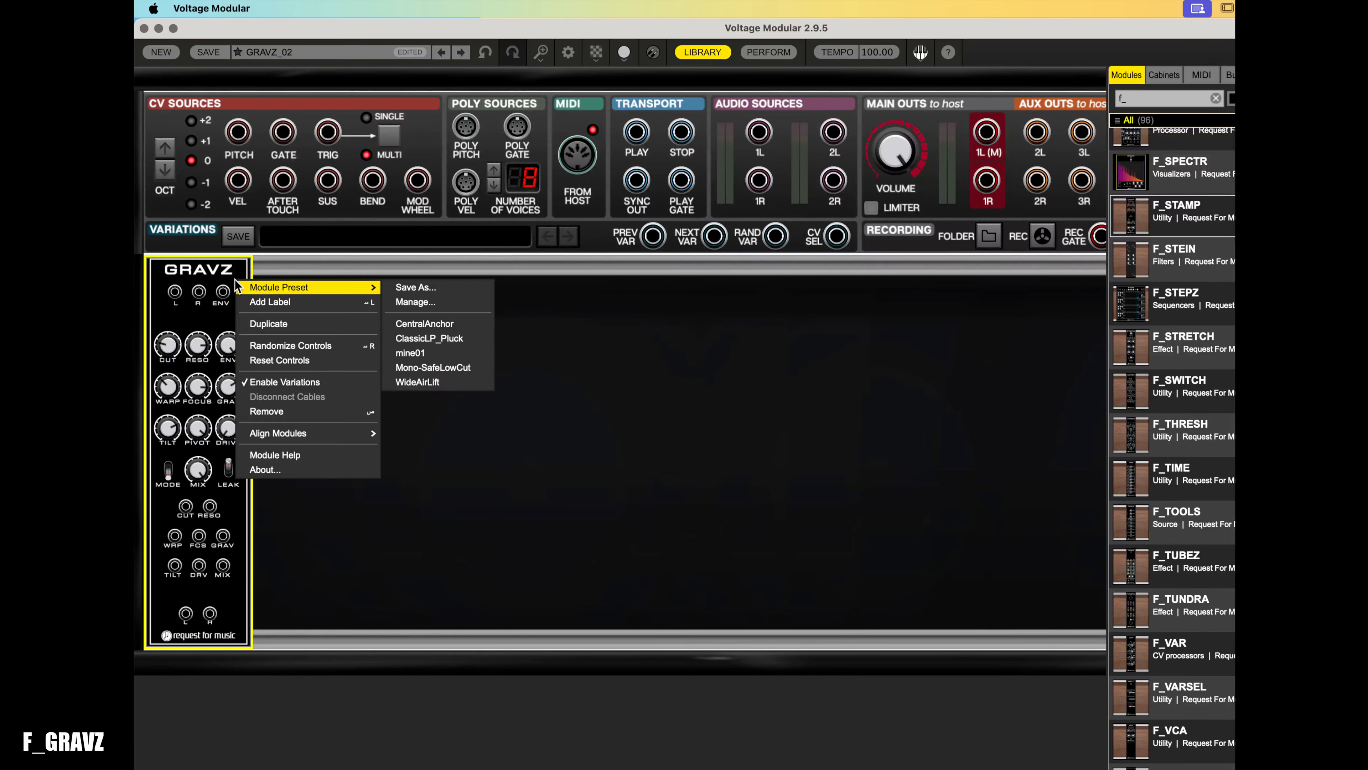
click(277, 348)
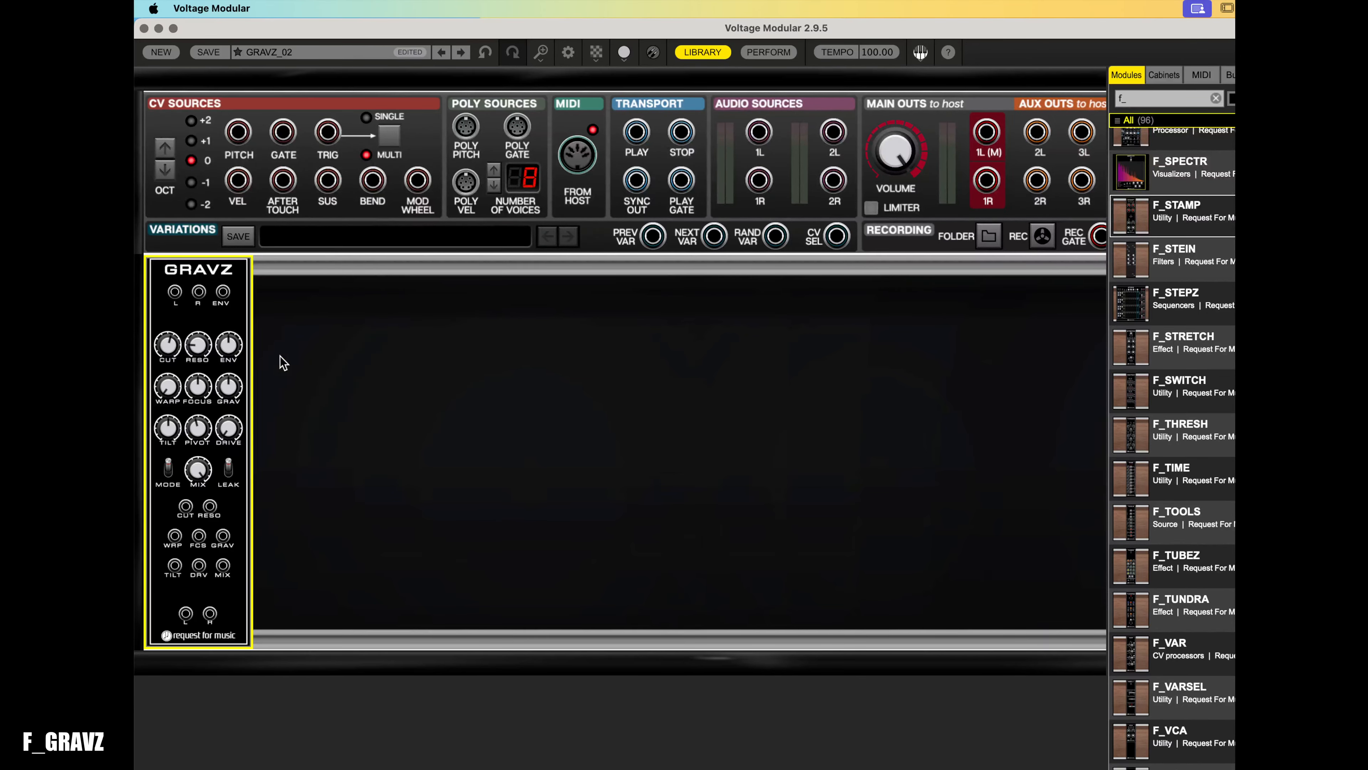
click(168, 469)
mouse_move(231, 348)
click(167, 469)
- Add an F_GRAINZ module to the rack beside GRAVZ
mouse_move(198, 435)
scroll(1161, 444, up, 5)
scroll(1161, 438, up, 8)
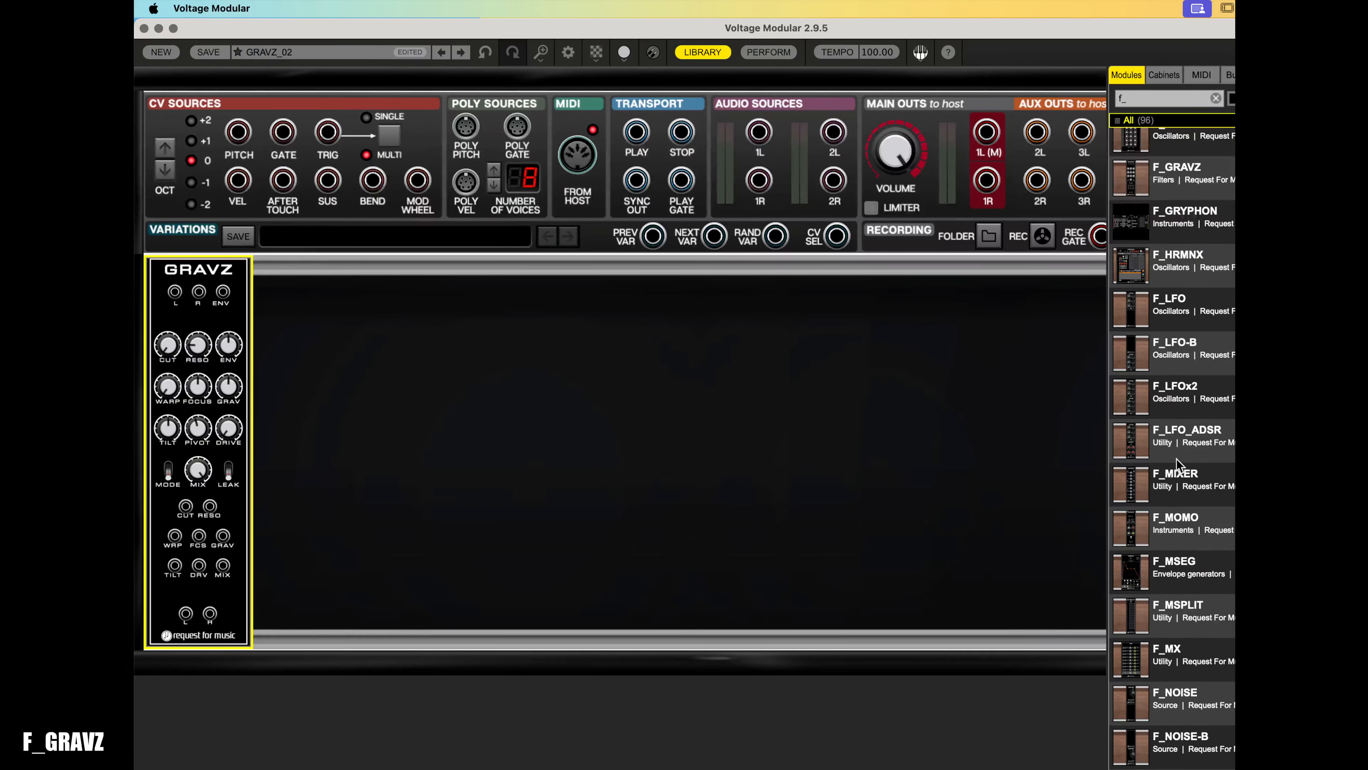
scroll(1176, 456, up, 3)
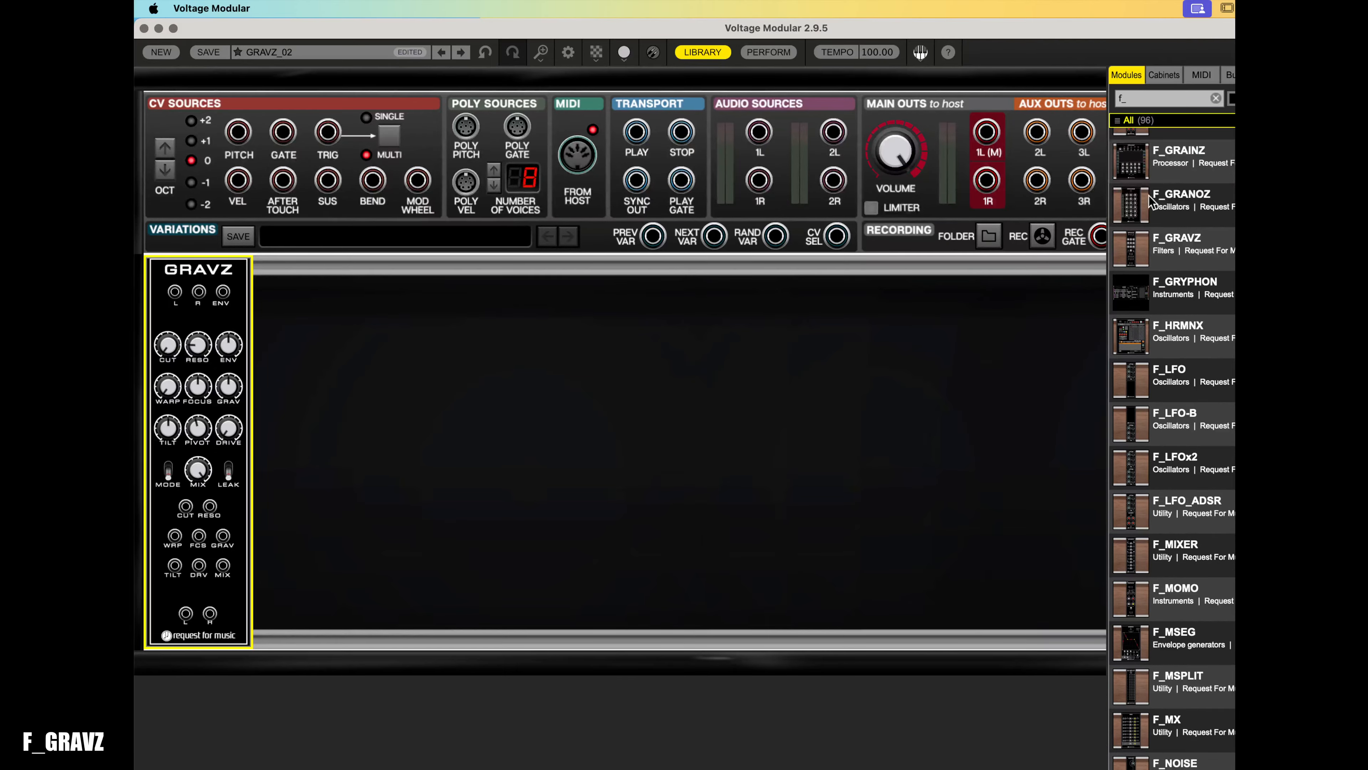
drag(1153, 157, 165, 268)
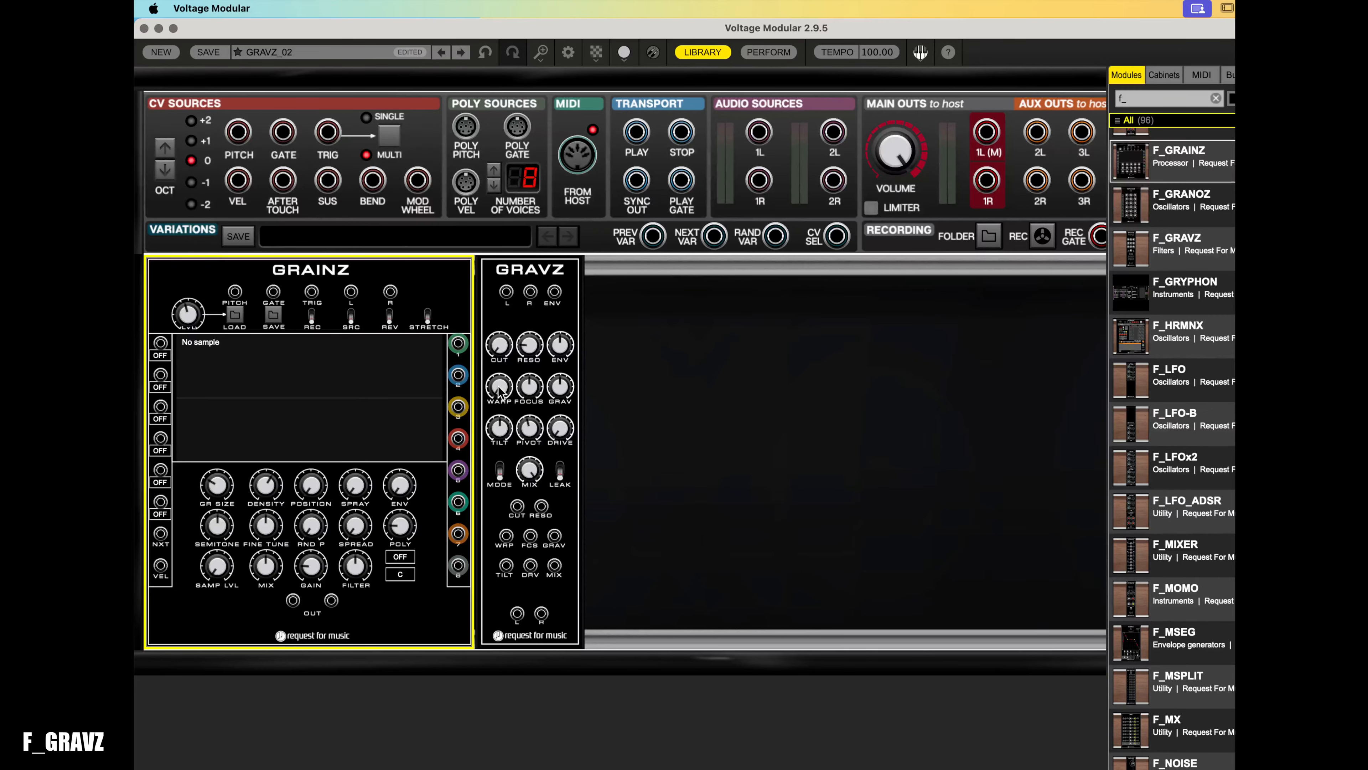
- Patch GRAINZ into GRAVZ's inputs and GRAVZ's L and R outputs to main outputs 1L and 1R
mouse_move(500, 394)
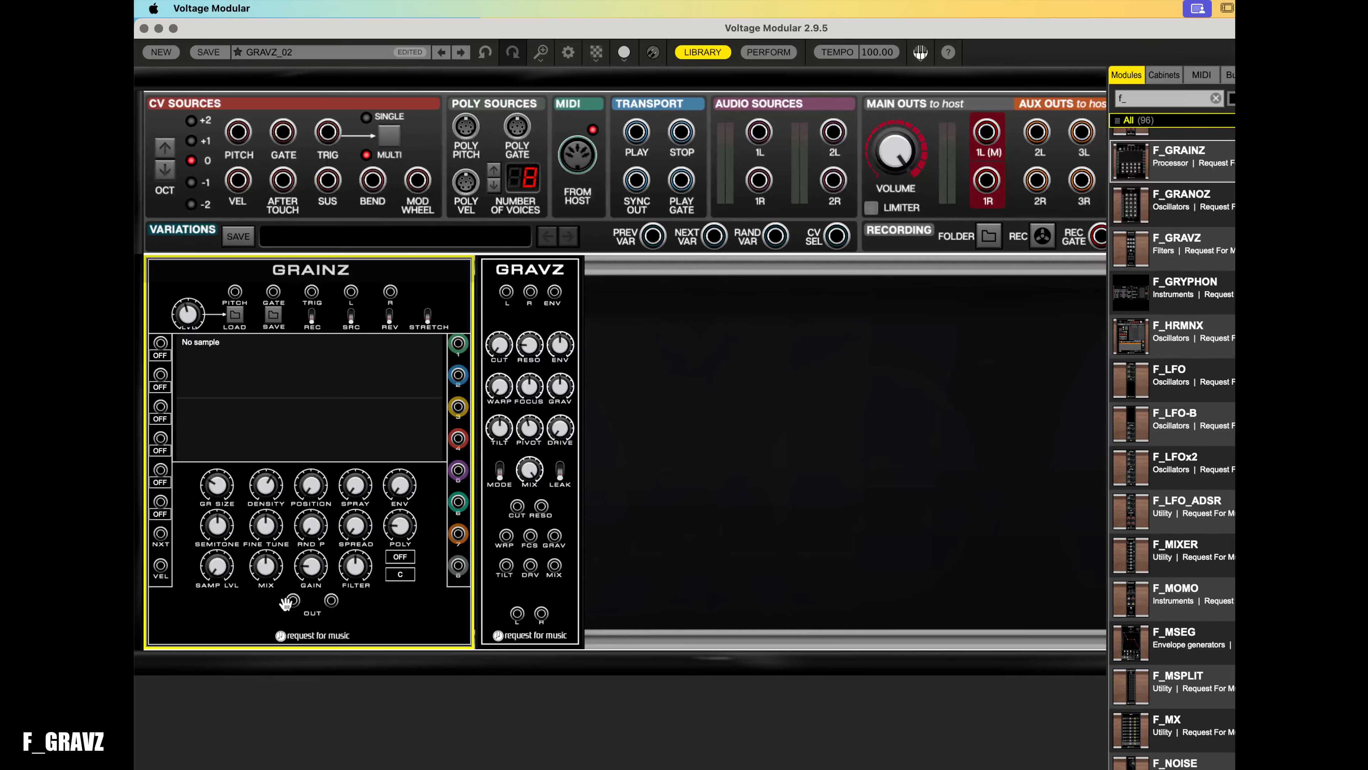
drag(292, 601, 331, 600)
drag(517, 614, 987, 134)
drag(987, 181, 541, 614)
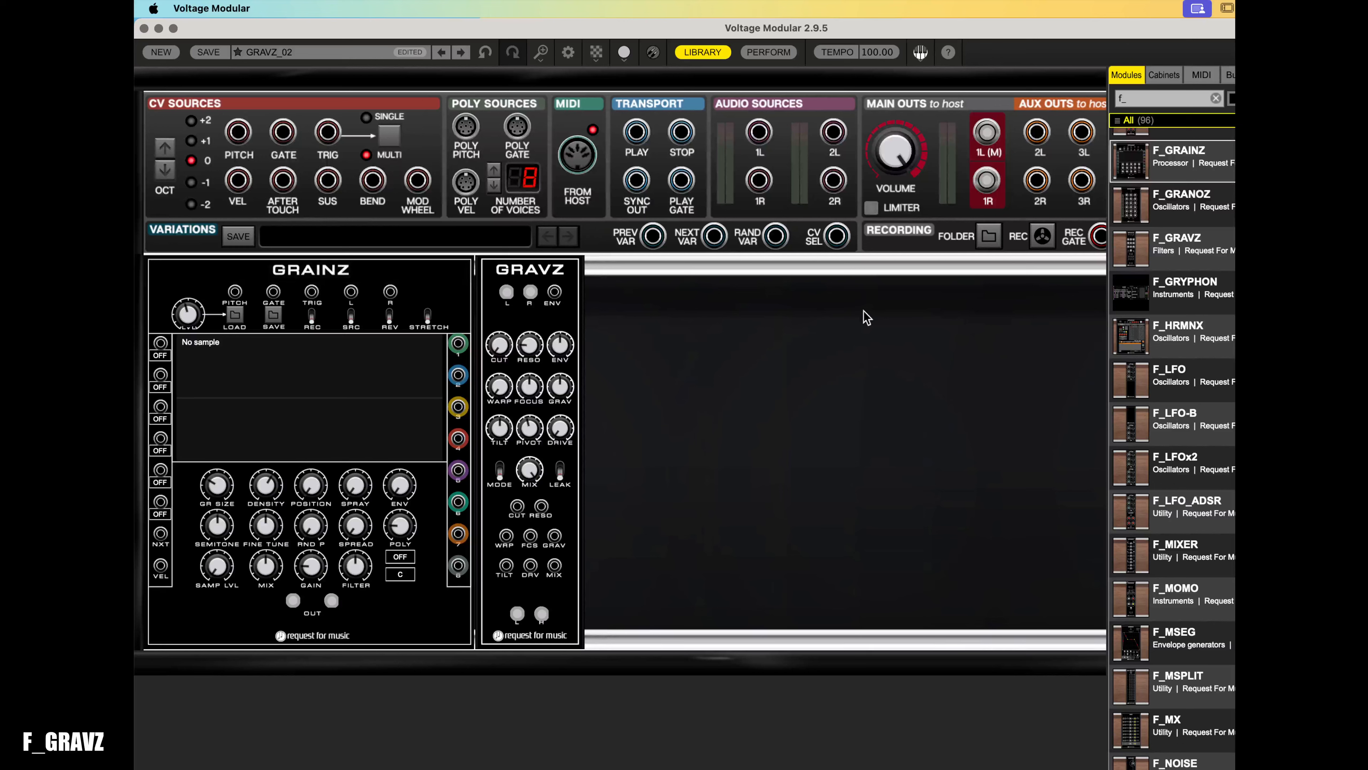
- Load the ChoirsAug.wav sample into GRAINZ from the F_RECRD folder
key(super+Tab)
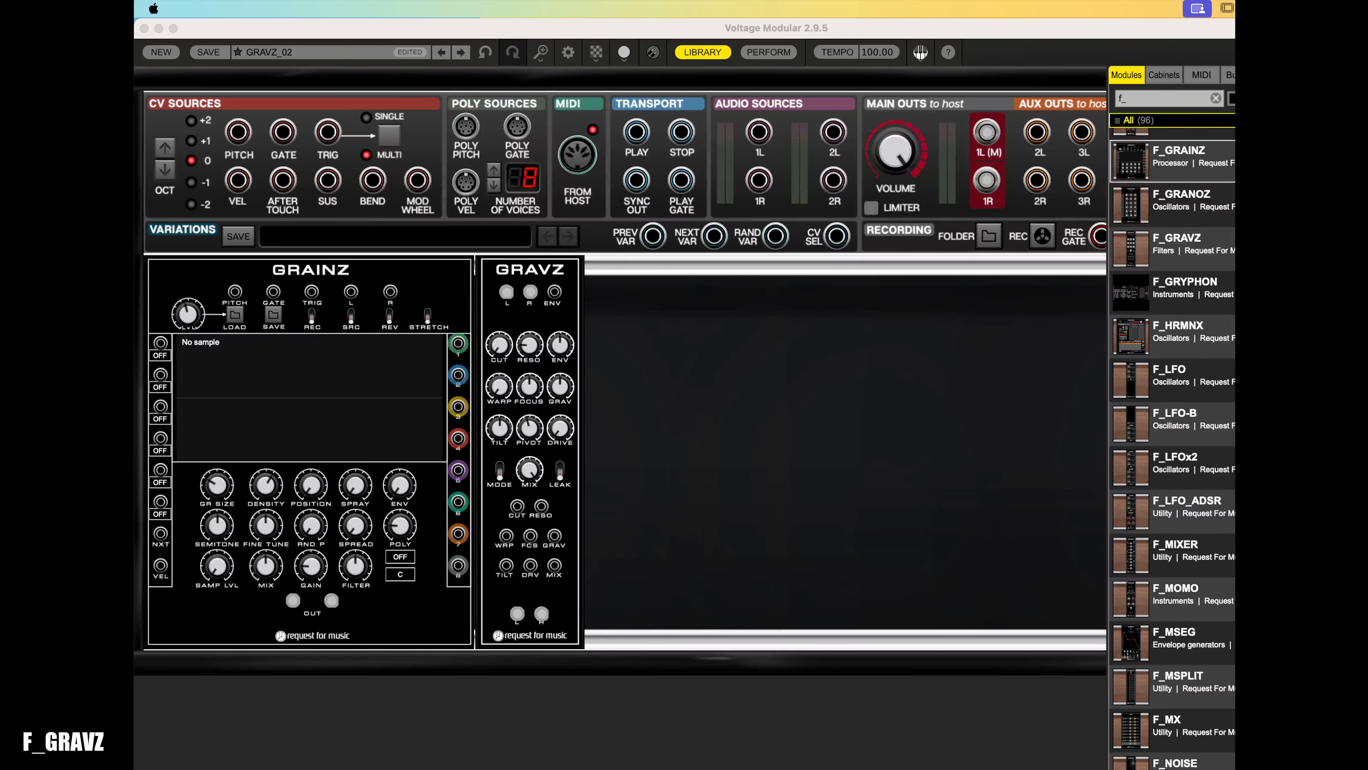
click(793, 296)
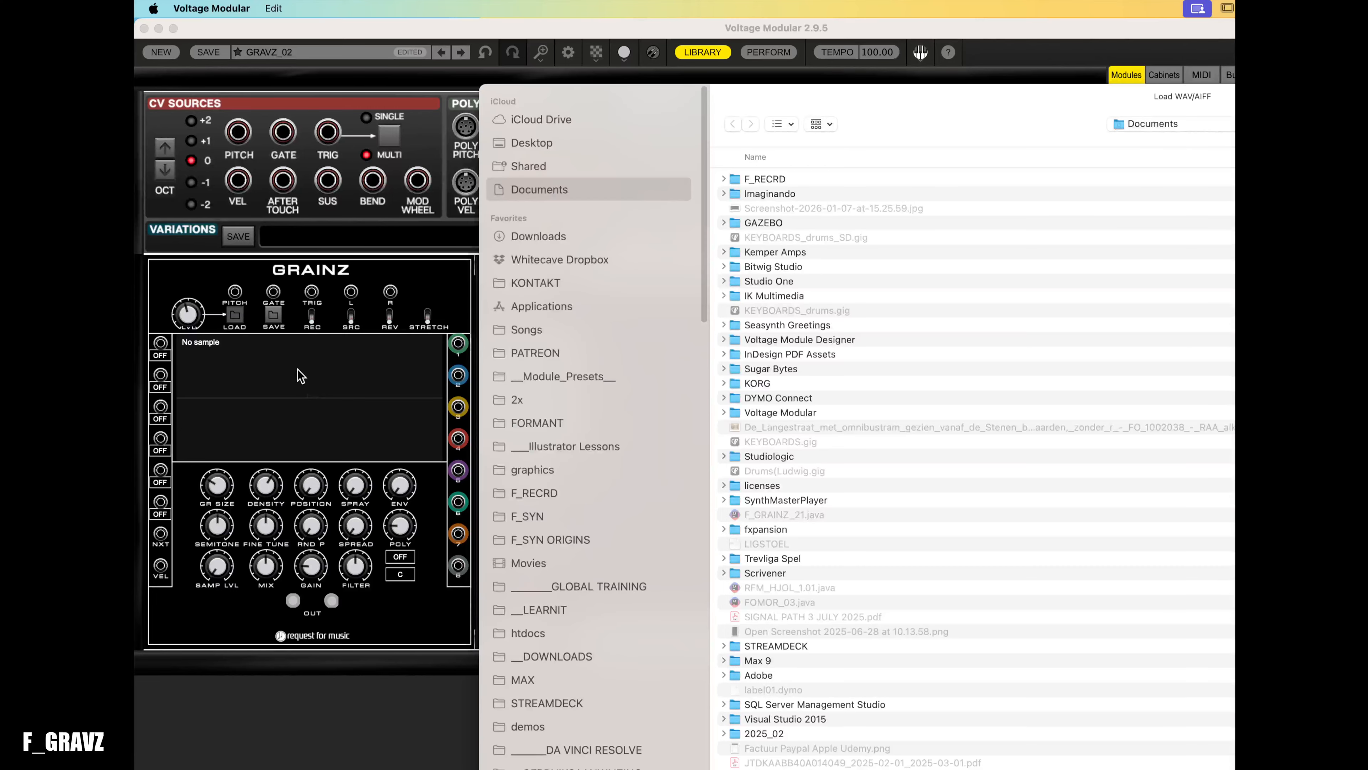
click(544, 497)
double_click(776, 179)
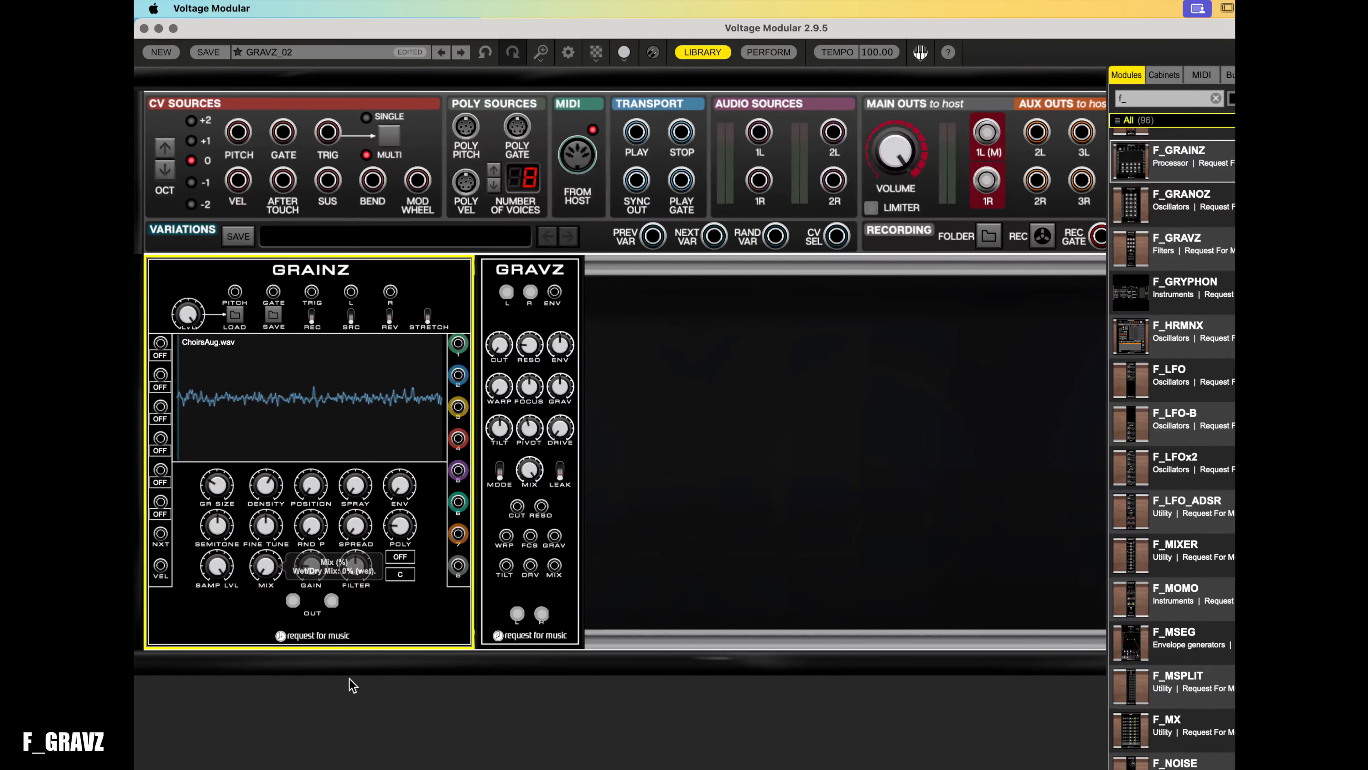
- Turn down the GRAINZ wet/dry mix and the GRAVZ mix knob
drag(535, 600, 541, 685)
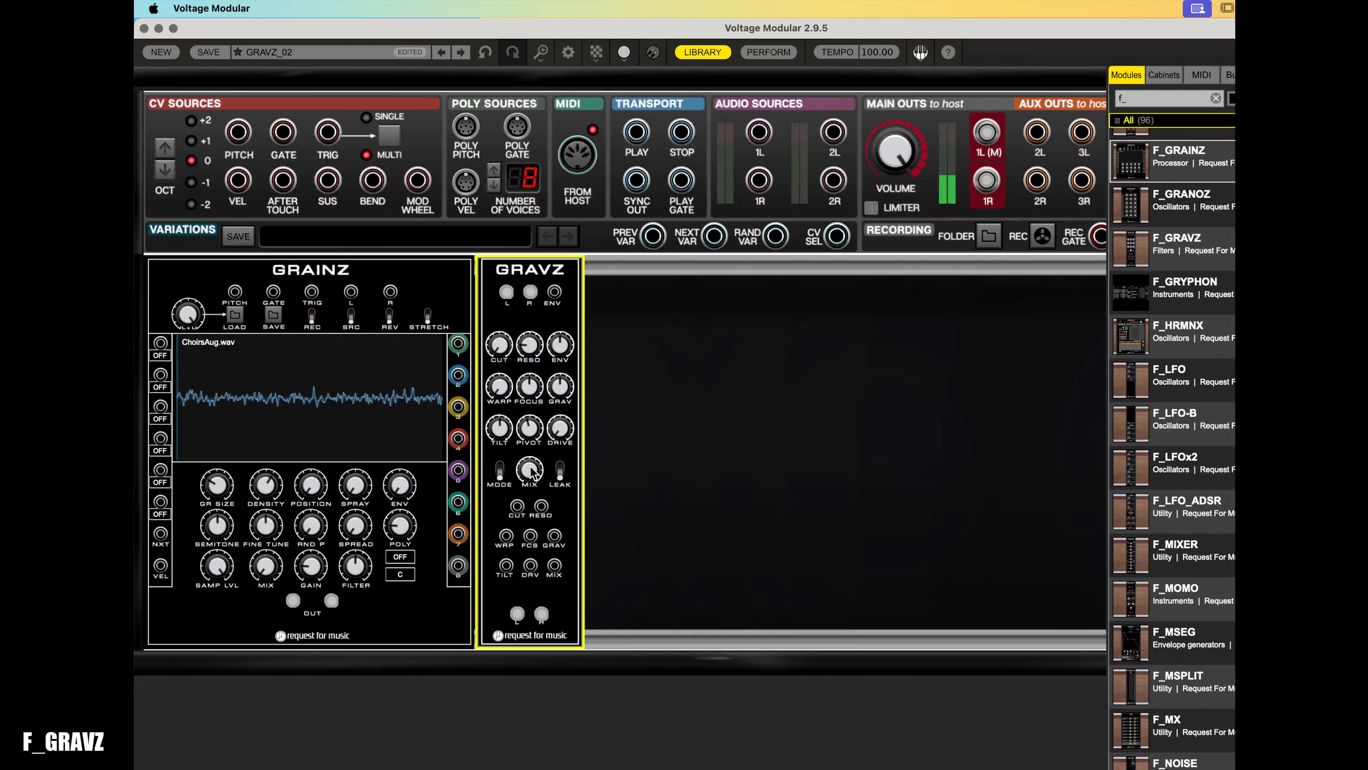
mouse_move(530, 470)
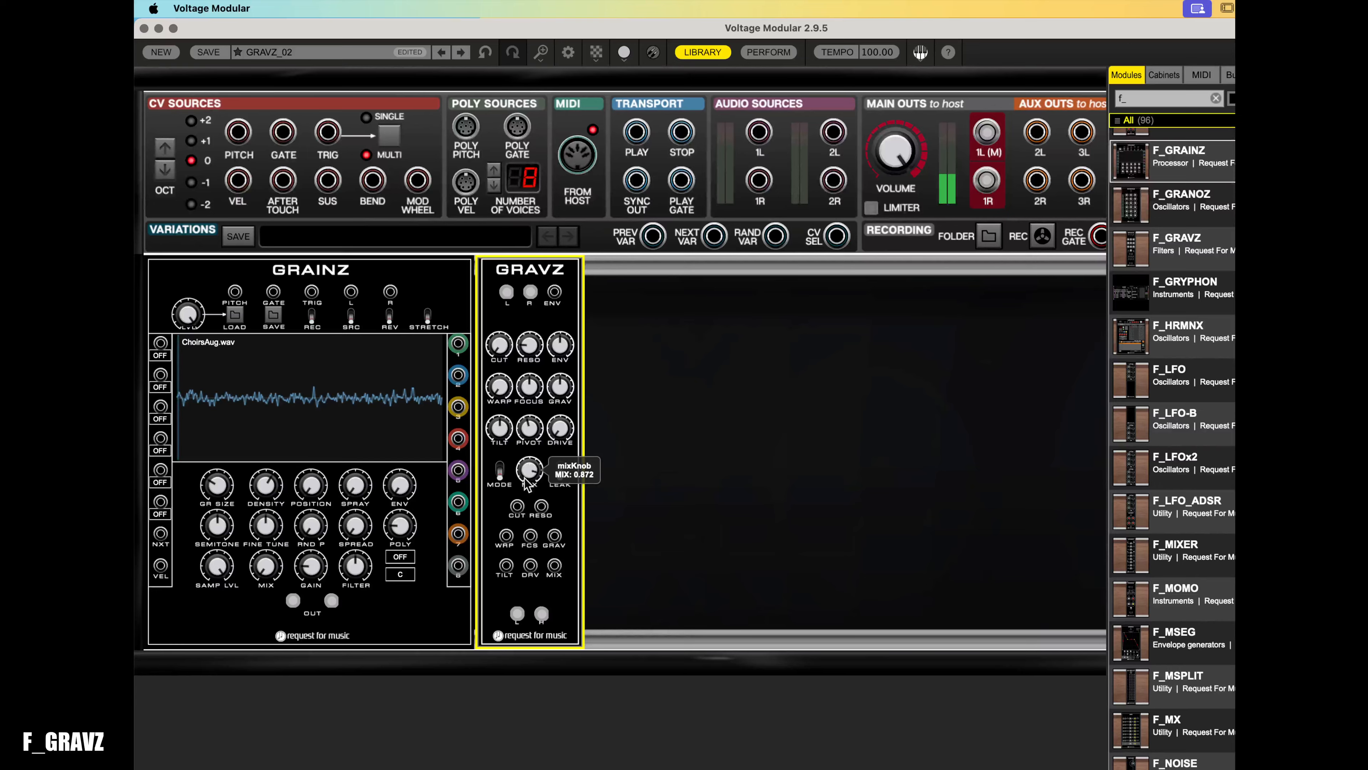
drag(525, 478, 525, 571)
drag(525, 572, 592, 370)
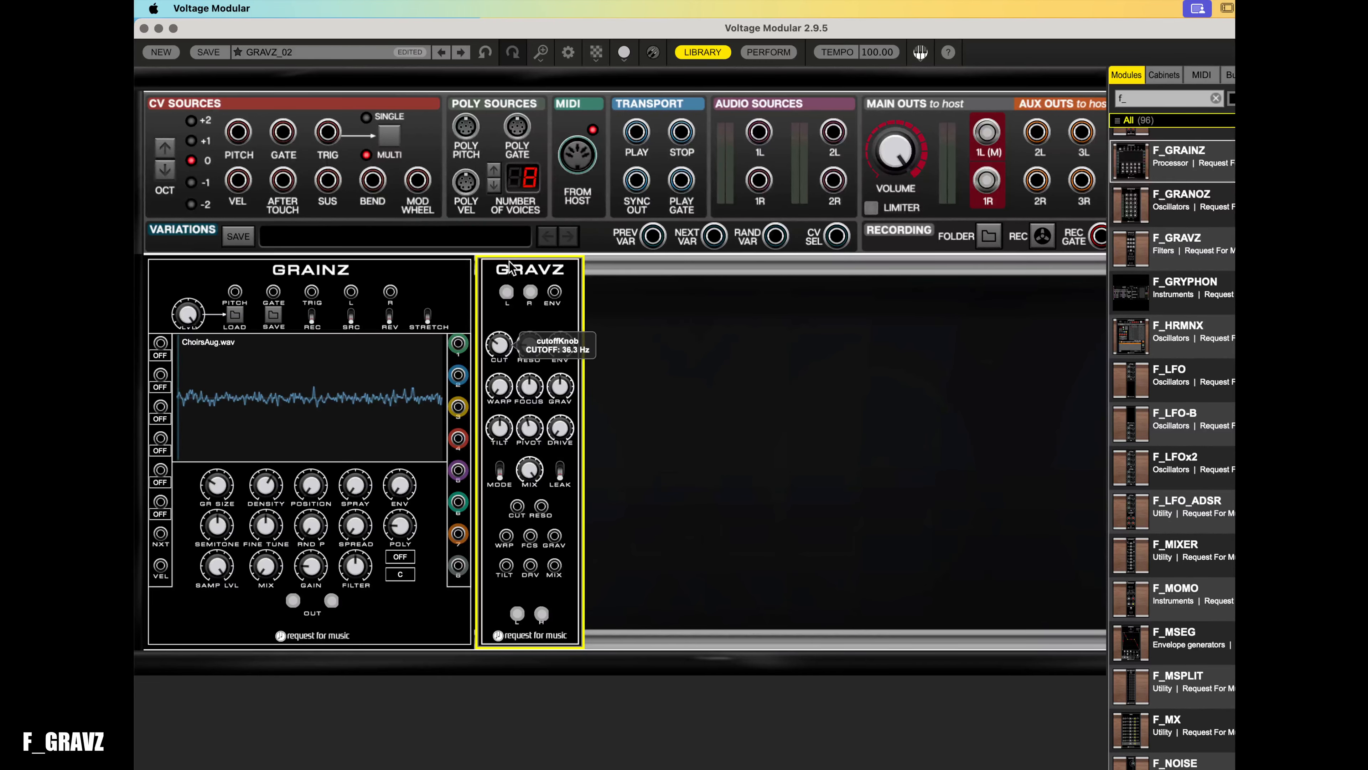
- Tweak the GRAVZ cutoff, resonance and mix, settling cutoff near 2452 Hz and resonance near 0.50
drag(513, 247, 504, 330)
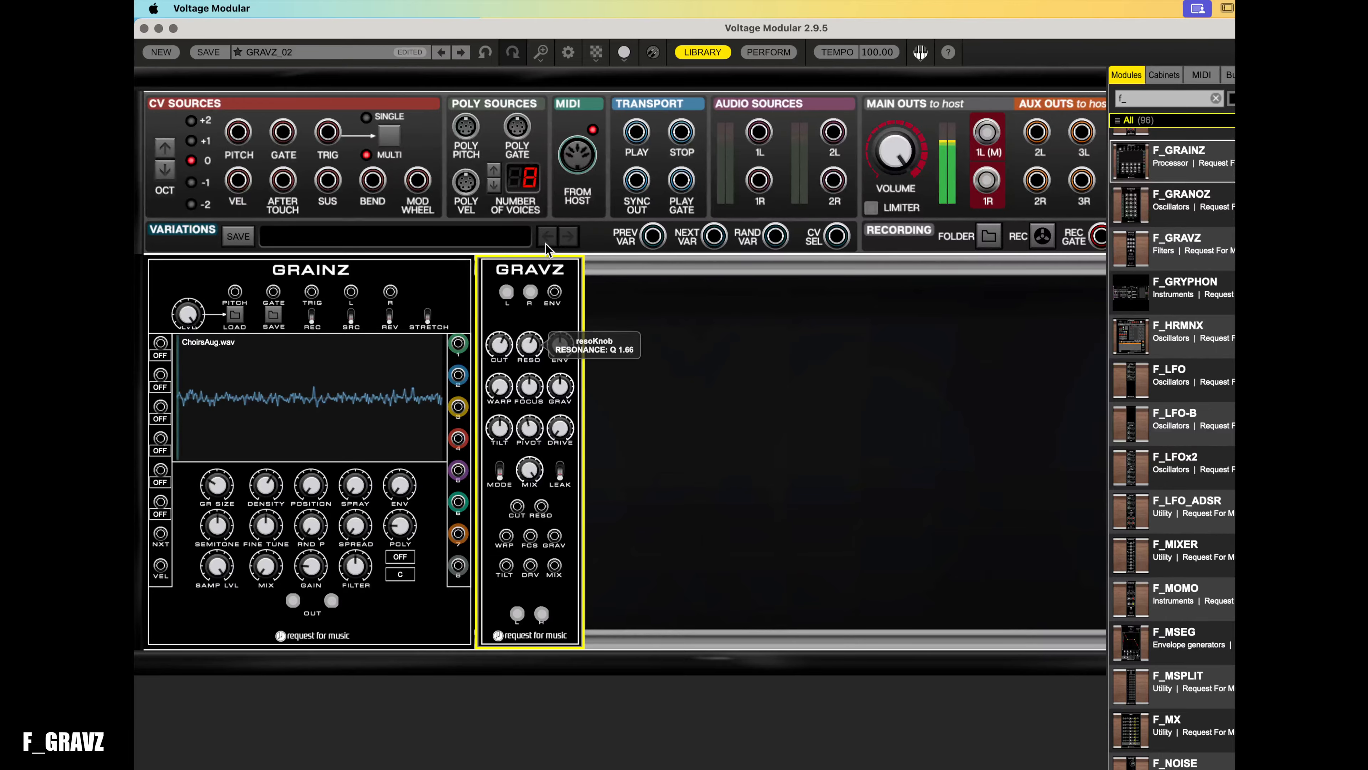
mouse_move(502, 330)
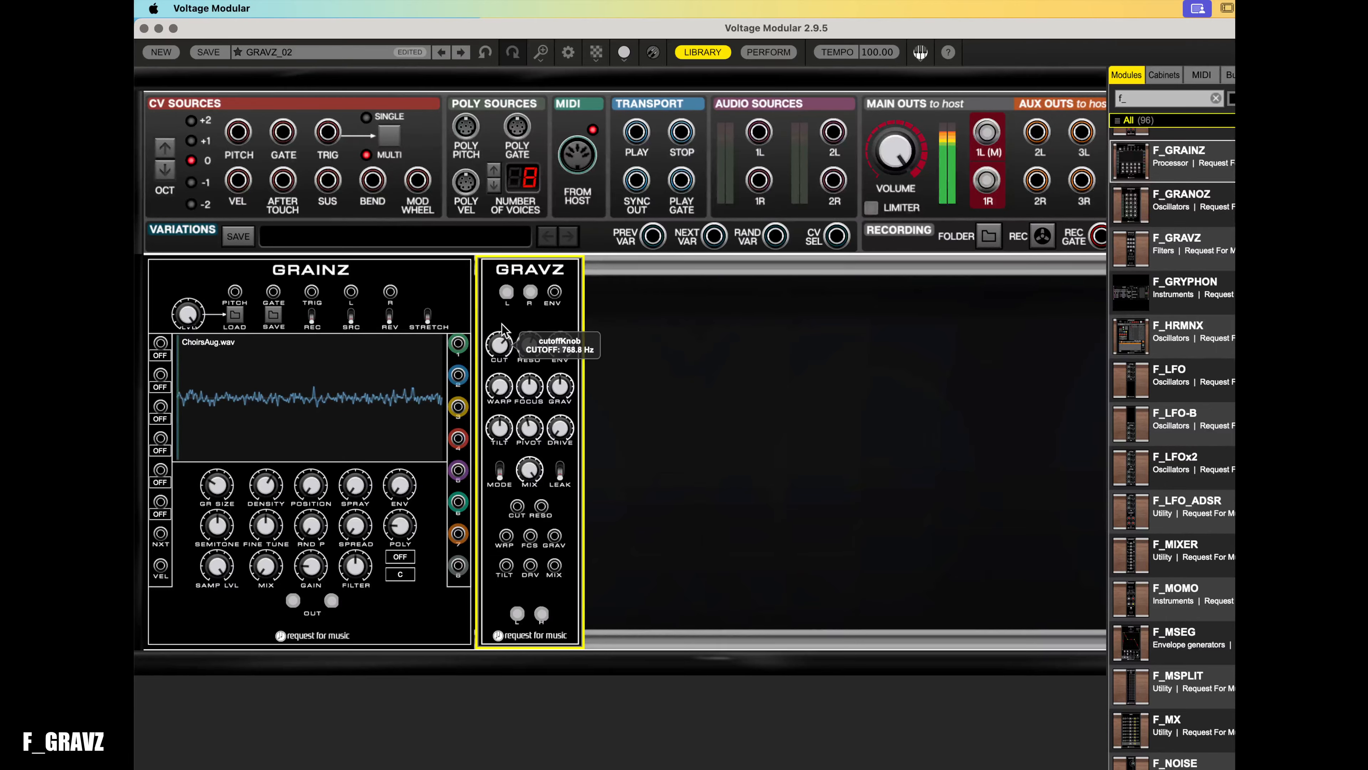
drag(507, 326, 509, 318)
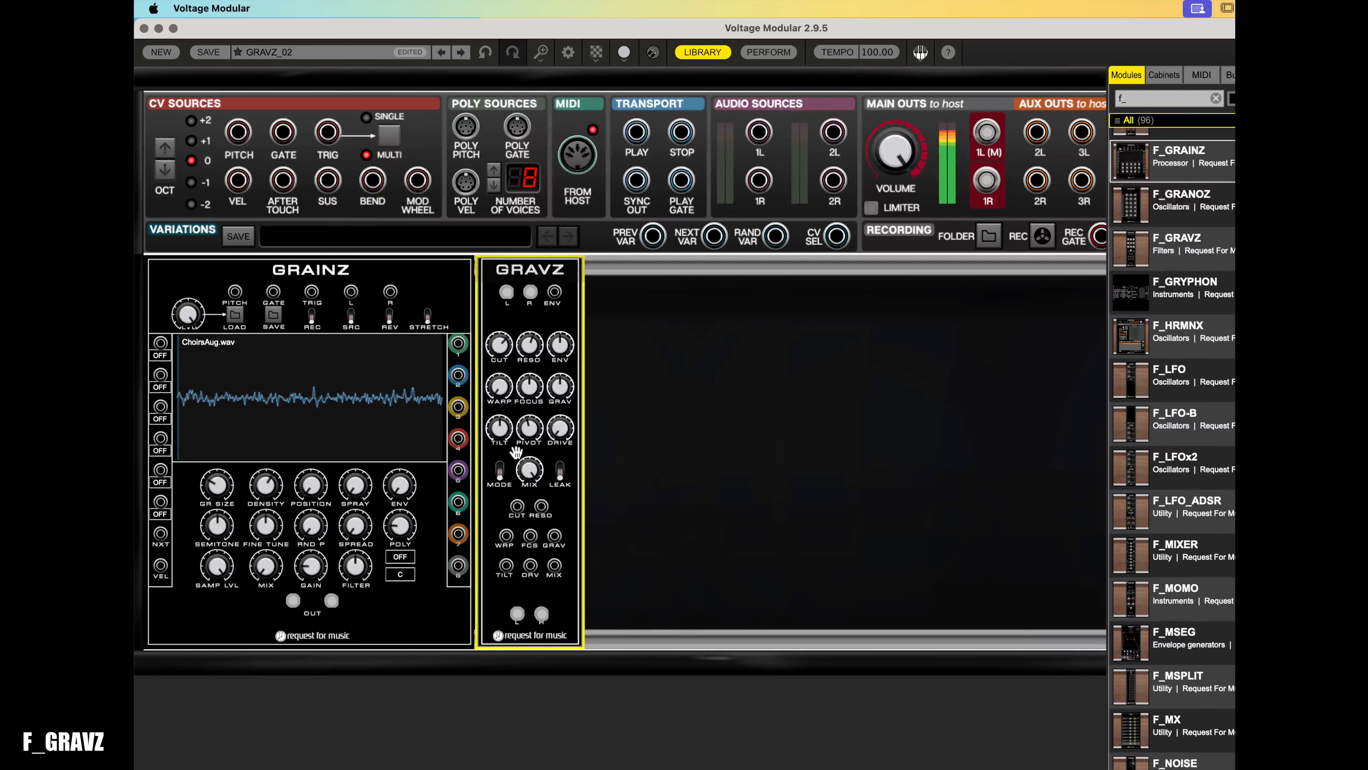
drag(525, 465, 532, 456)
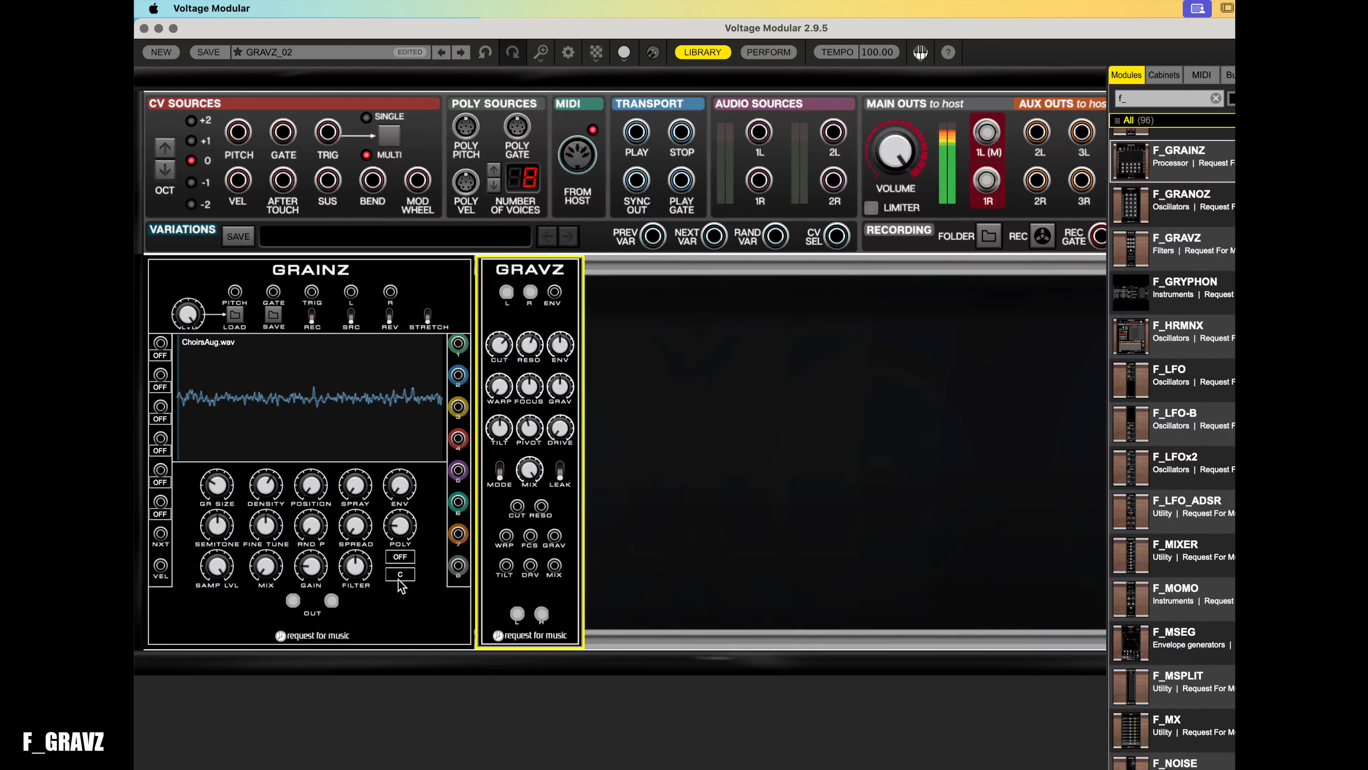
click(226, 569)
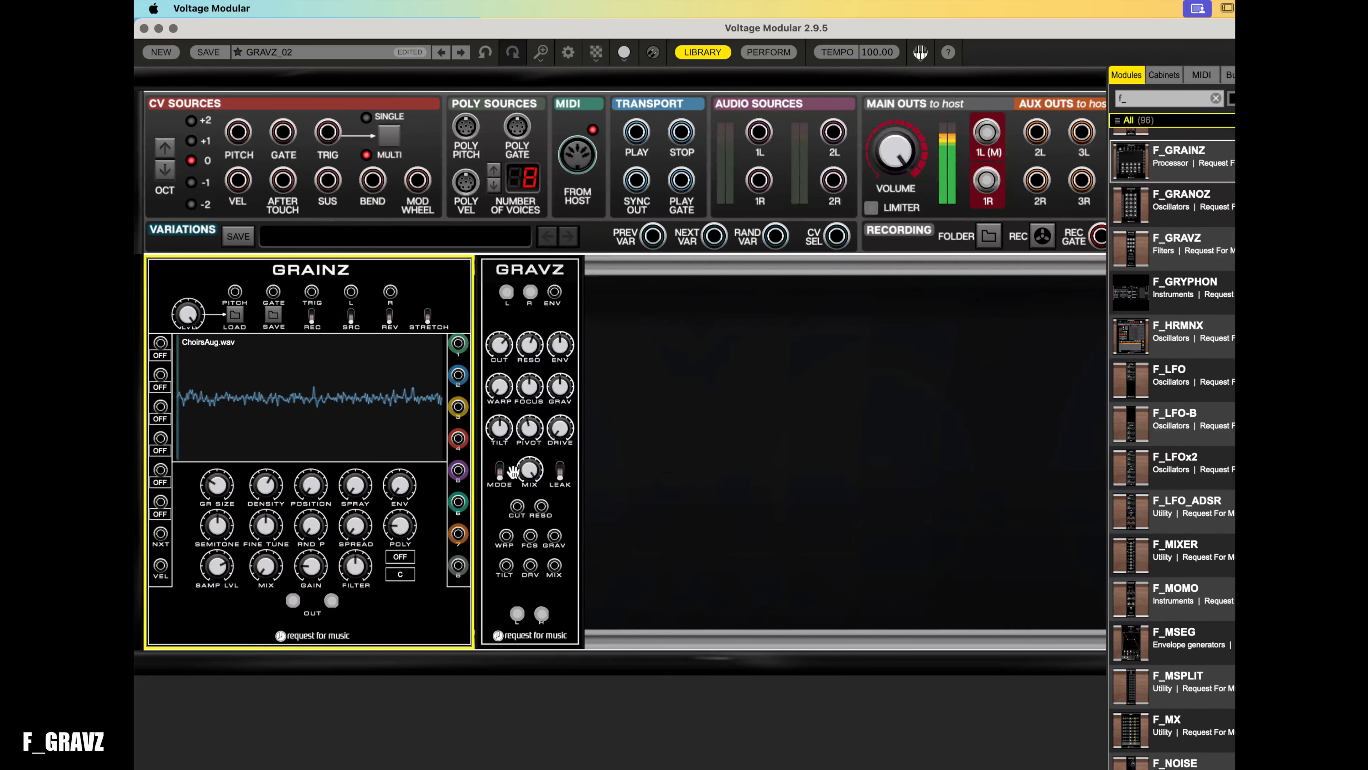
click(504, 353)
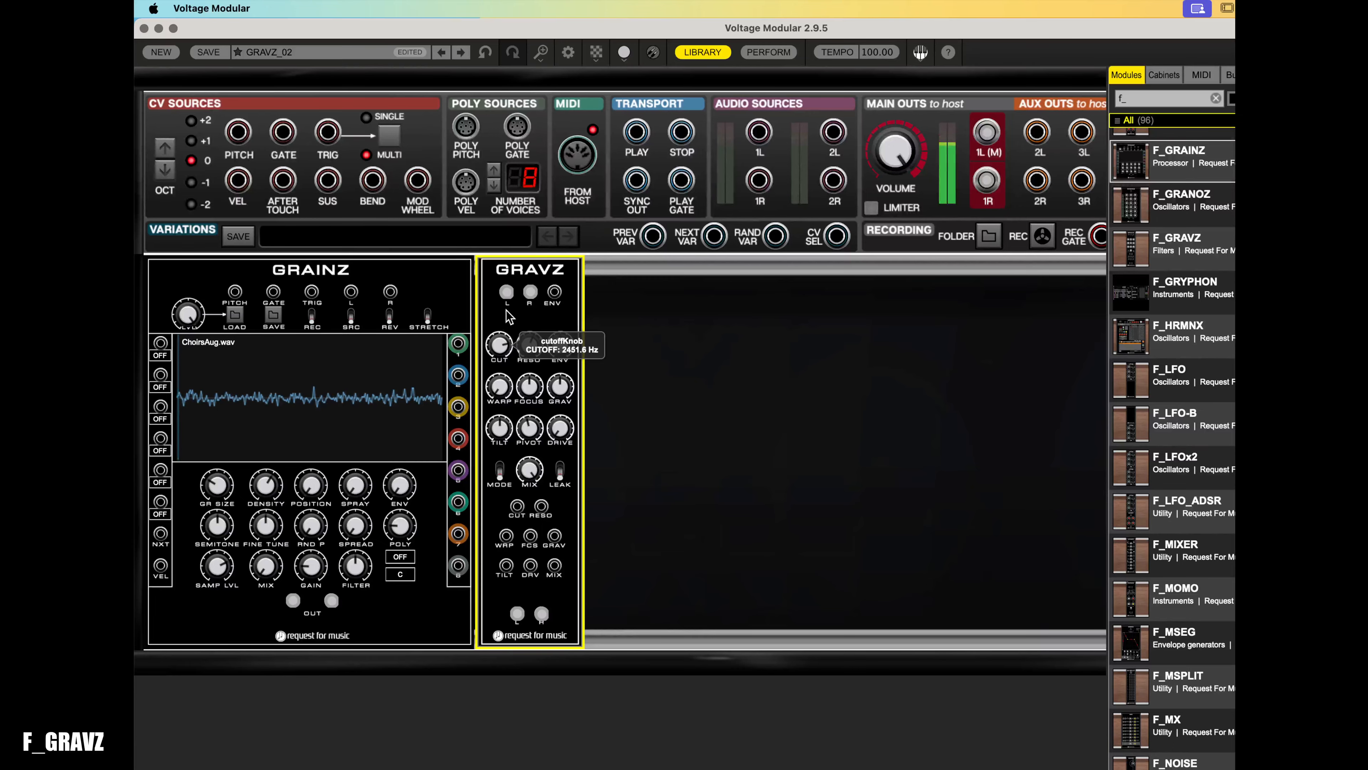
drag(507, 337, 511, 382)
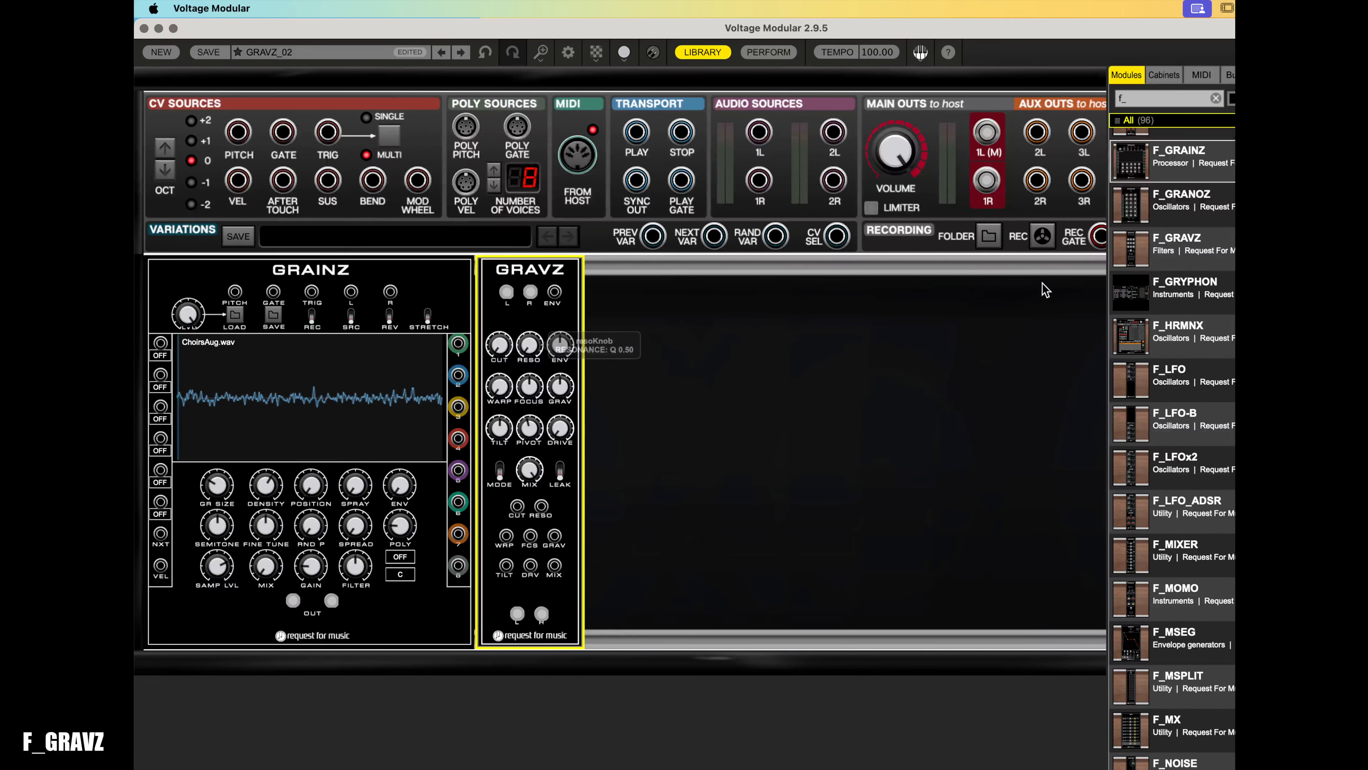
- Add an F_ADSR module to the rack left of GRAINZ
scroll(1167, 275, up, 10)
drag(1132, 156, 195, 271)
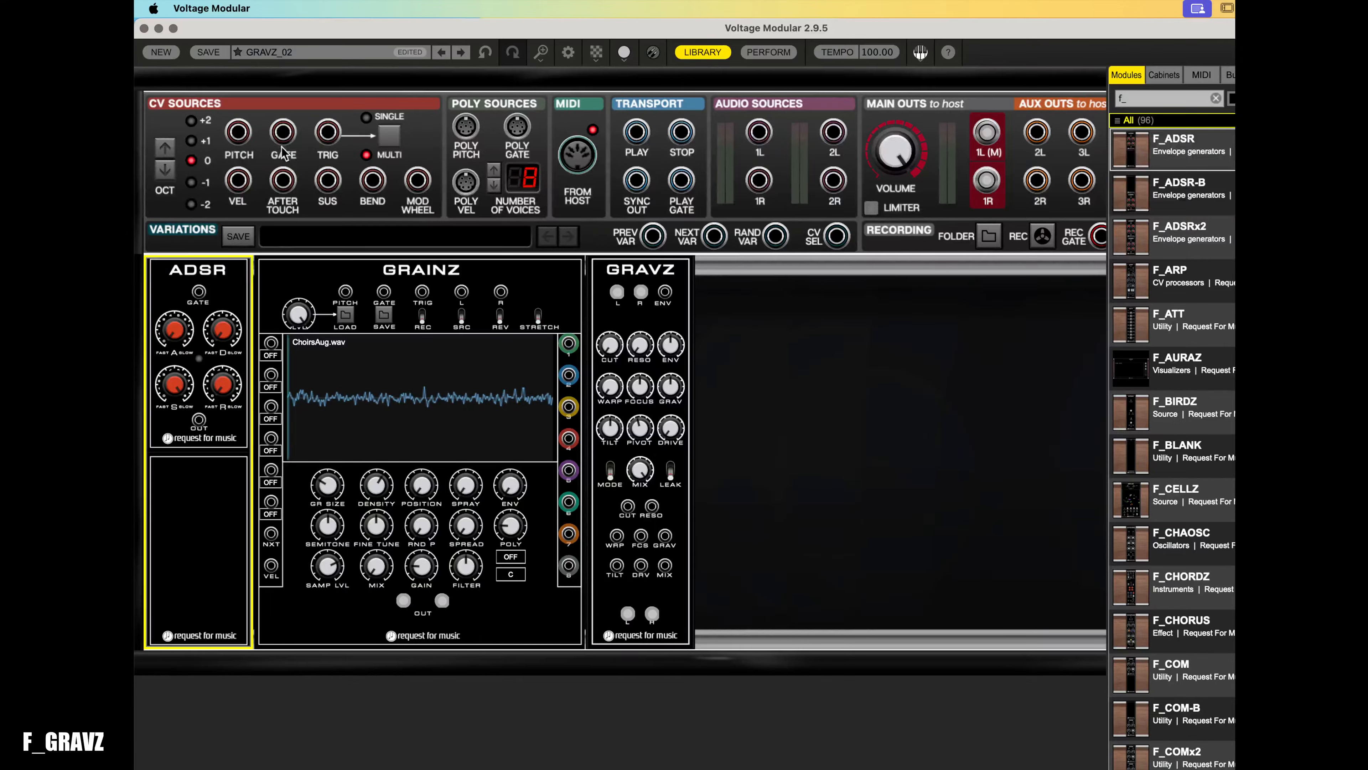
- Patch the host GATE into the ADSR gate input and the ADSR output into GRAVZ's ENV input
drag(283, 131, 199, 291)
drag(199, 420, 666, 296)
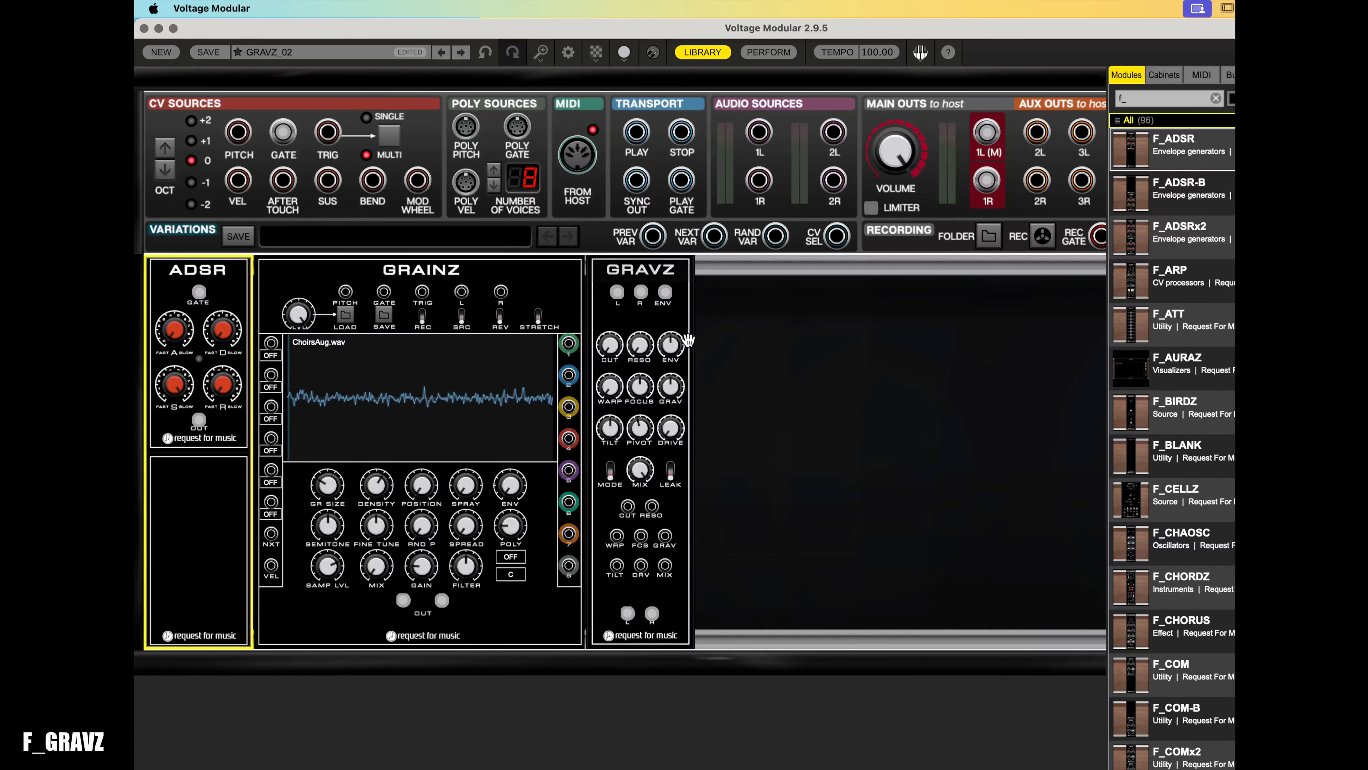
- Adjust the GRAVZ envelope amount knob
mouse_move(678, 351)
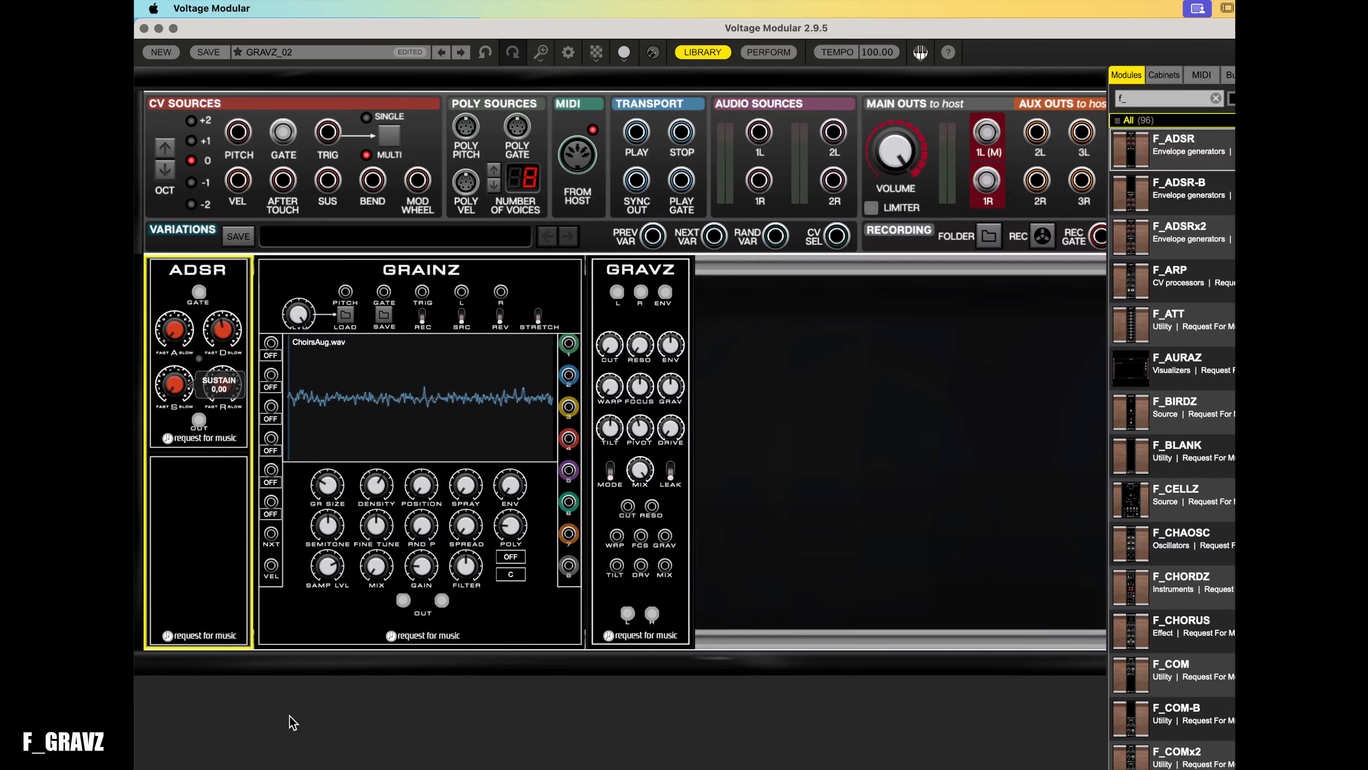
drag(250, 259, 288, 184)
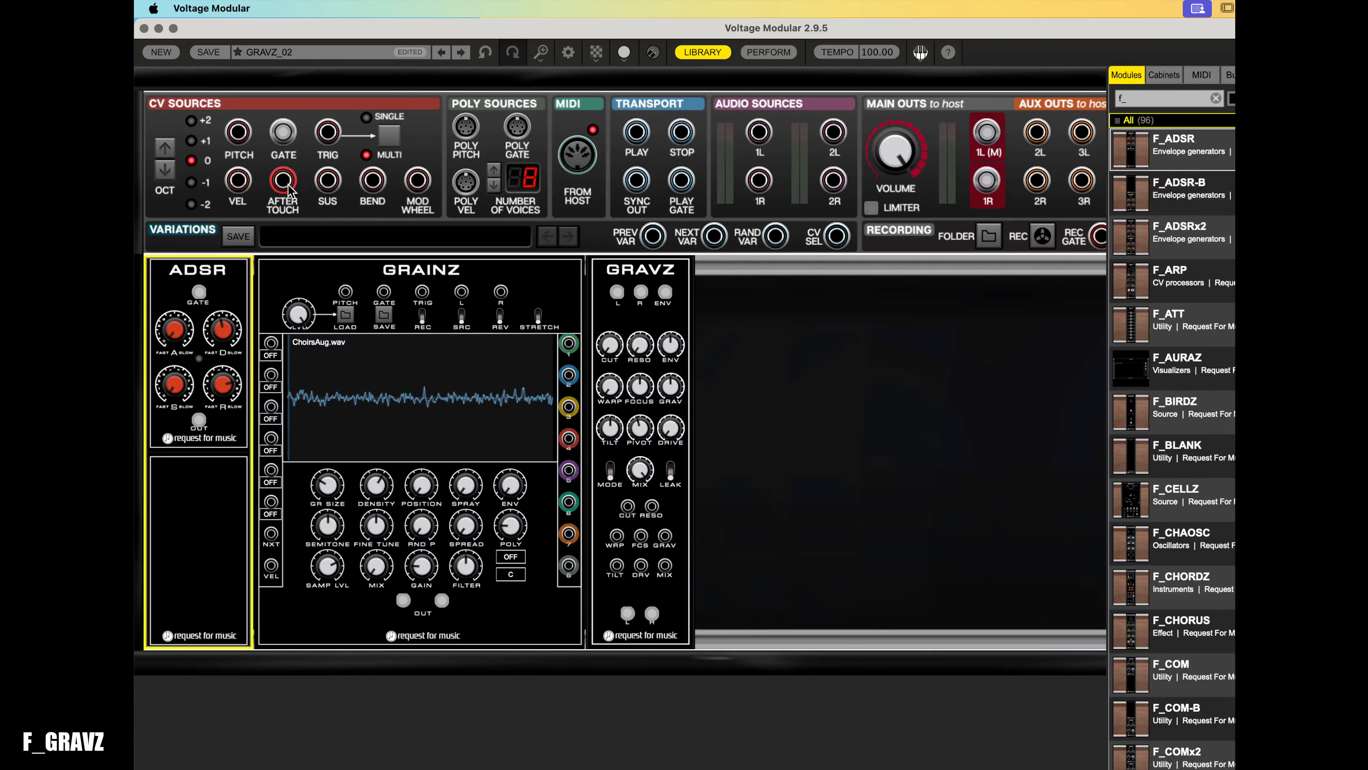
click(682, 351)
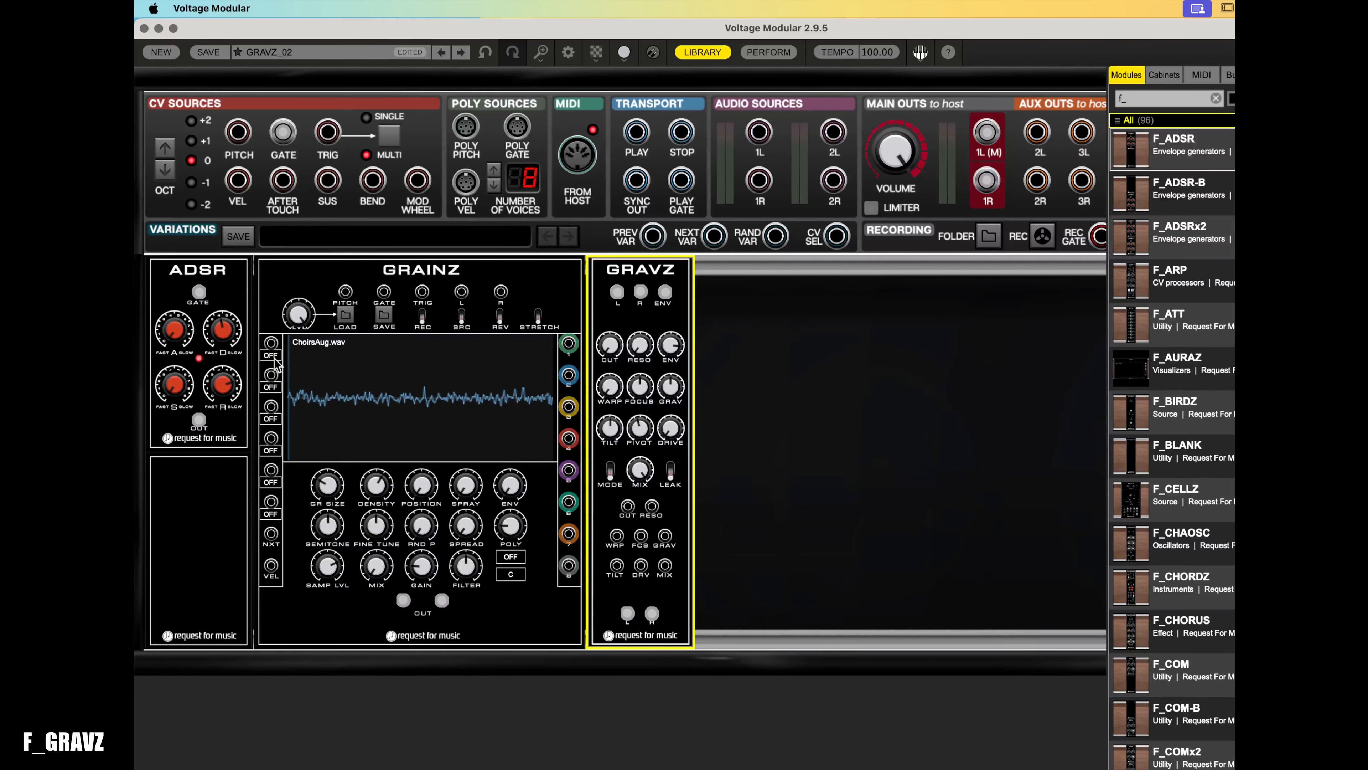
drag(345, 291, 238, 135)
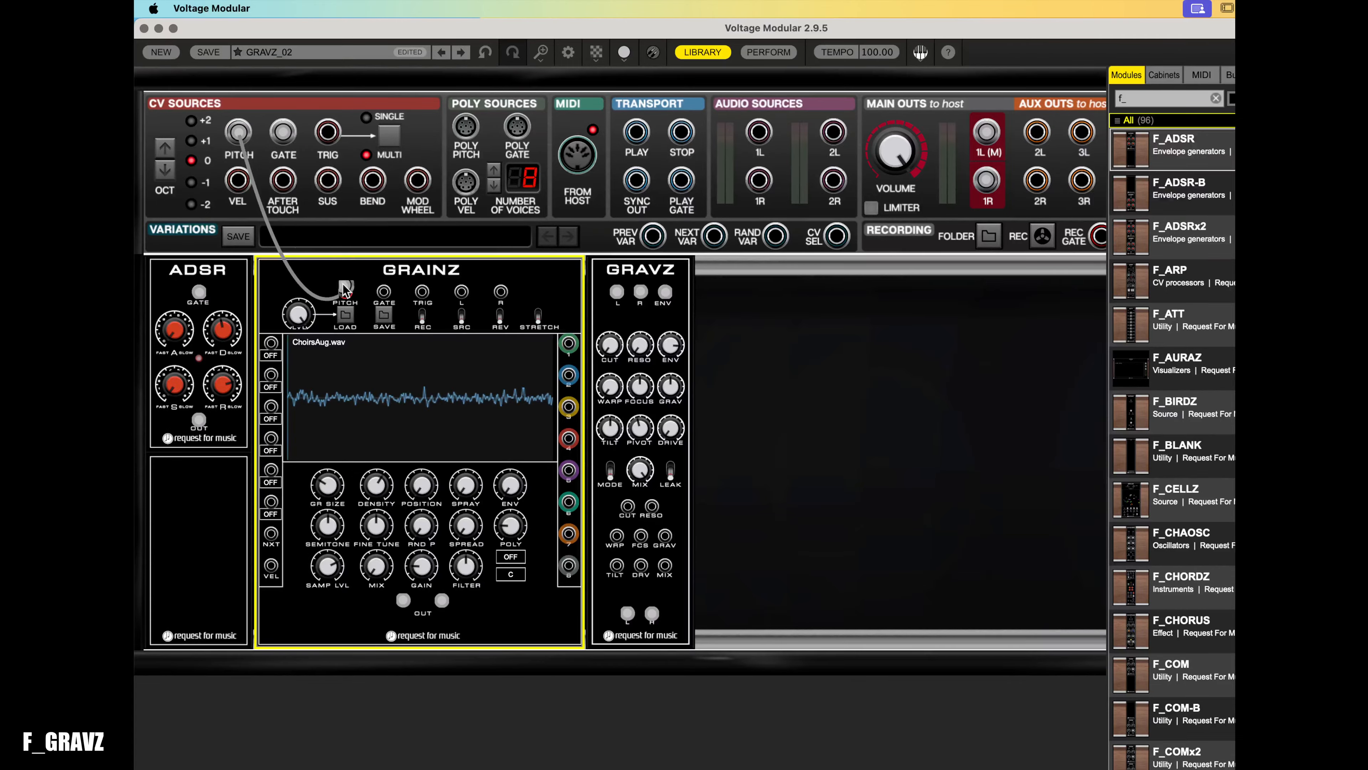
drag(345, 291, 322, 248)
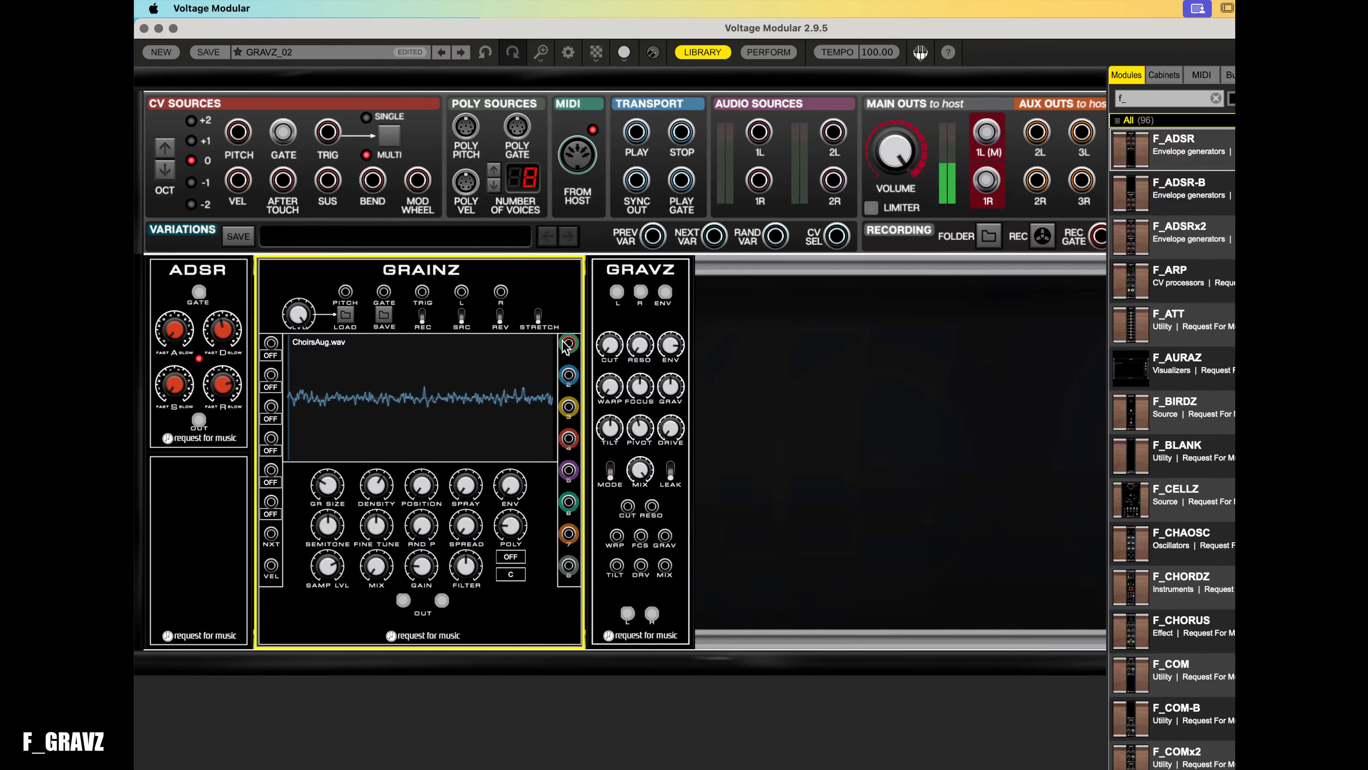
click(651, 272)
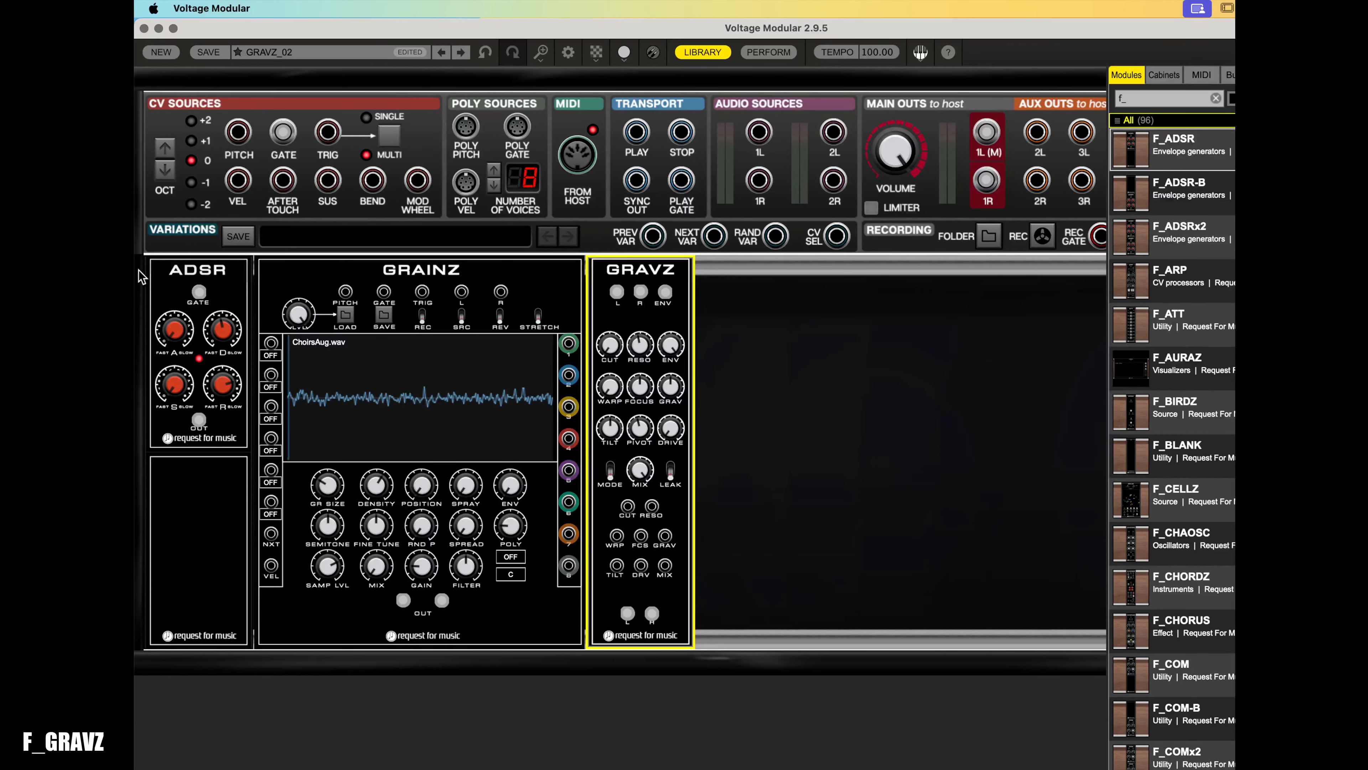
- Raise the ADSR decay and release knobs
drag(227, 331, 228, 322)
drag(230, 382, 238, 317)
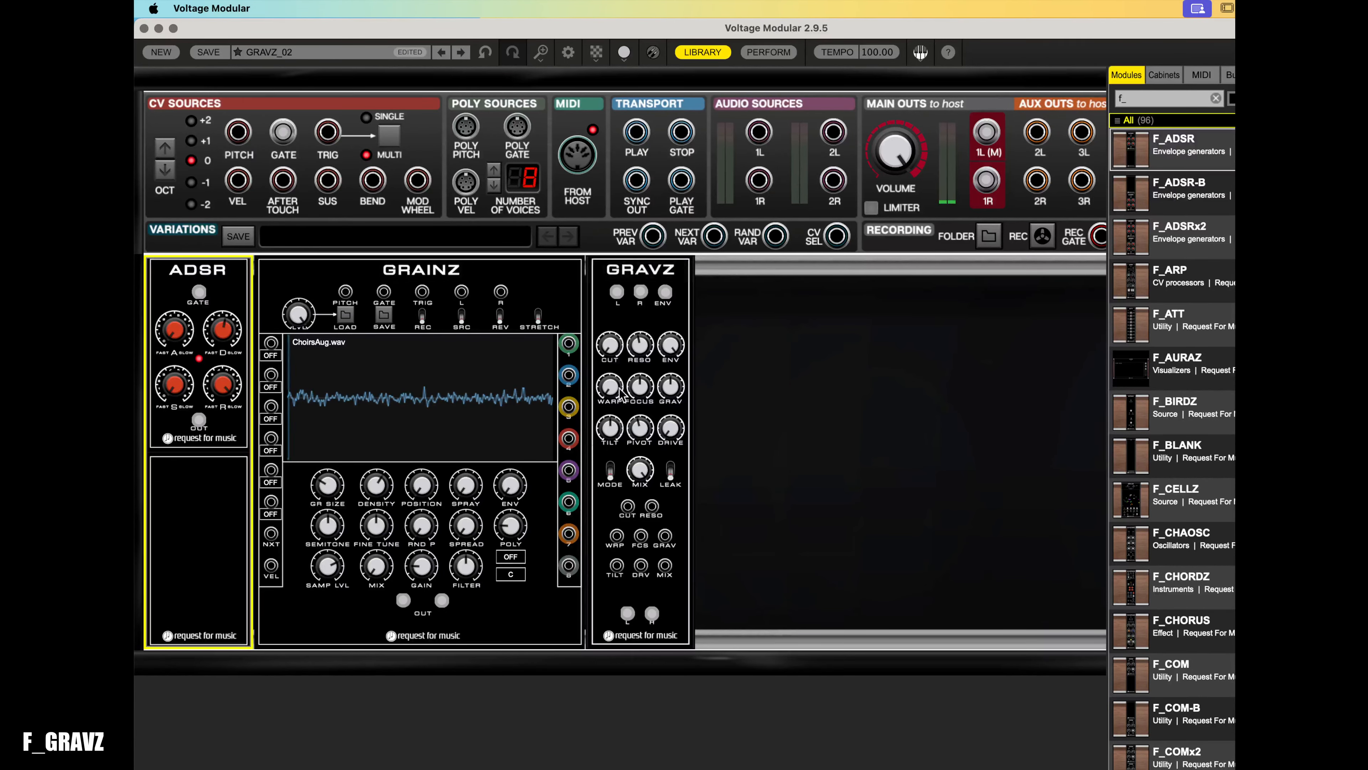
click(608, 345)
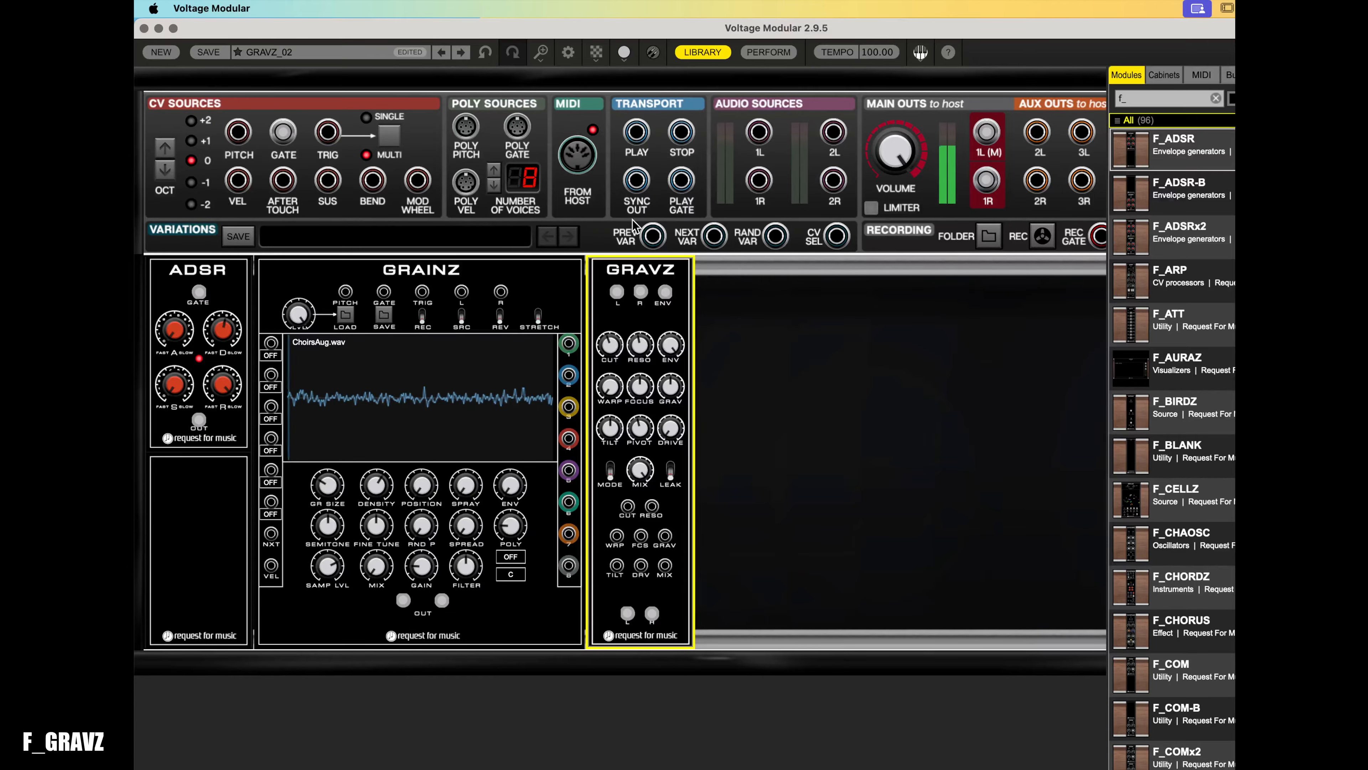
drag(650, 241, 720, 143)
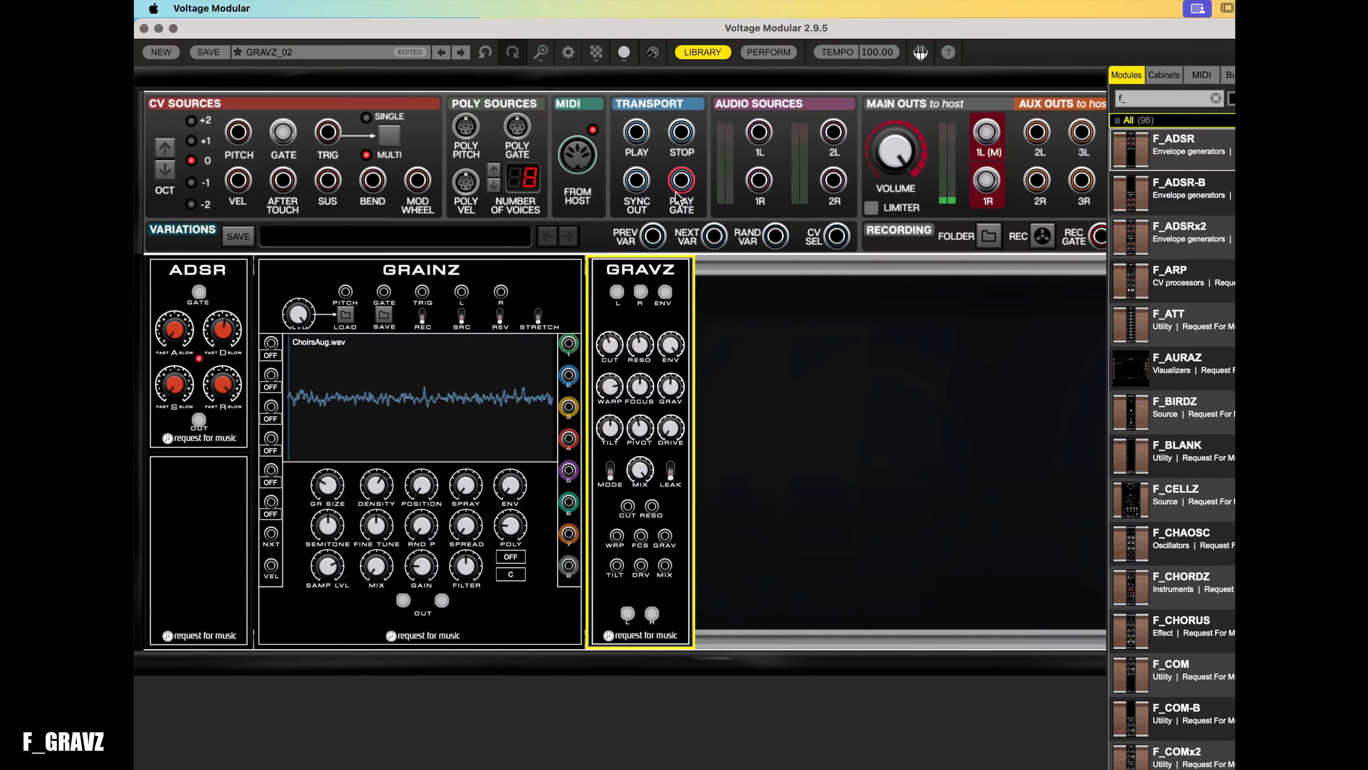
- Set GRAVZ warp to 1.000 and the envelope amount to about -0.655
drag(611, 385, 621, 334)
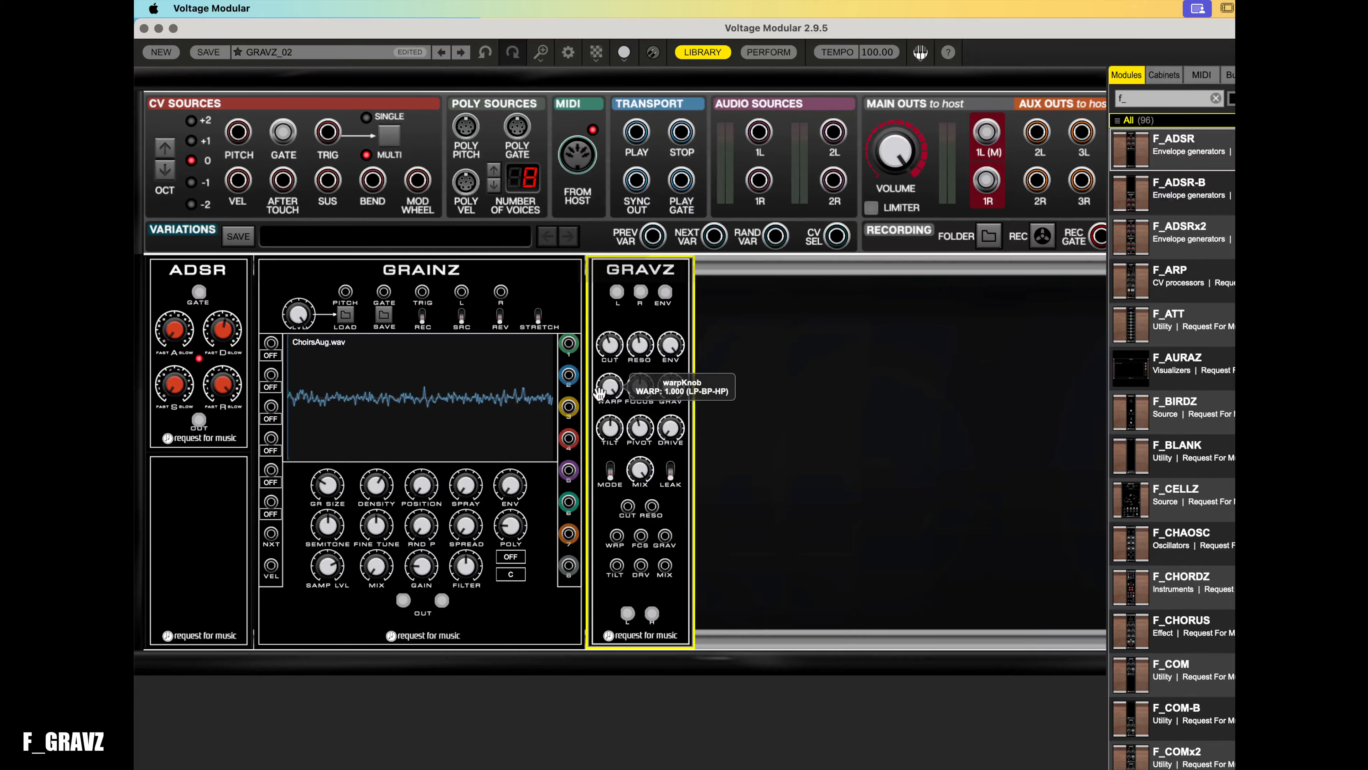
drag(677, 344, 710, 549)
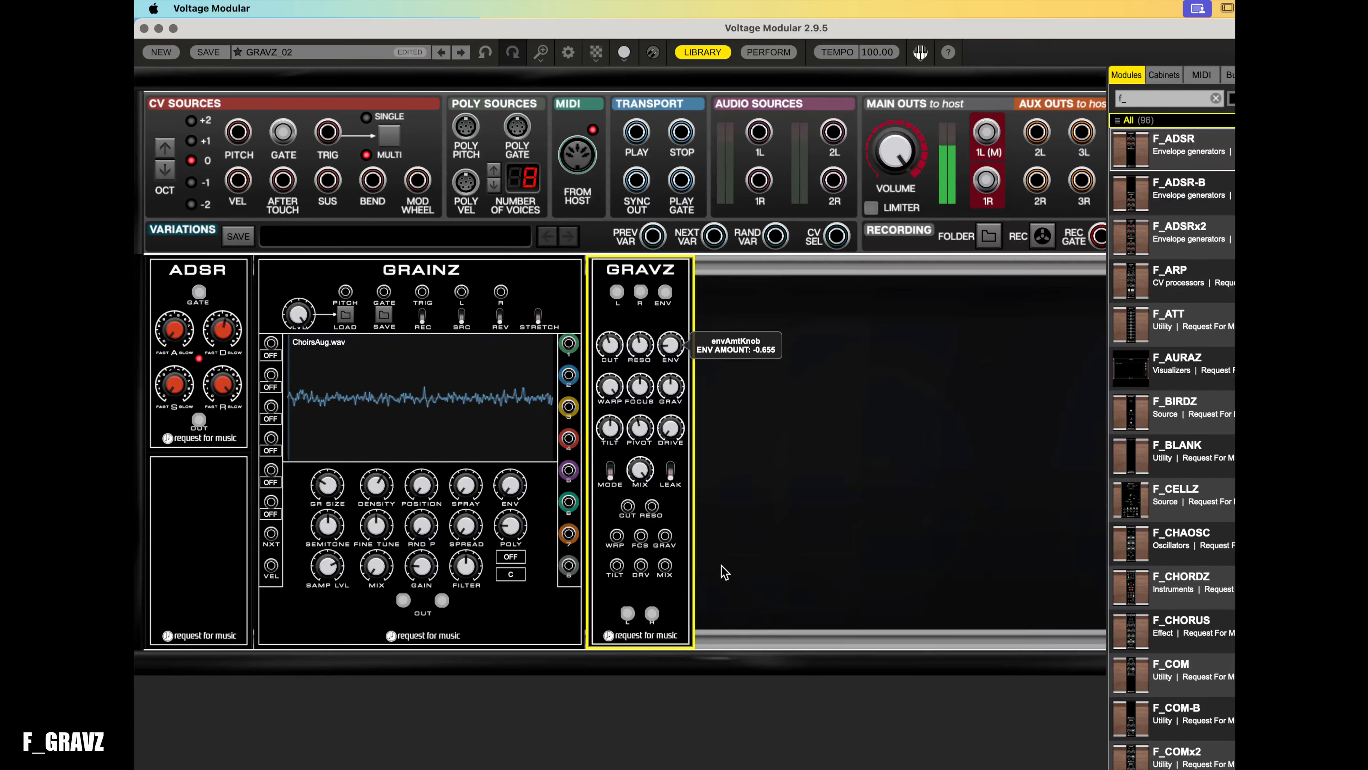
- Turn the ADSR decay knob back down
drag(226, 343, 241, 457)
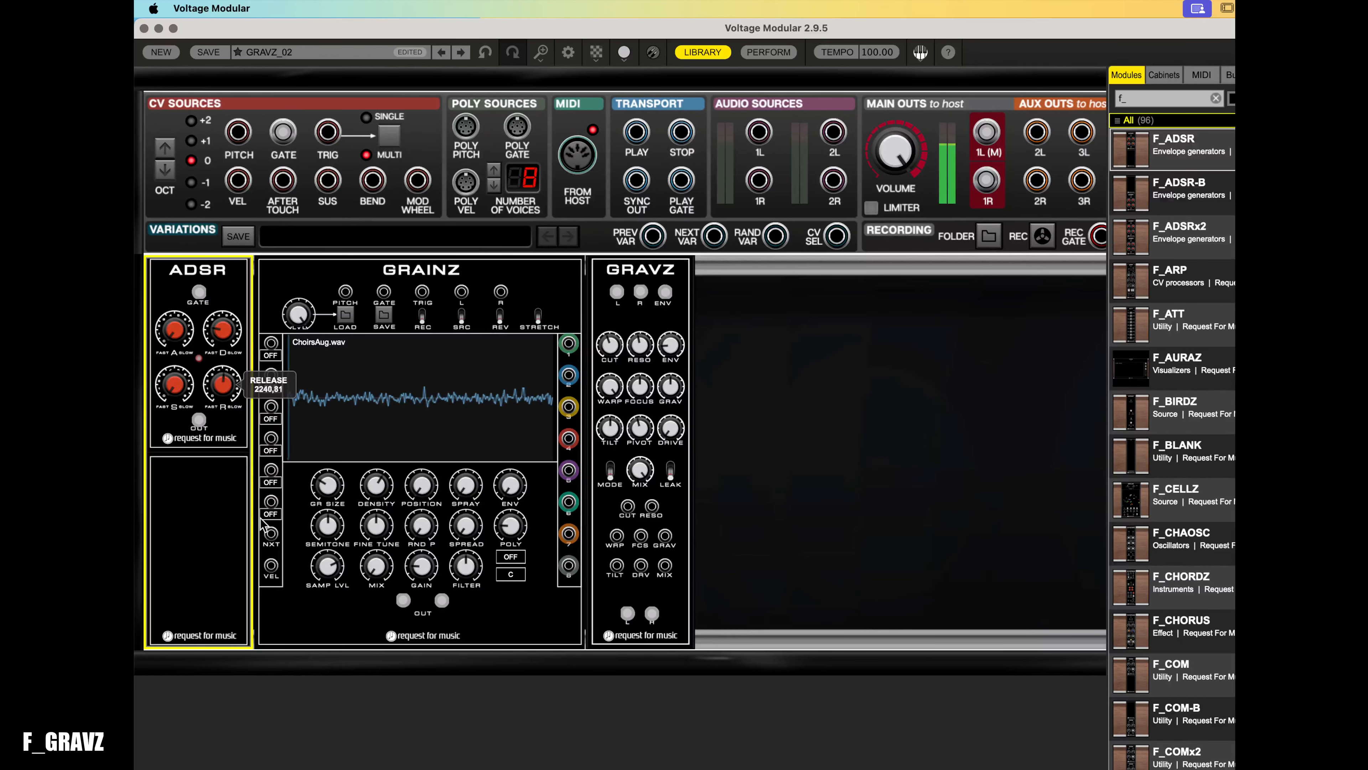
click(655, 361)
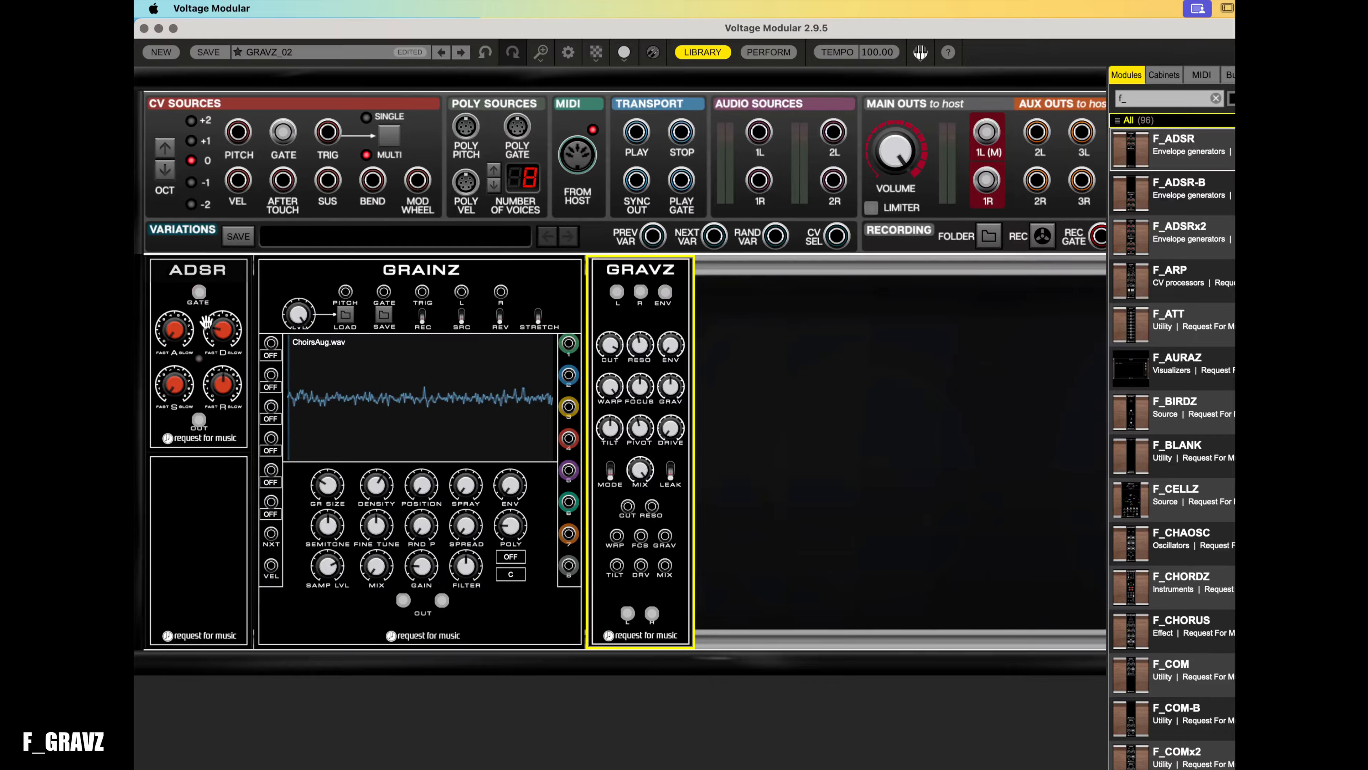
- Raise the ADSR decay knob
click(221, 326)
drag(220, 326, 224, 272)
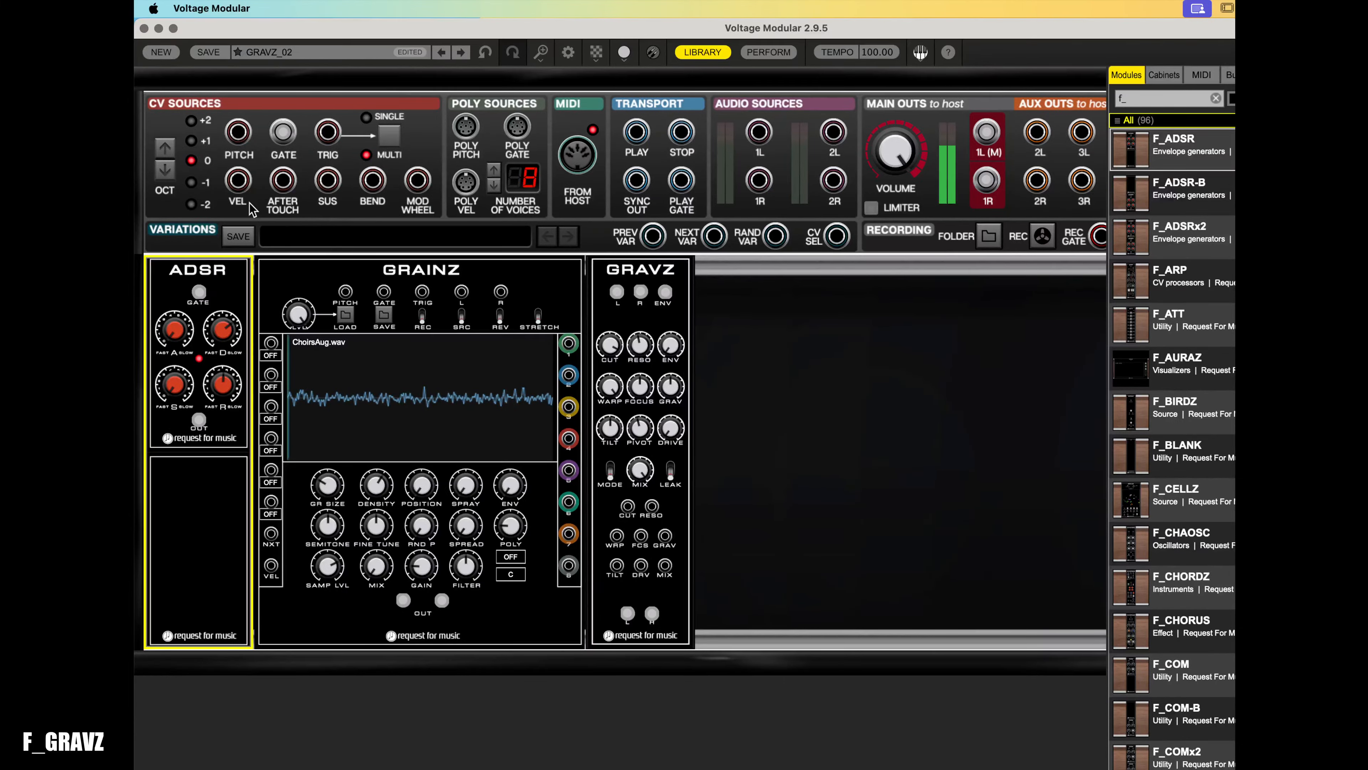
- Lower the GRAVZ cutoff knob and reset the envelope amount knob
click(640, 348)
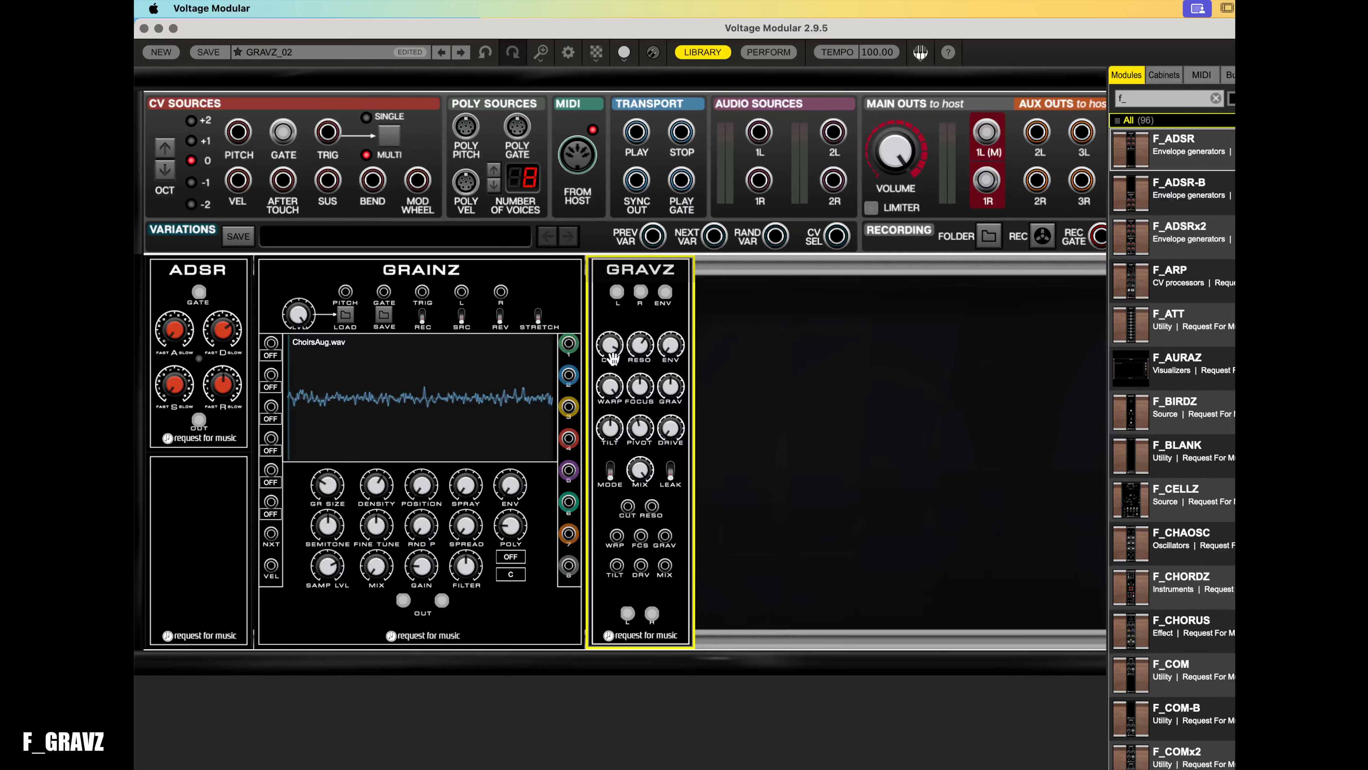
drag(611, 349, 611, 376)
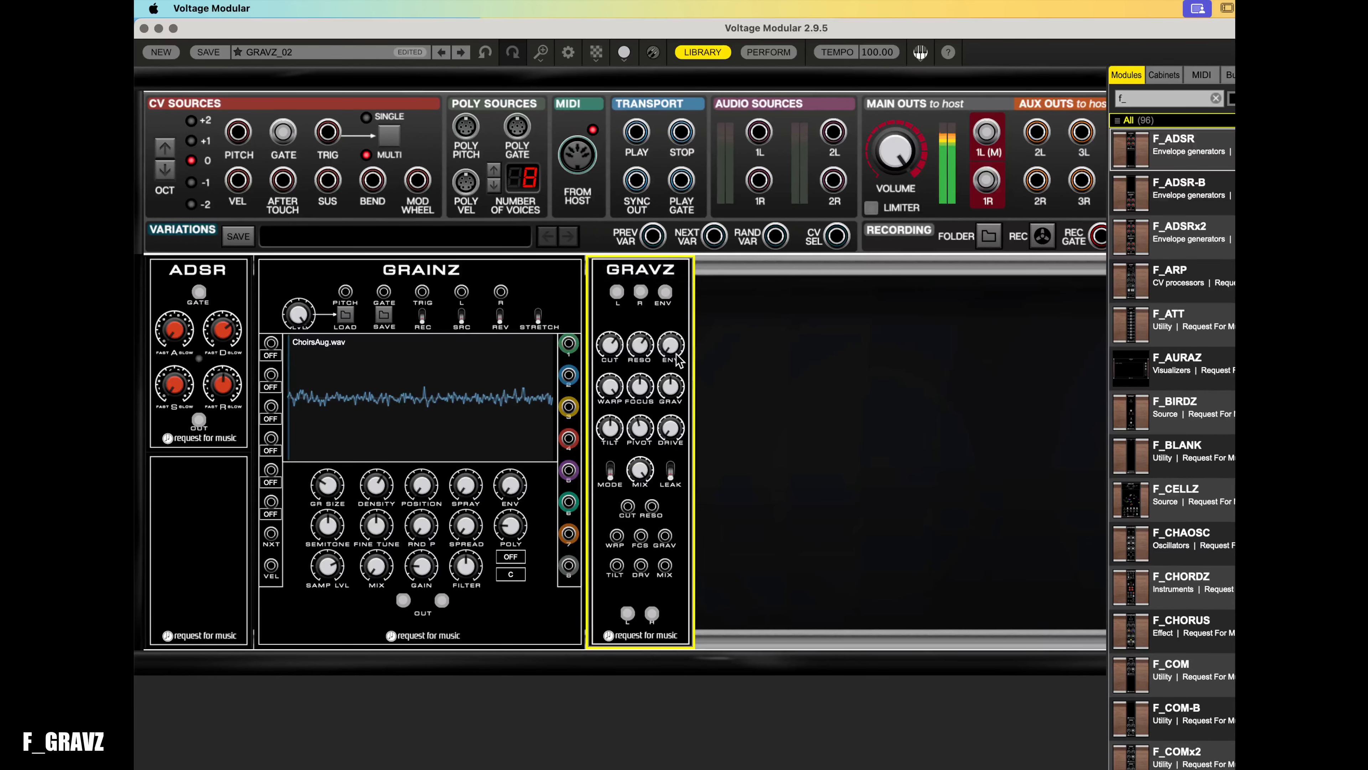
double_click(675, 350)
drag(611, 354, 635, 513)
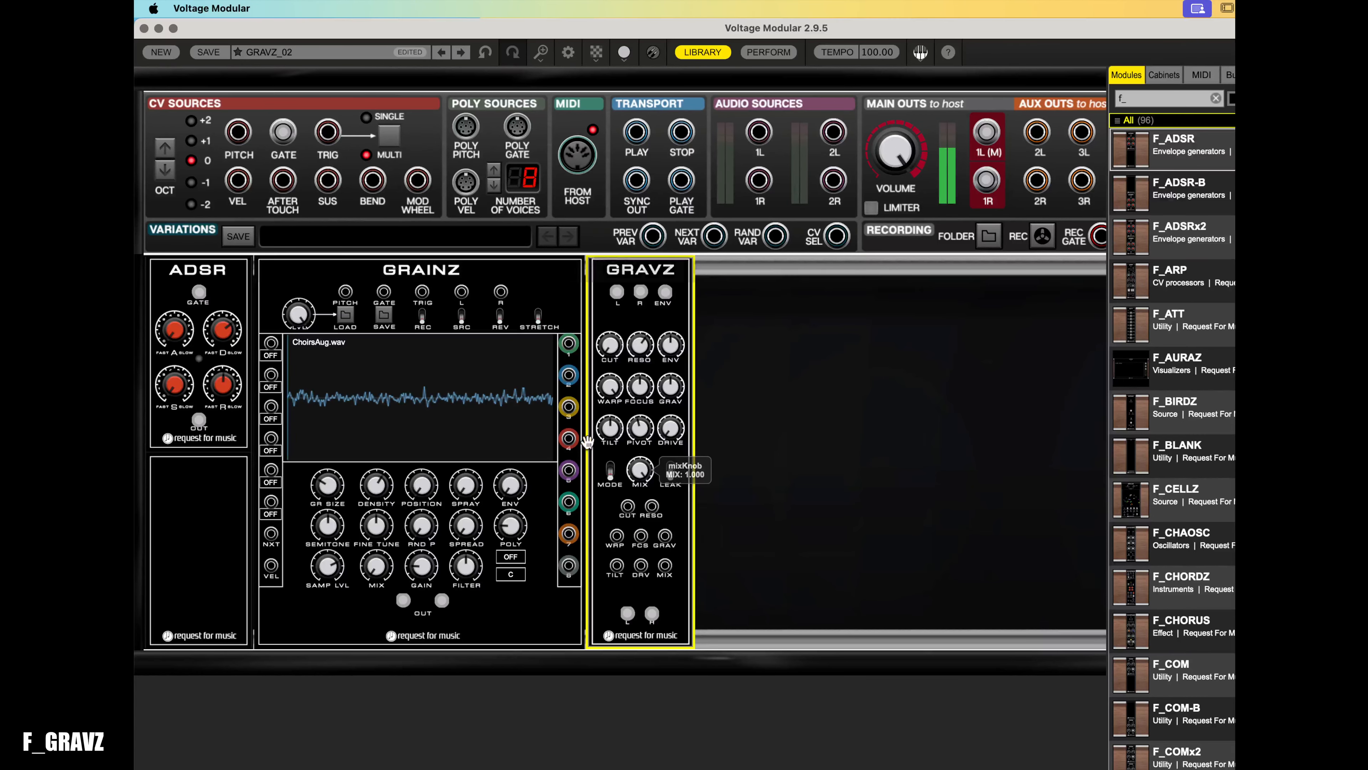
click(308, 383)
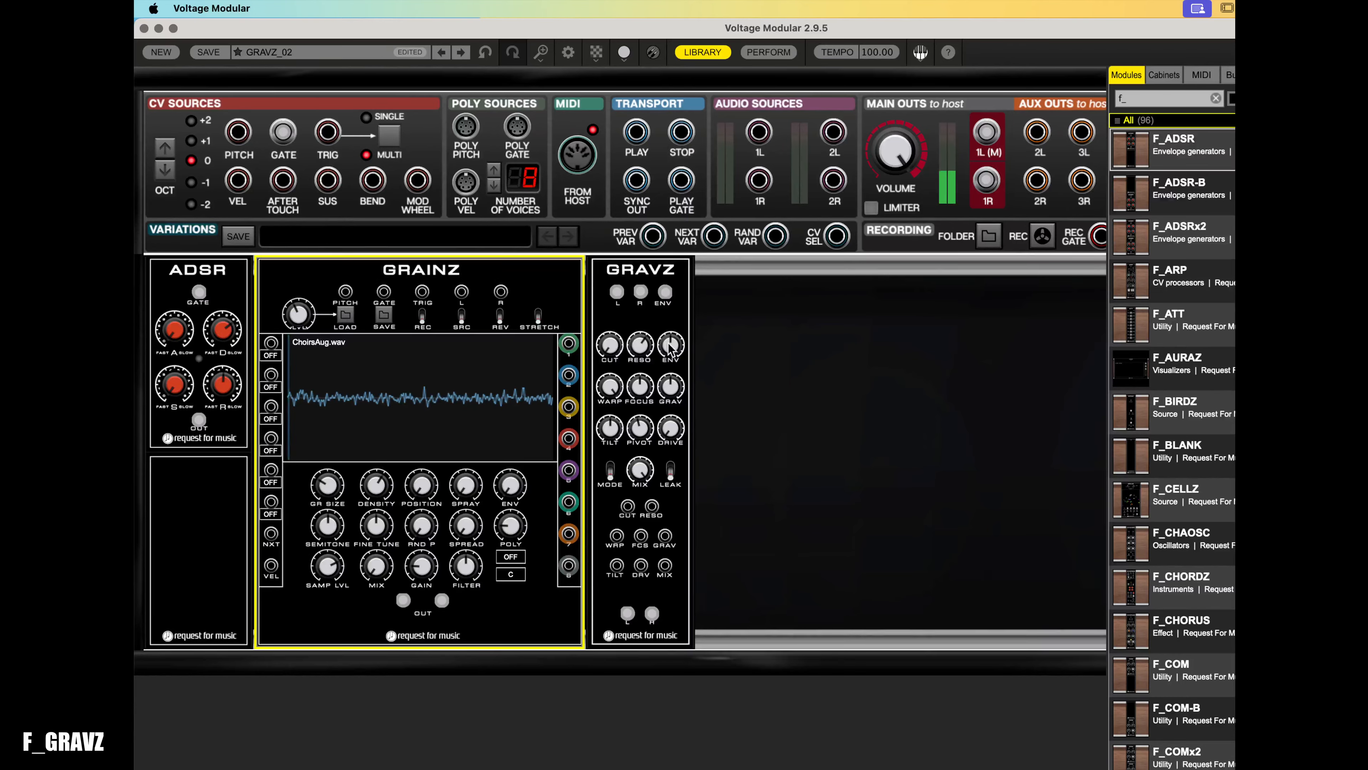
- Adjust the GRAVZ warp knob and the cutoff and resonance CV attenuators, then restart the GRAINZ sample
click(614, 391)
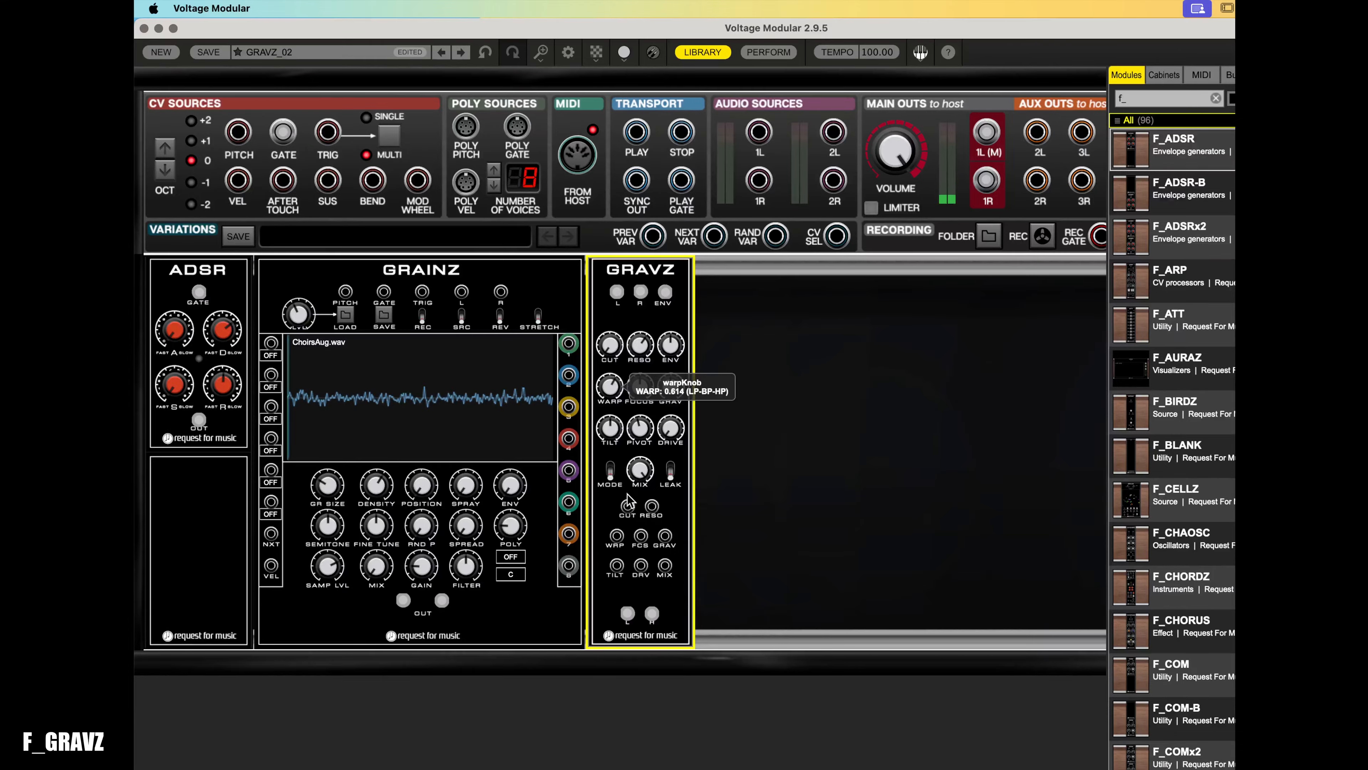
drag(640, 518, 630, 440)
drag(636, 518, 639, 538)
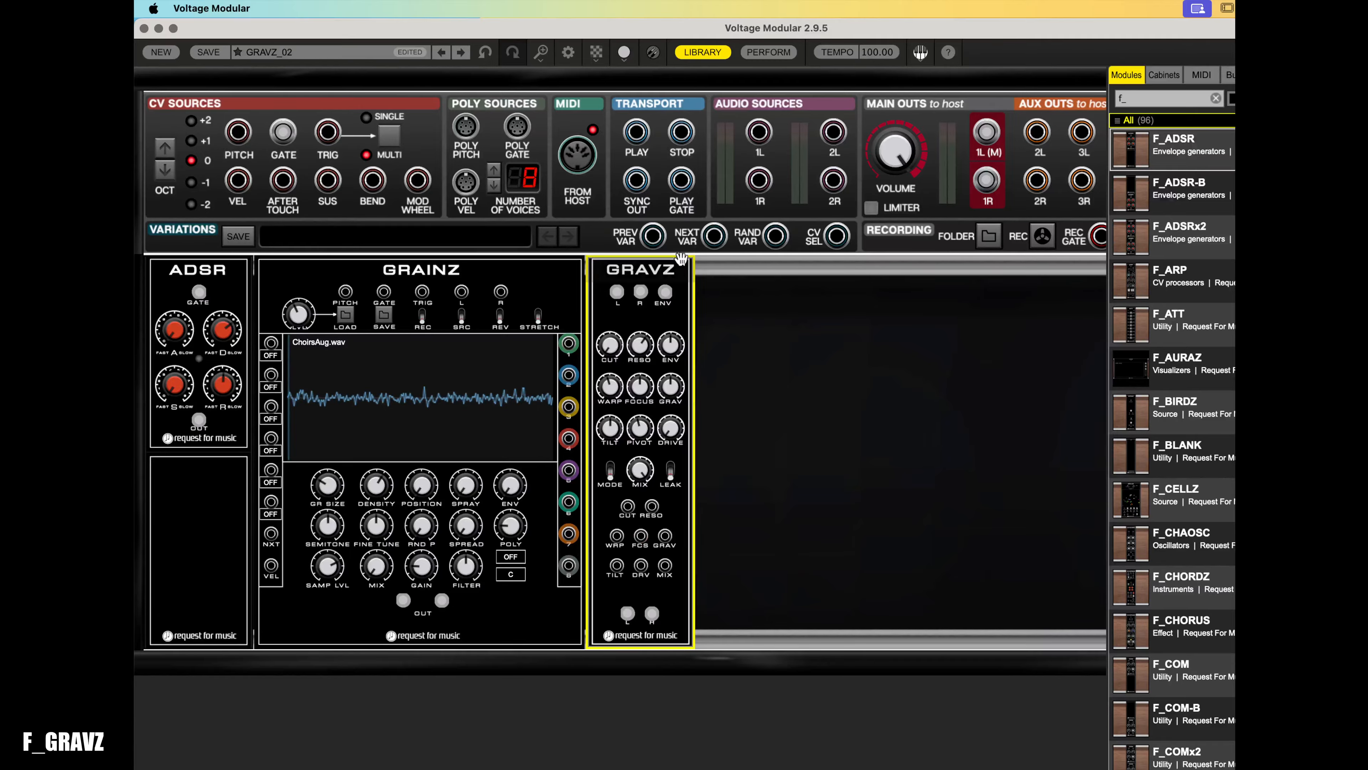
click(307, 318)
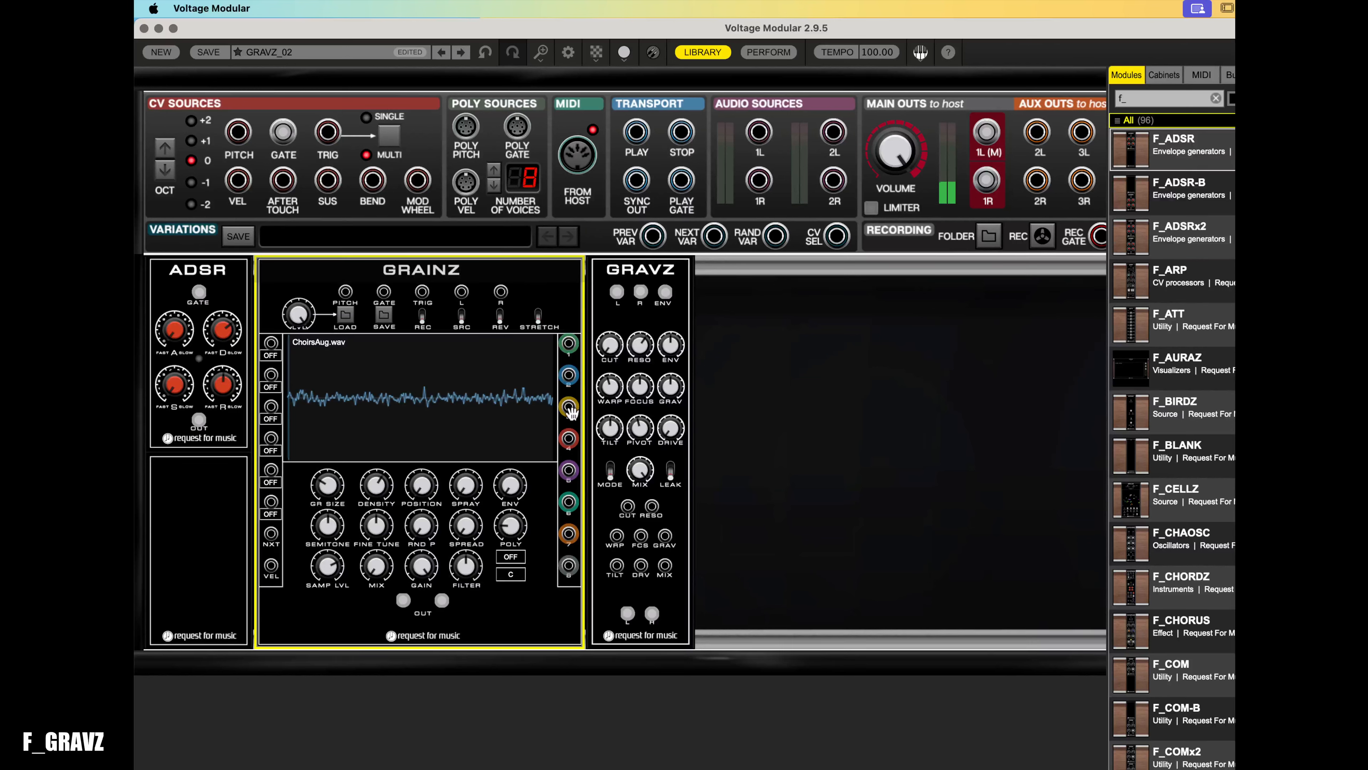
- Raise the GRAVZ cutoff to about 282.8 Hz and set warp to about 0.559
click(614, 349)
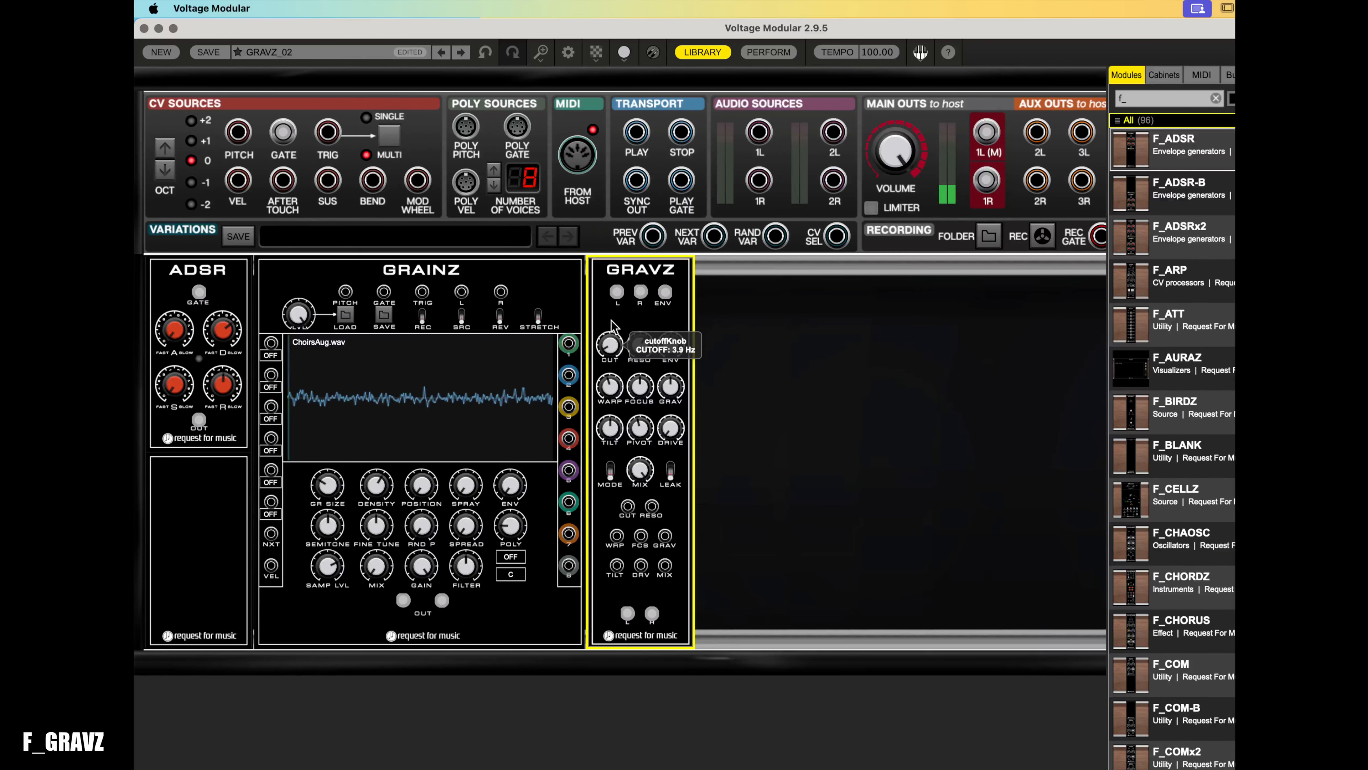
drag(611, 320, 627, 244)
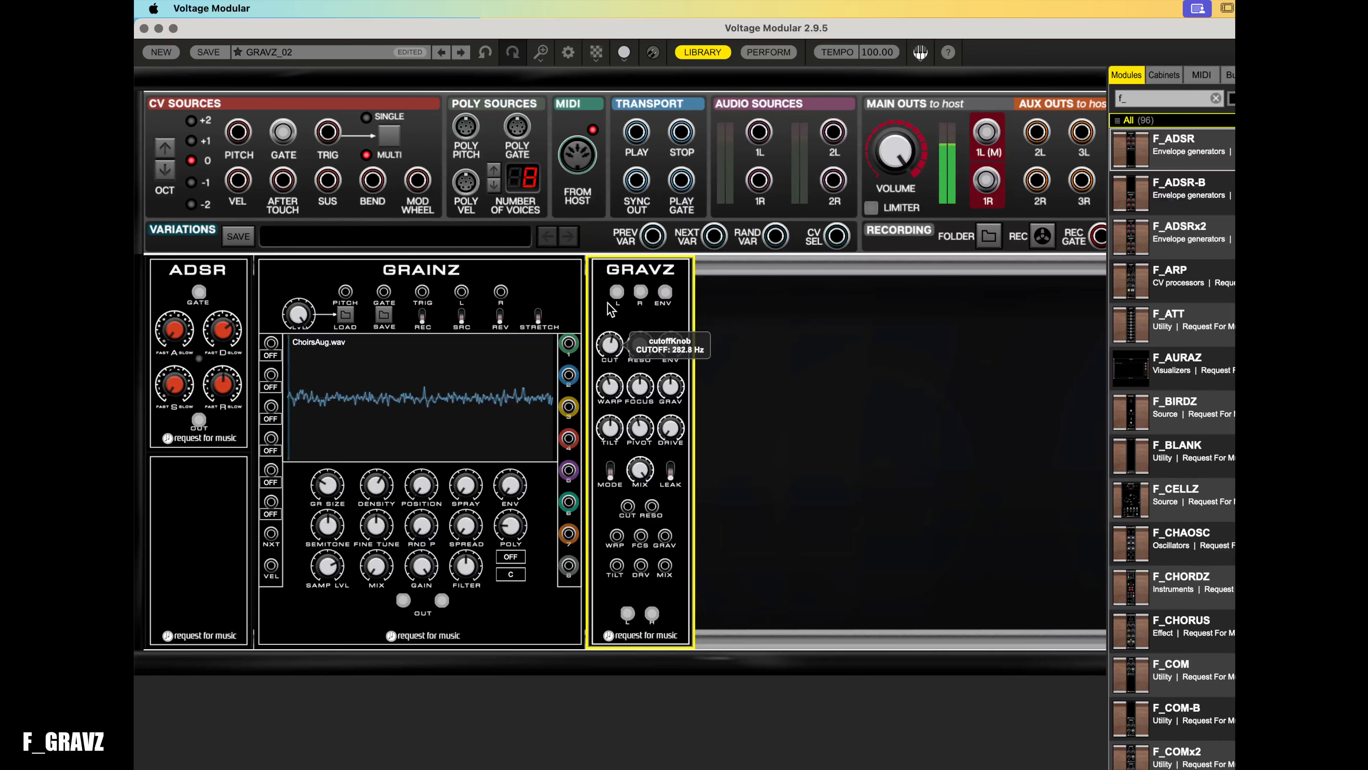
mouse_move(610, 339)
mouse_down()
mouse_move(612, 357)
mouse_move(628, 336)
mouse_up()
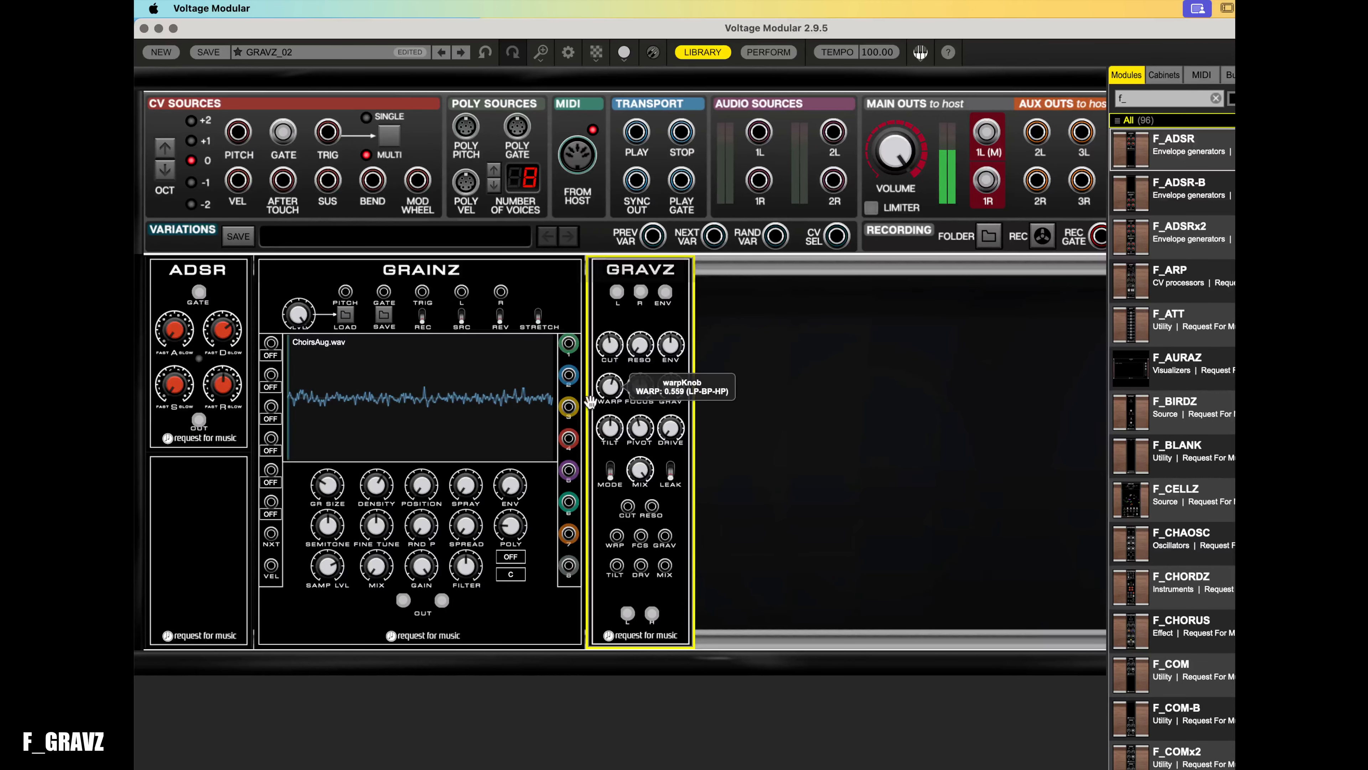
click(428, 606)
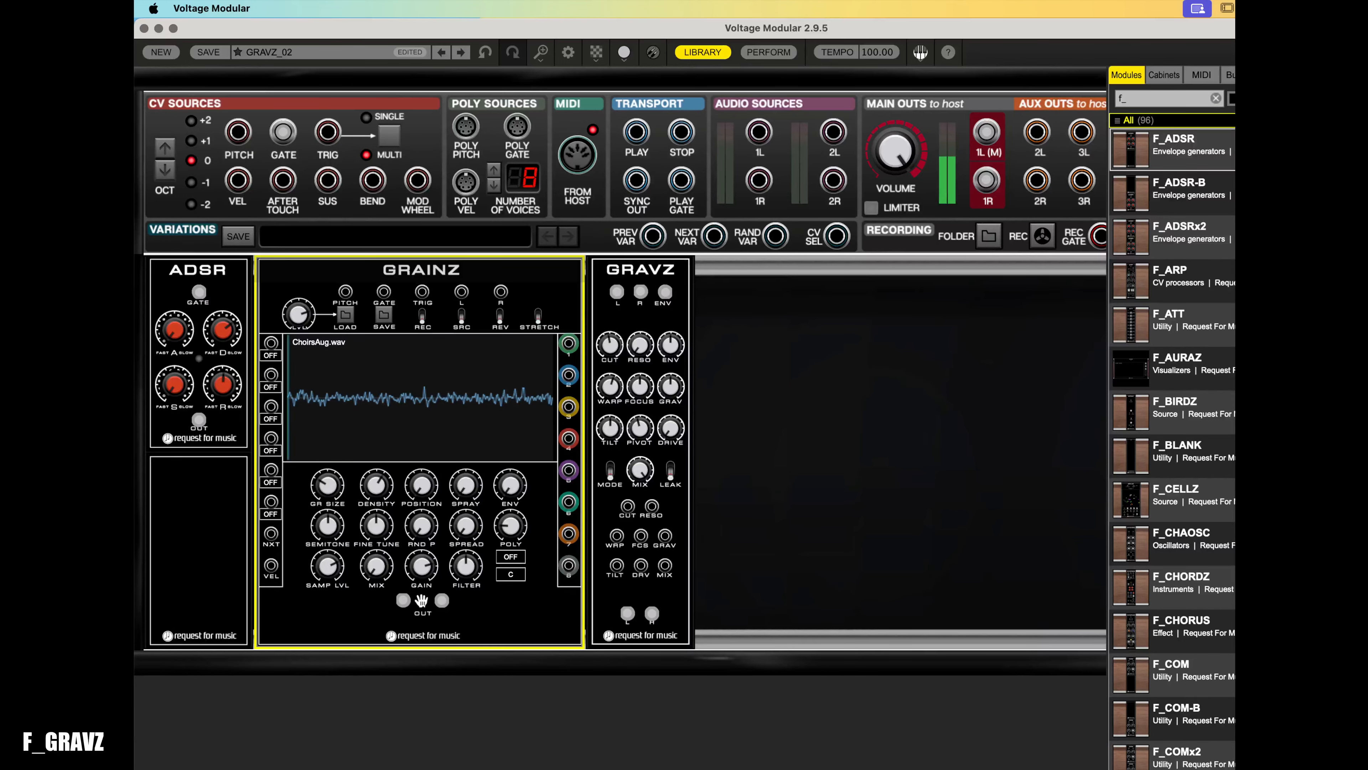
click(618, 357)
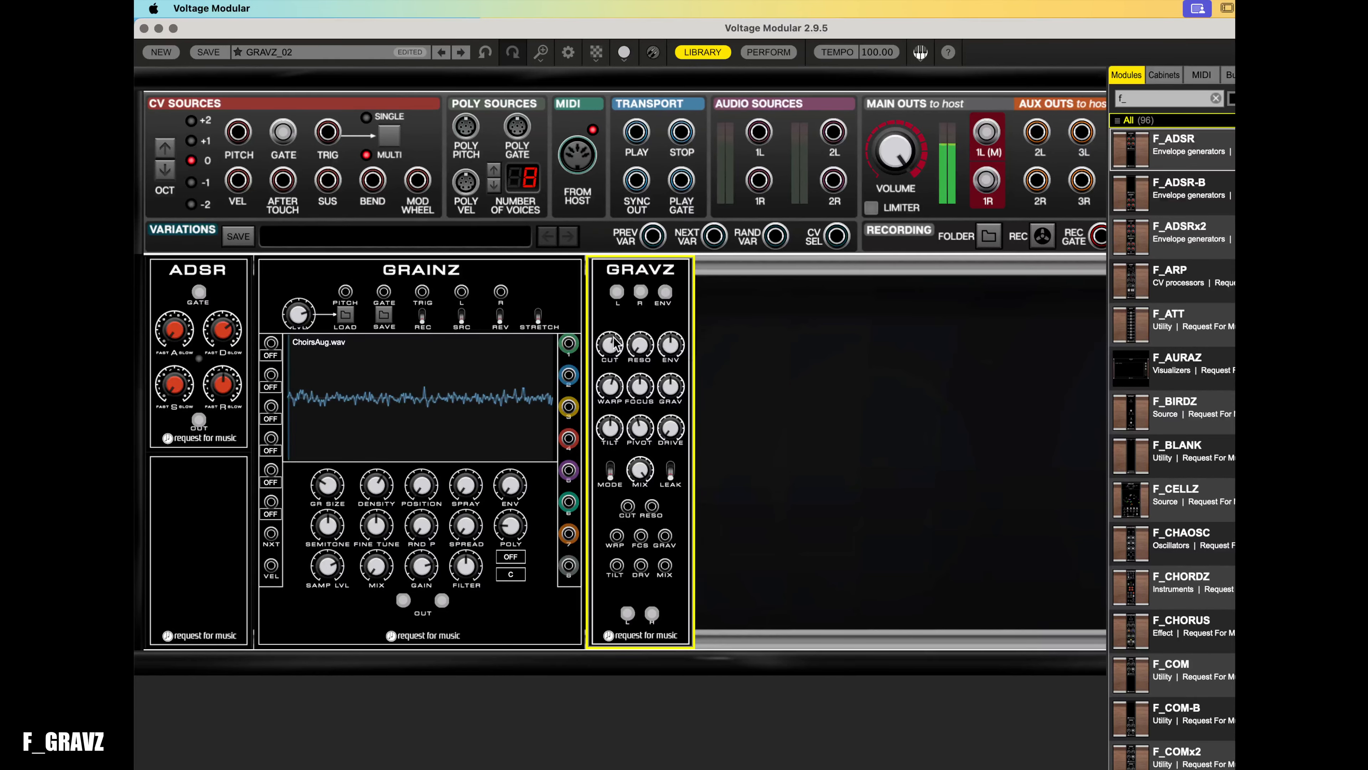
mouse_move(615, 319)
mouse_down()
mouse_move(620, 300)
mouse_move(628, 323)
mouse_up()
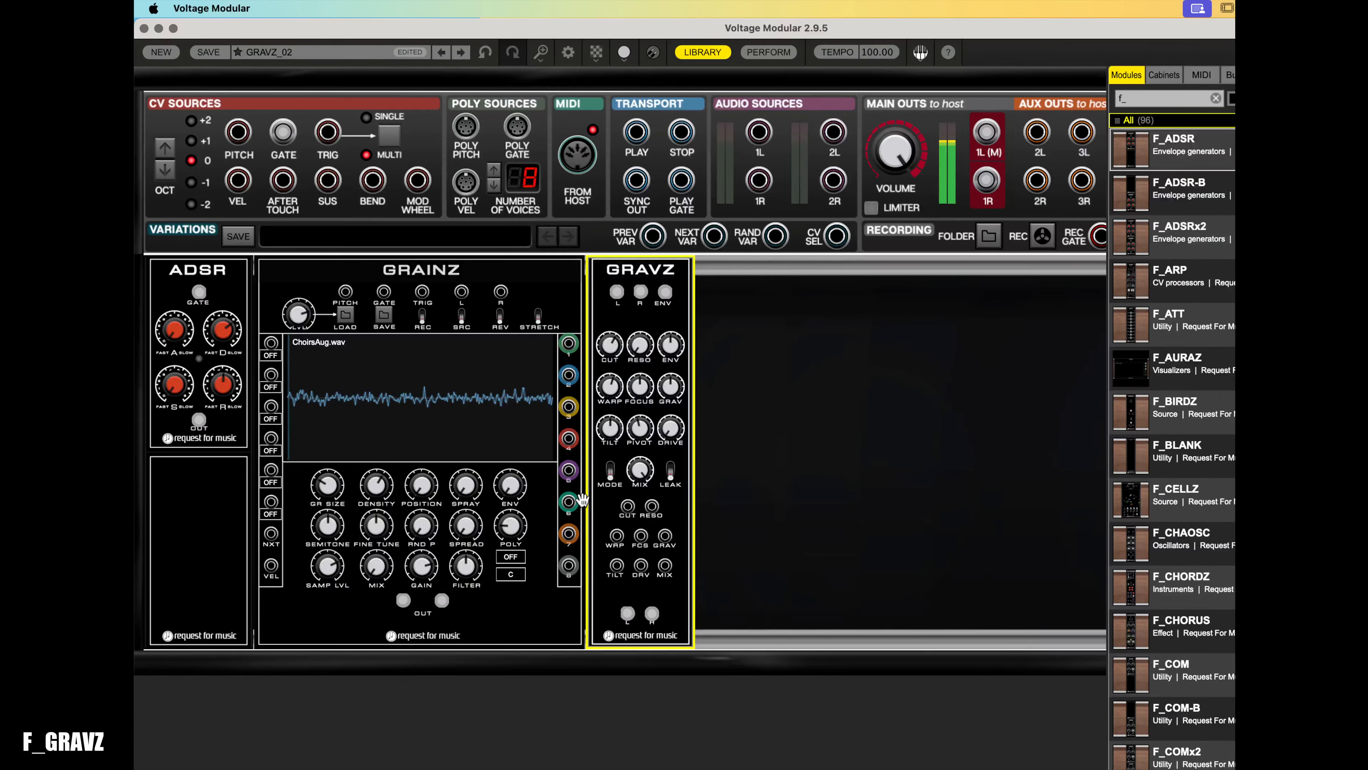
- Set the GRAINZ output gain to about 3.88
click(431, 570)
drag(432, 570, 445, 633)
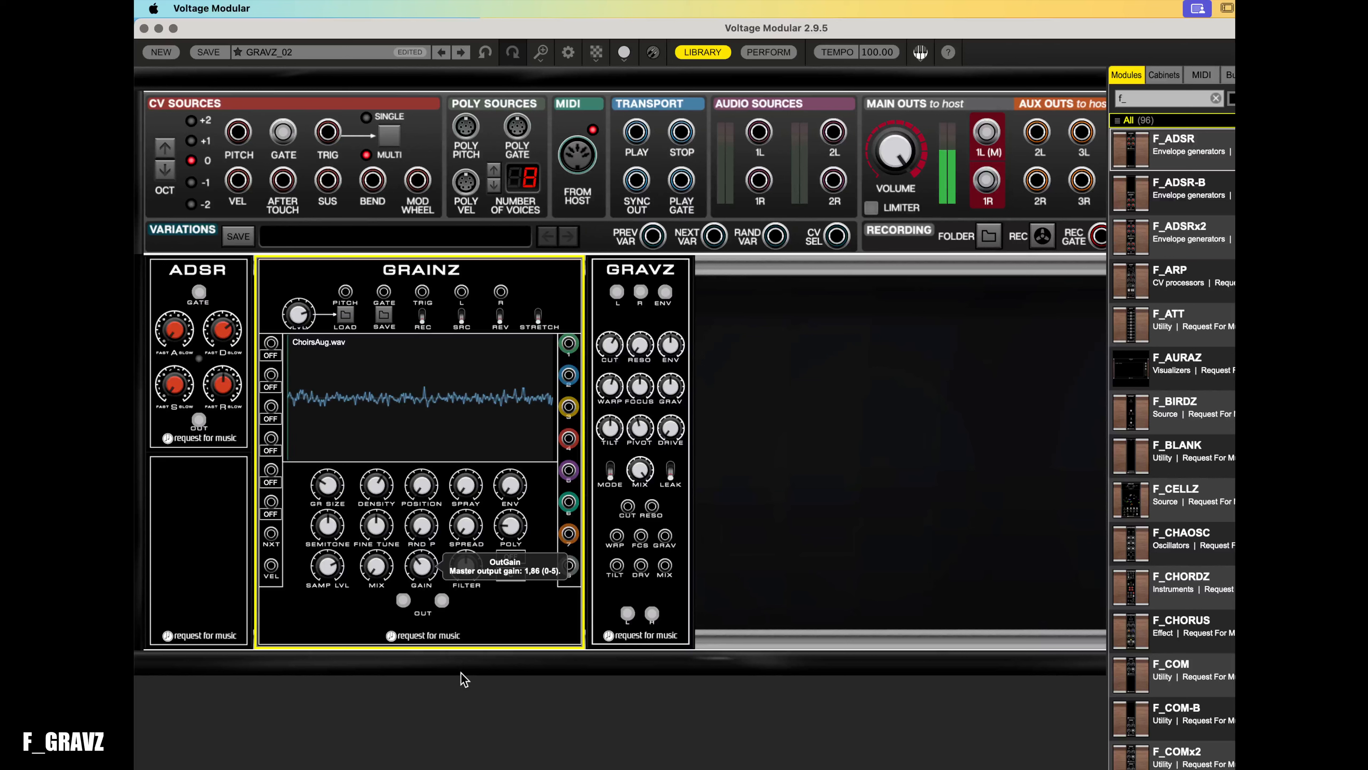
drag(460, 672, 459, 651)
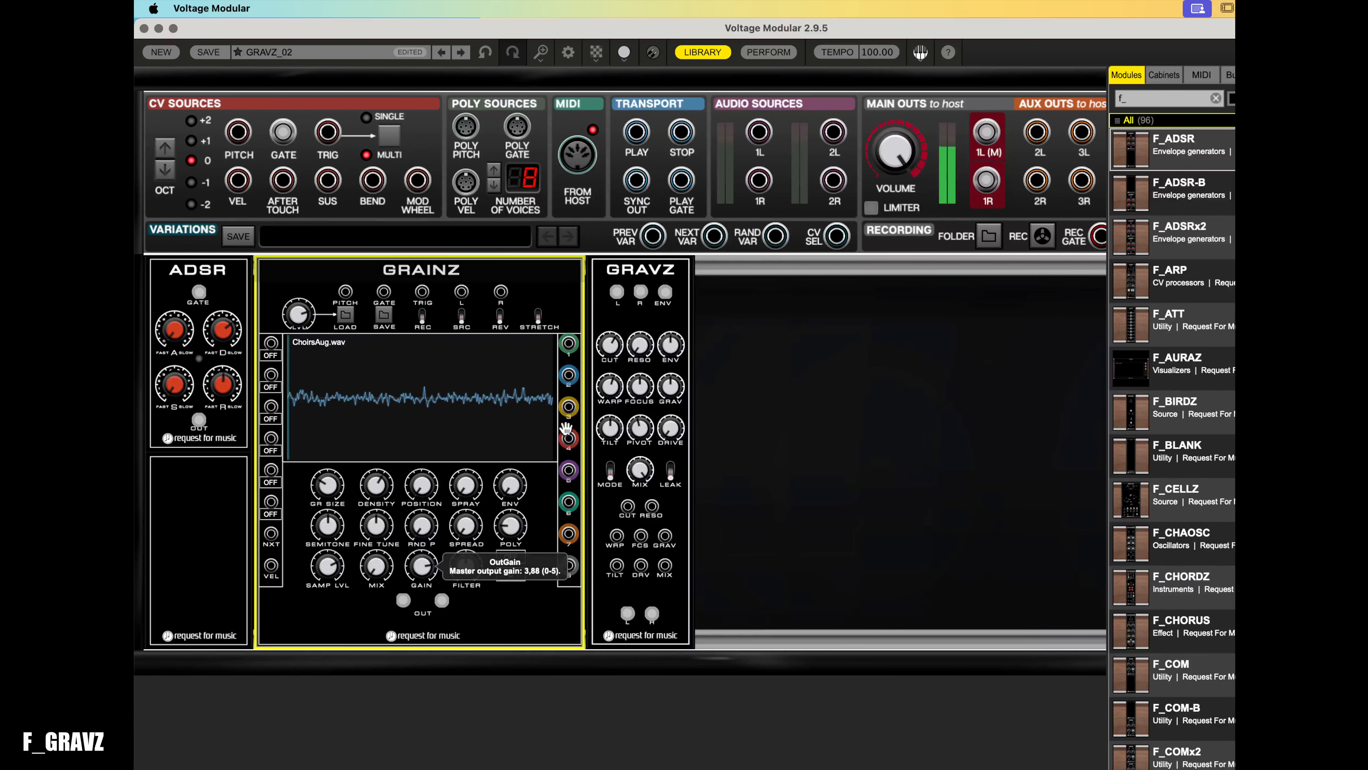
- Set the GRAVZ gravity knob to about -0.773
click(640, 386)
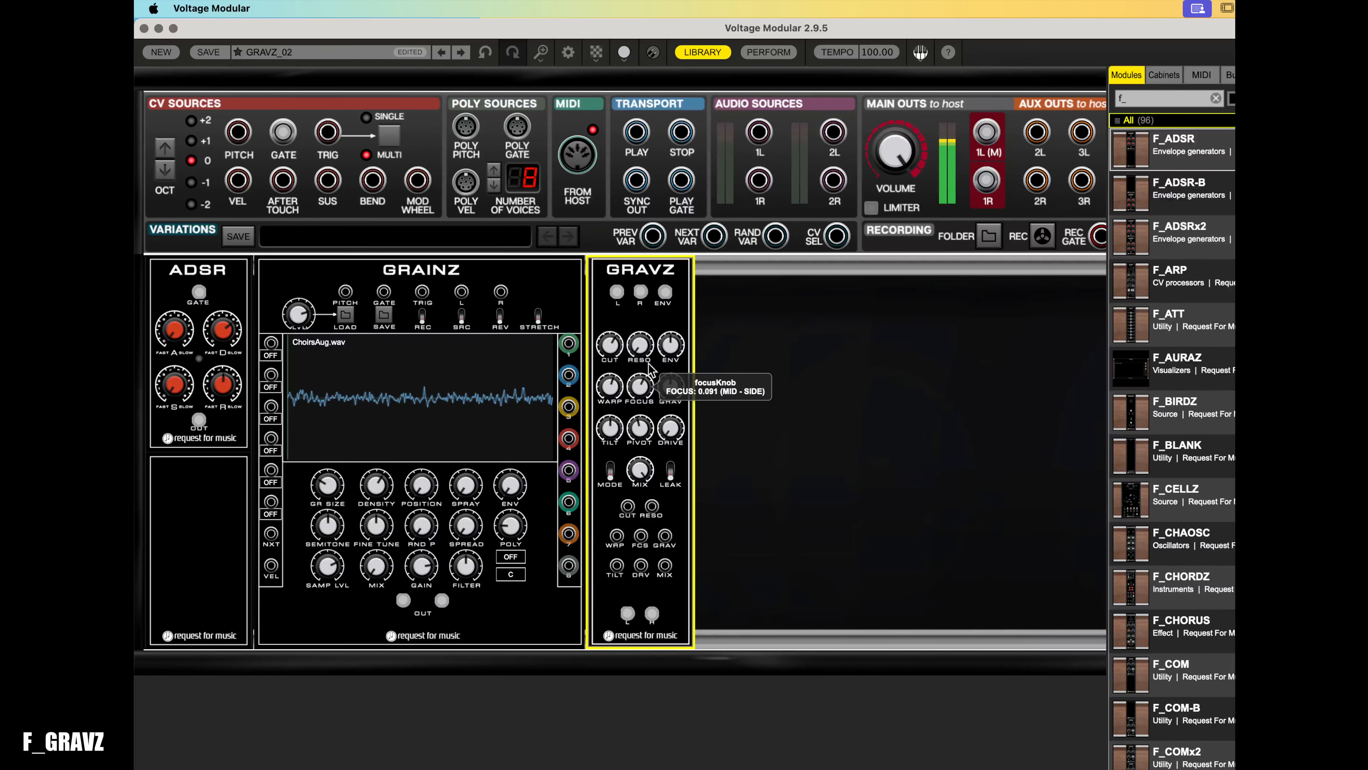
mouse_move(671, 386)
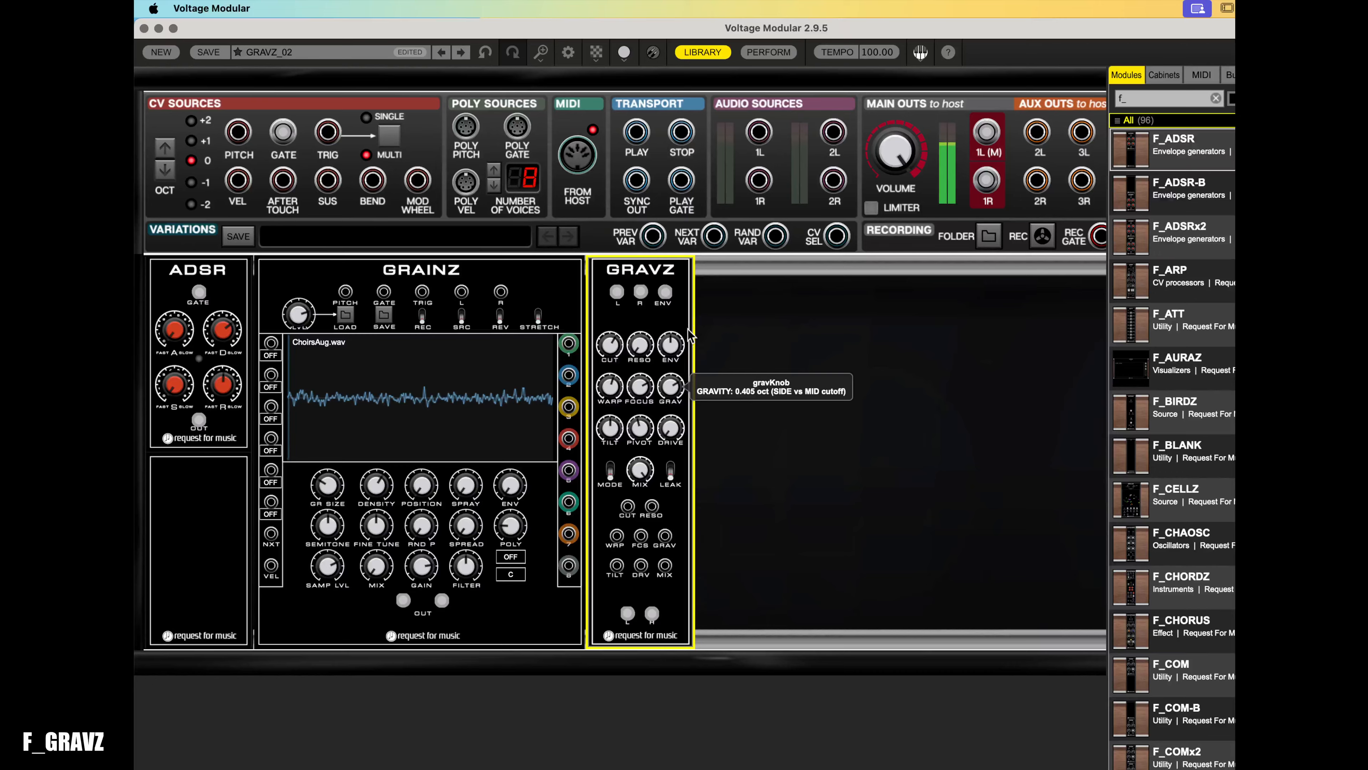
drag(689, 331, 693, 423)
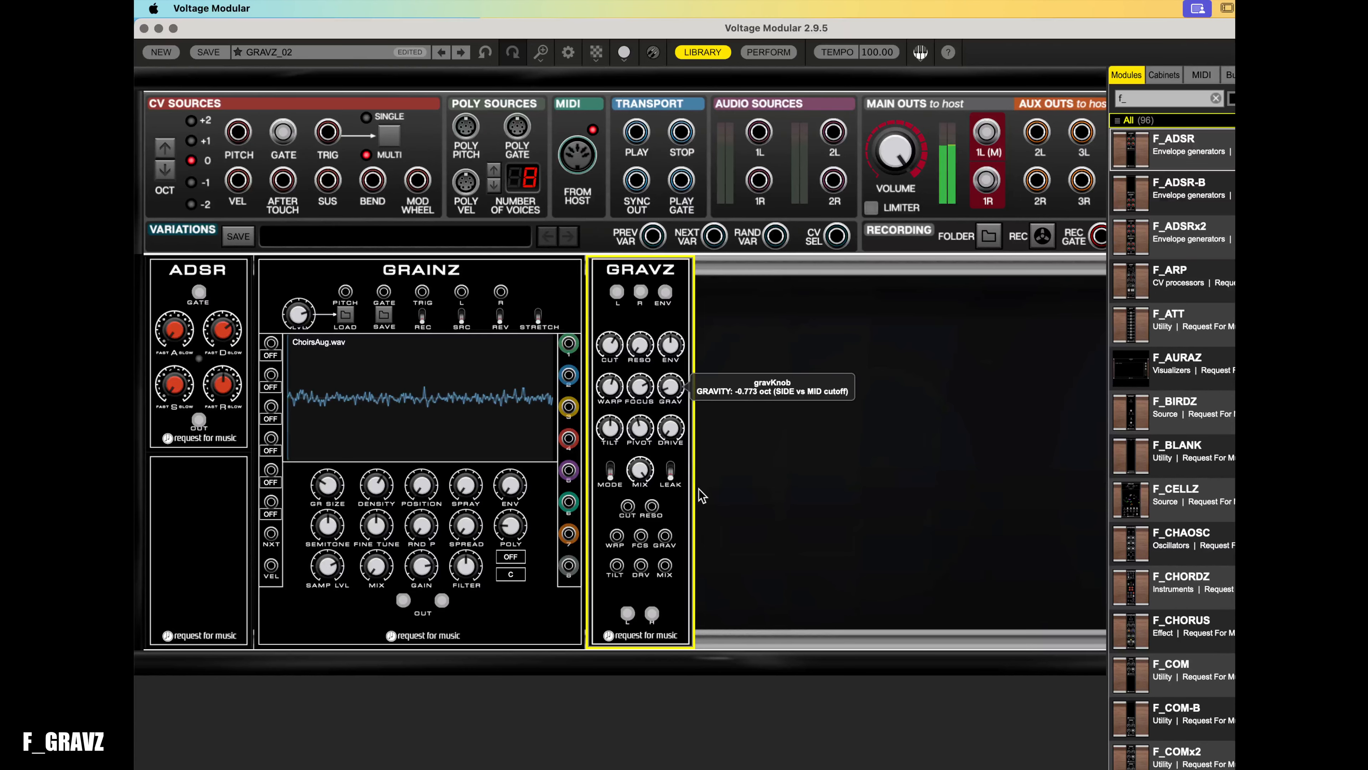
drag(680, 411, 684, 370)
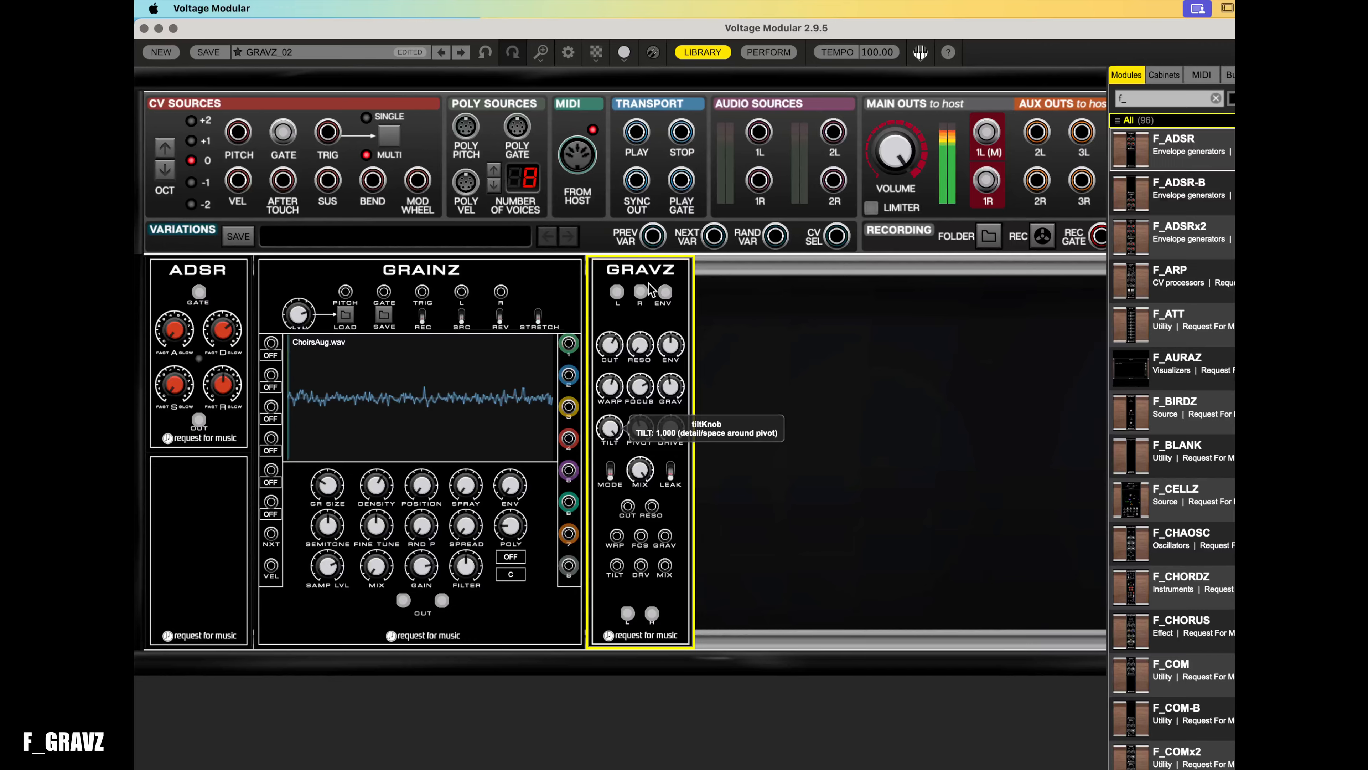
- Toggle the GRAVZ filter mode switch
drag(628, 403, 645, 489)
click(611, 472)
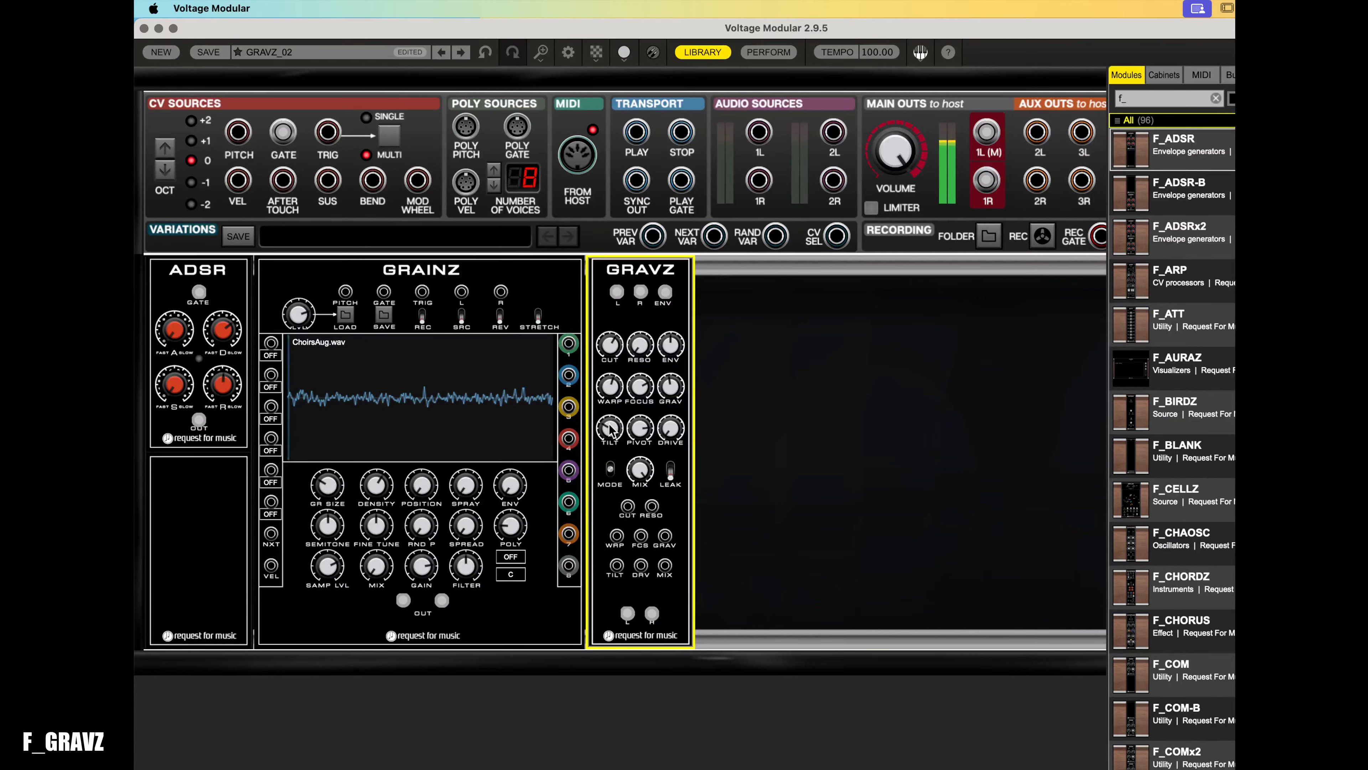
- Adjust the GRAVZ tilt, focus and warp knobs and set gravity to about 0.852
drag(670, 386, 712, 295)
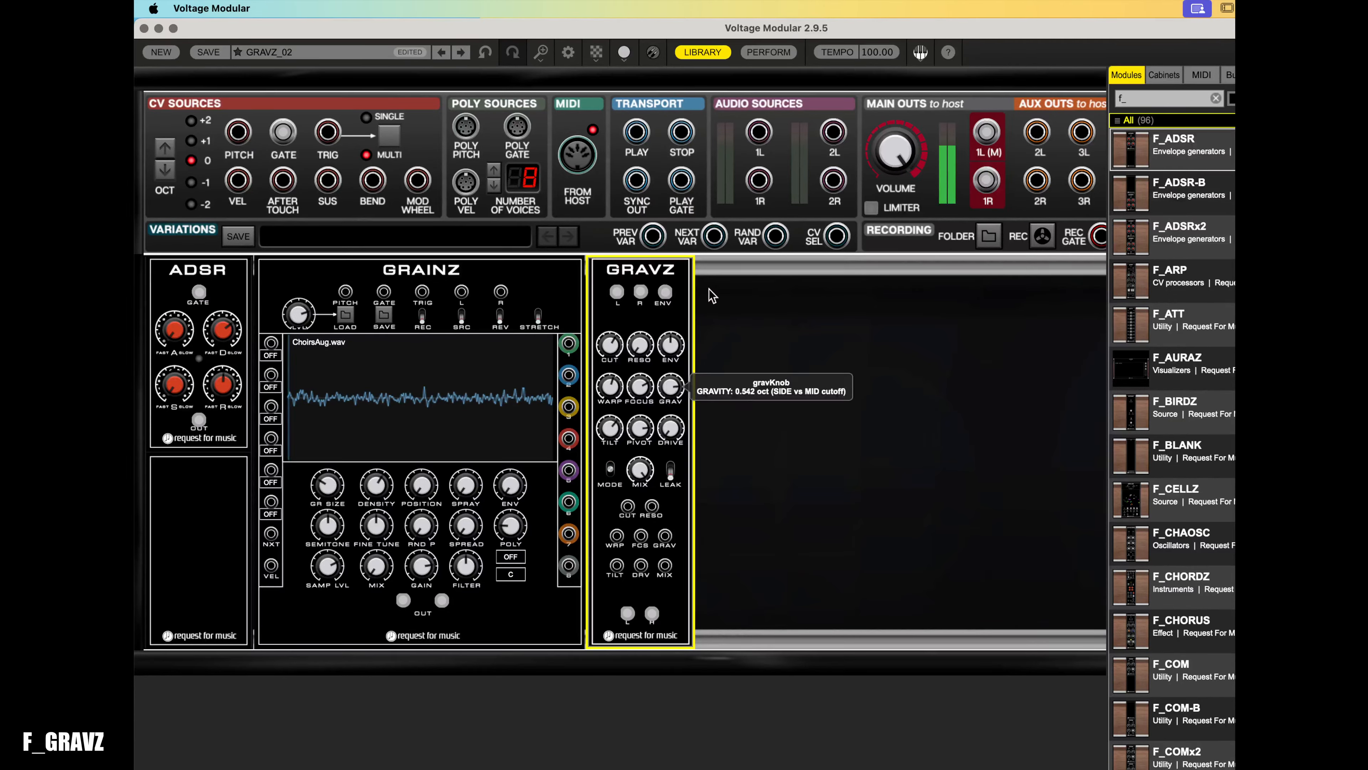
drag(610, 429, 619, 478)
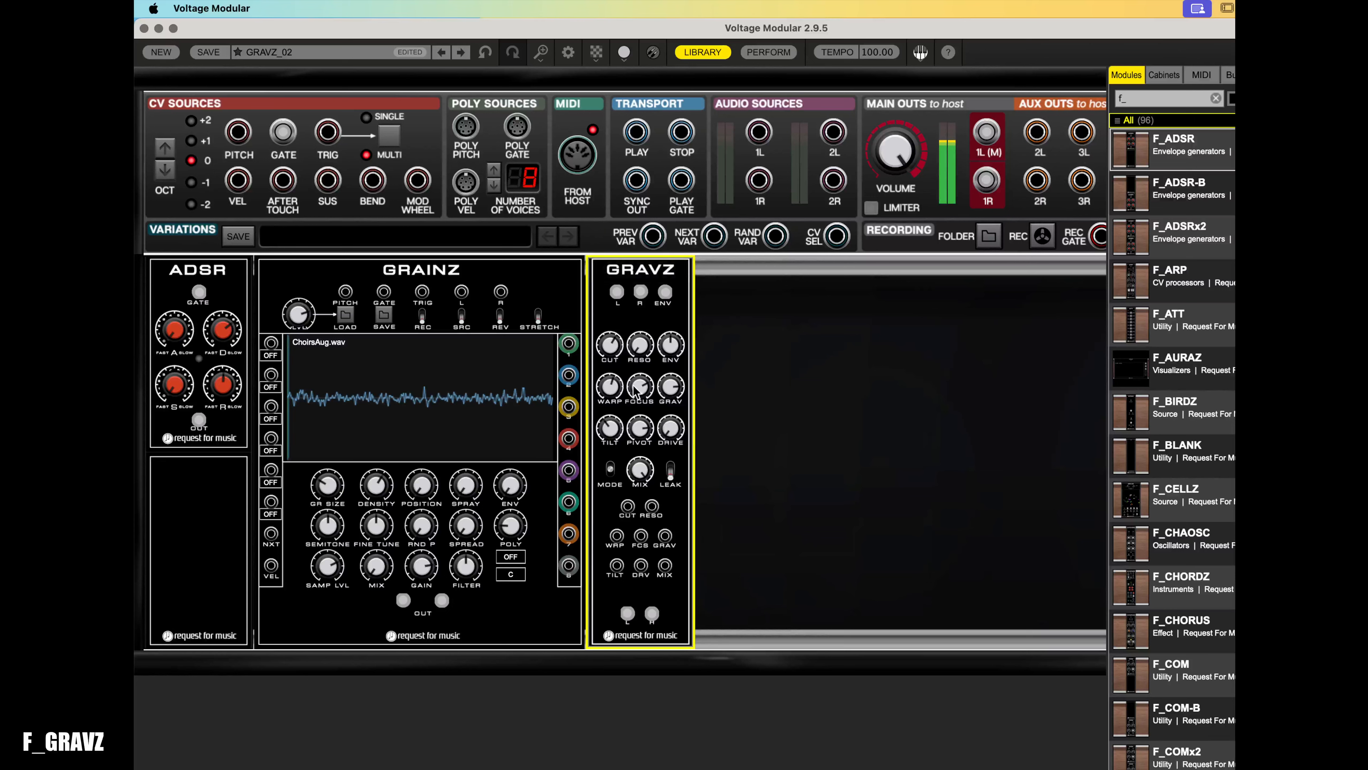
drag(636, 392, 678, 508)
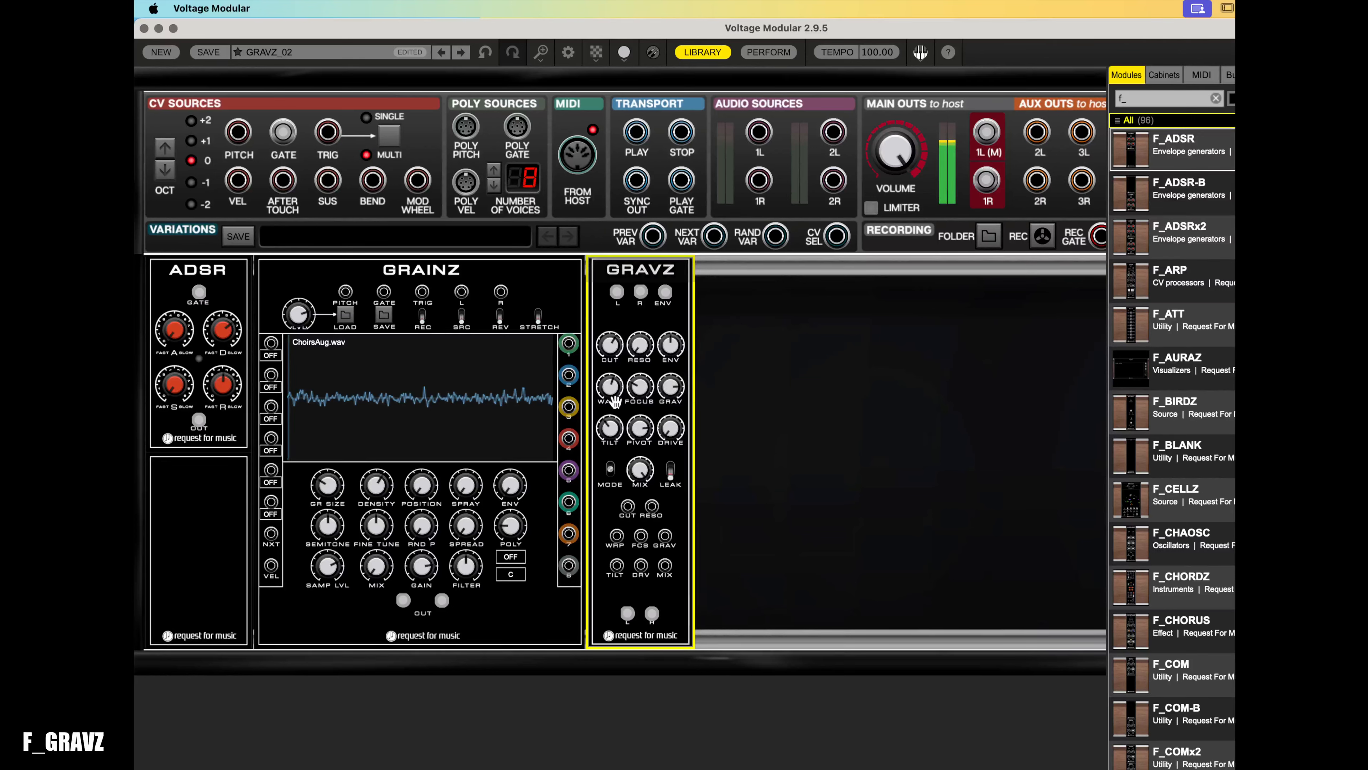
drag(614, 402, 620, 445)
drag(671, 389, 676, 357)
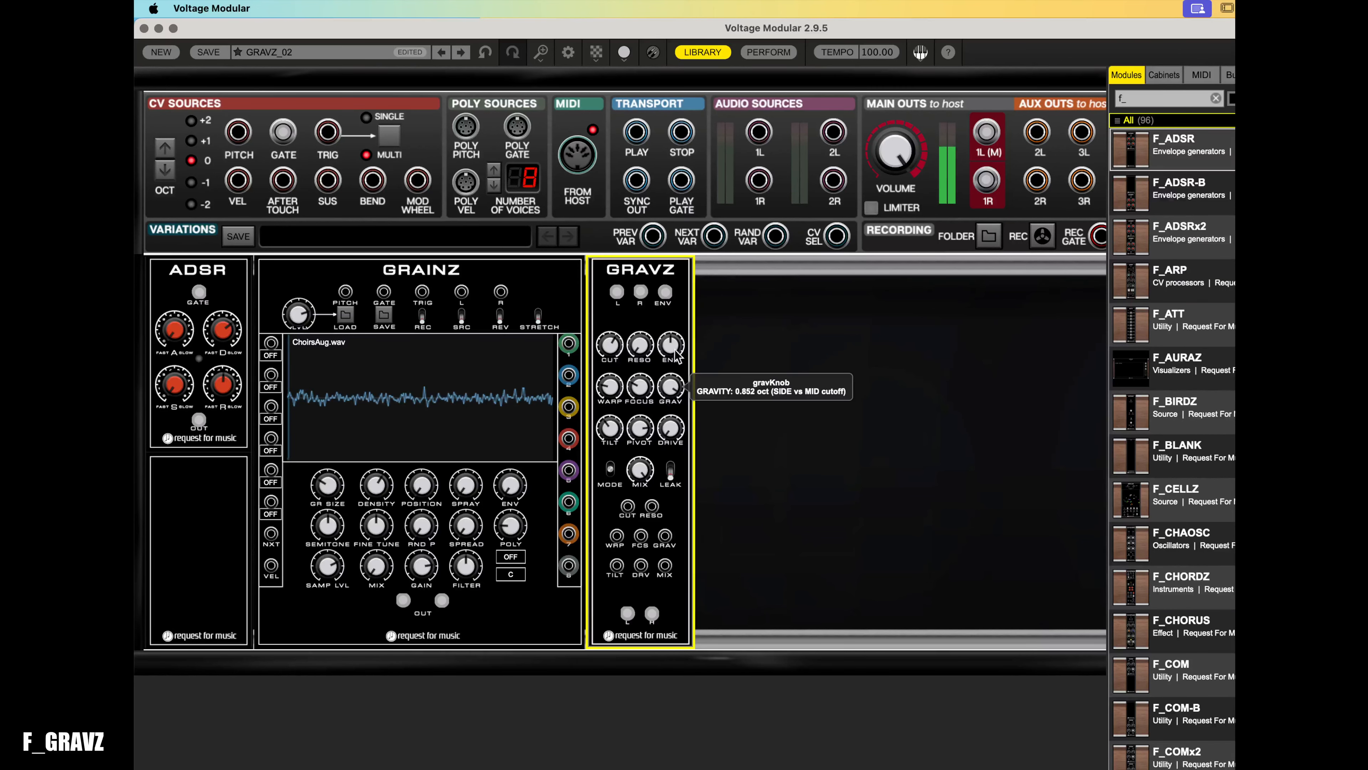
- Turn the GRAVZ drive knob and toggle the leak switch
drag(668, 438, 609, 402)
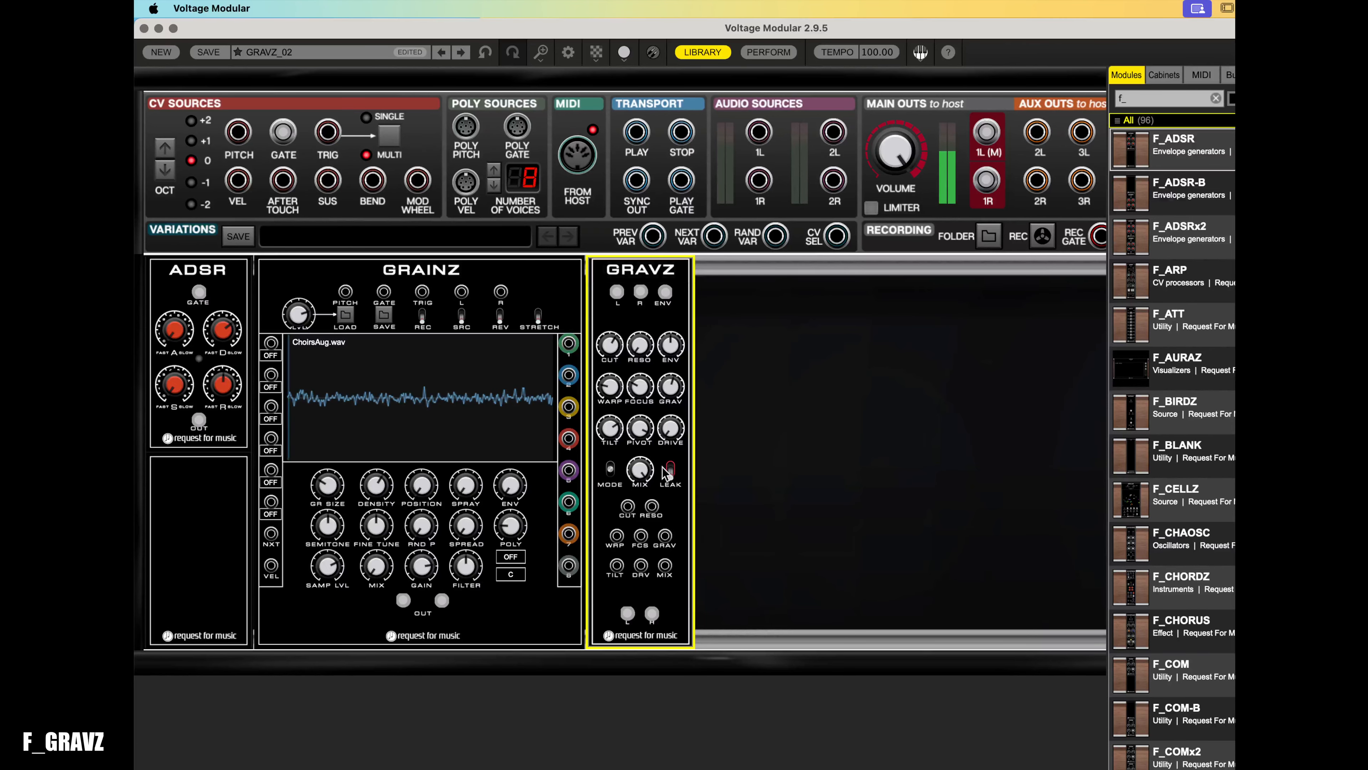
click(670, 474)
- Set the GRAINZ output gain to about 4.44
click(425, 569)
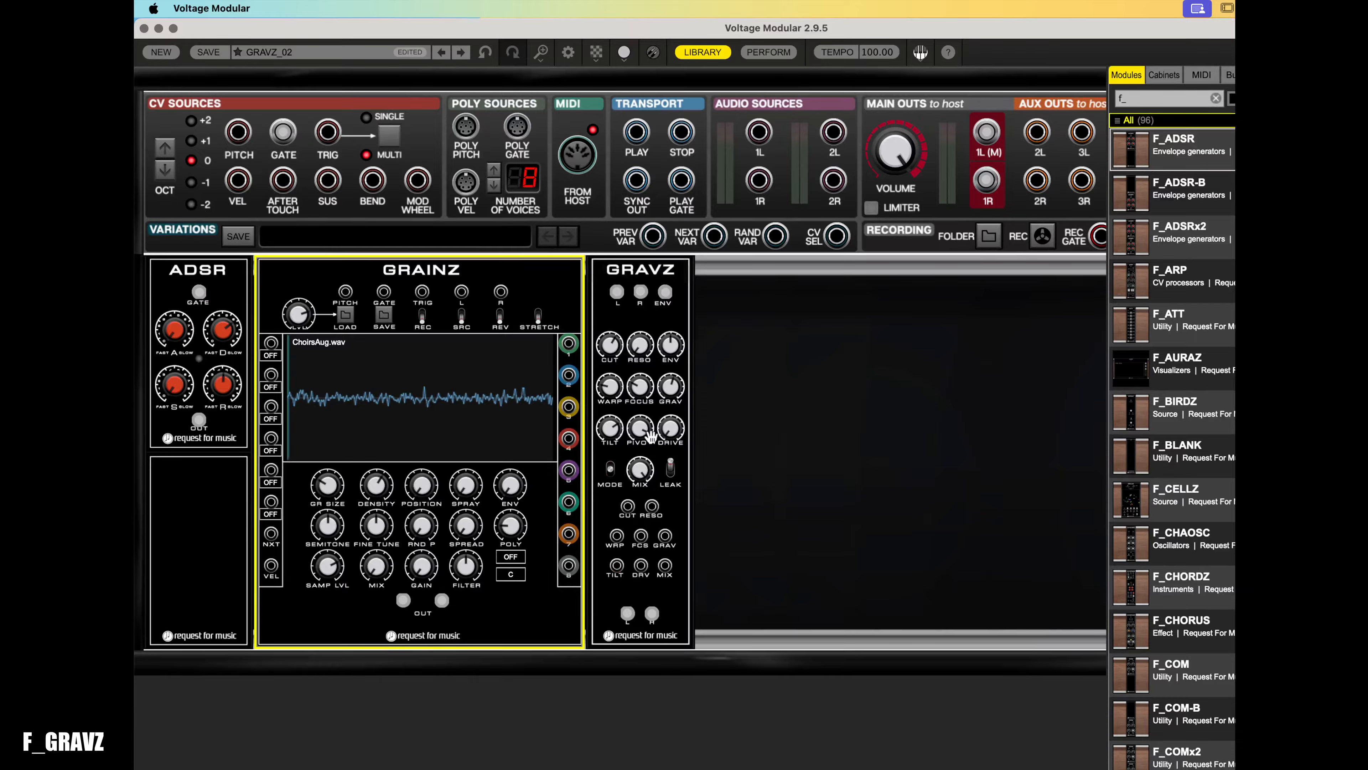
click(667, 434)
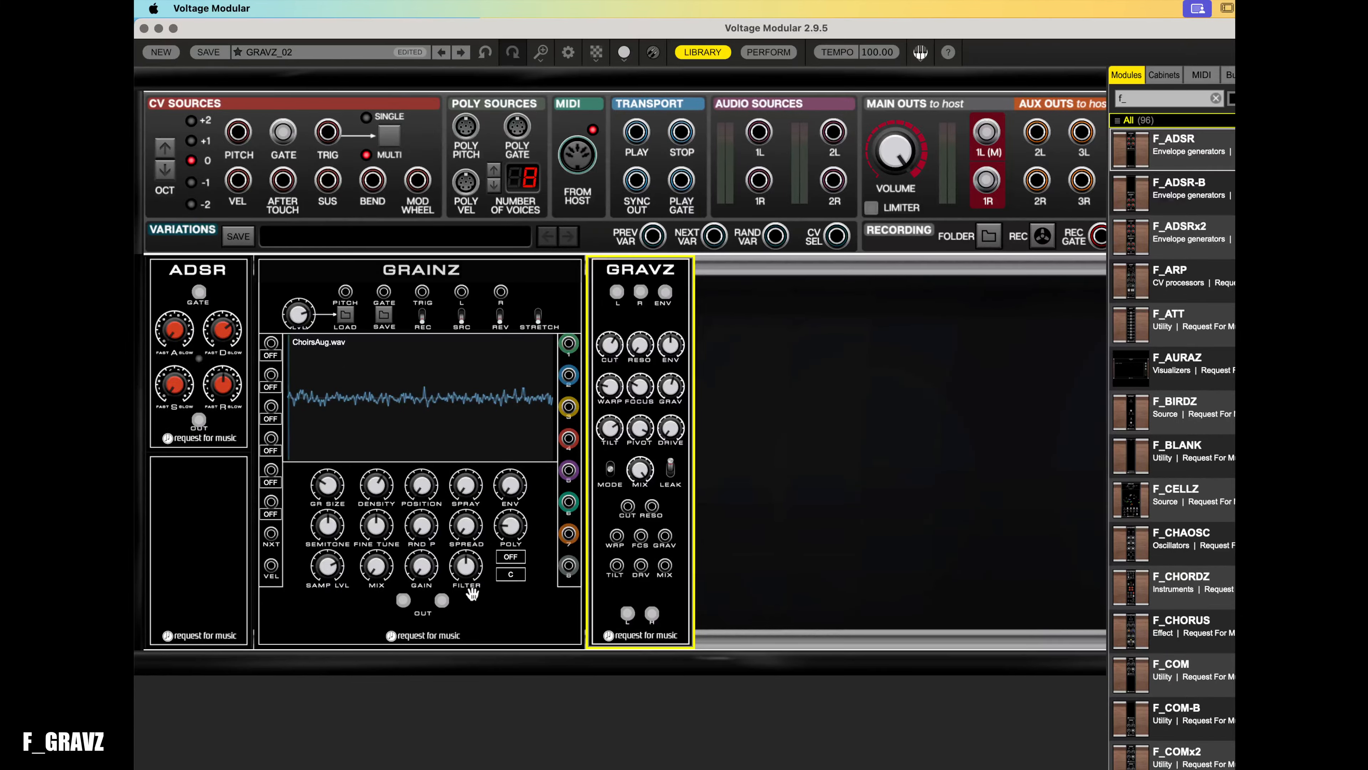
click(423, 569)
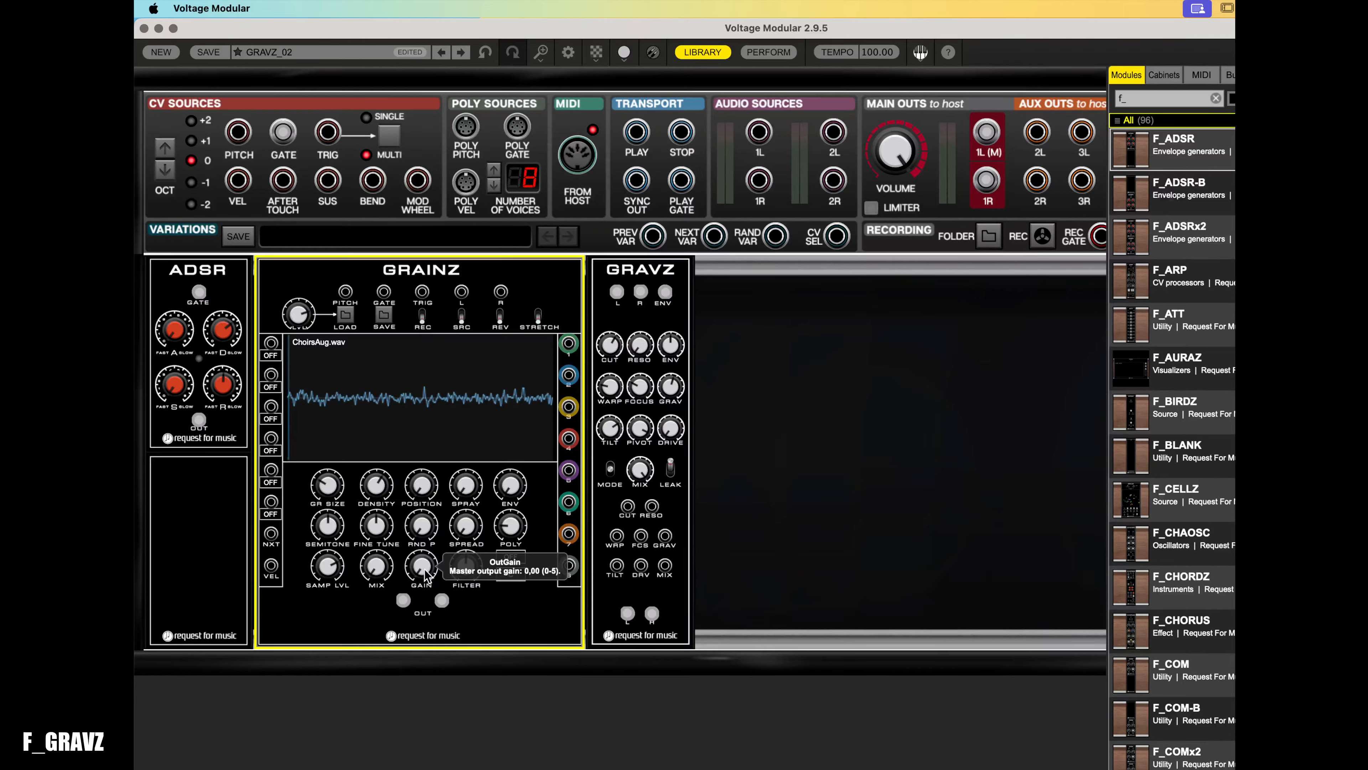
drag(425, 570, 425, 533)
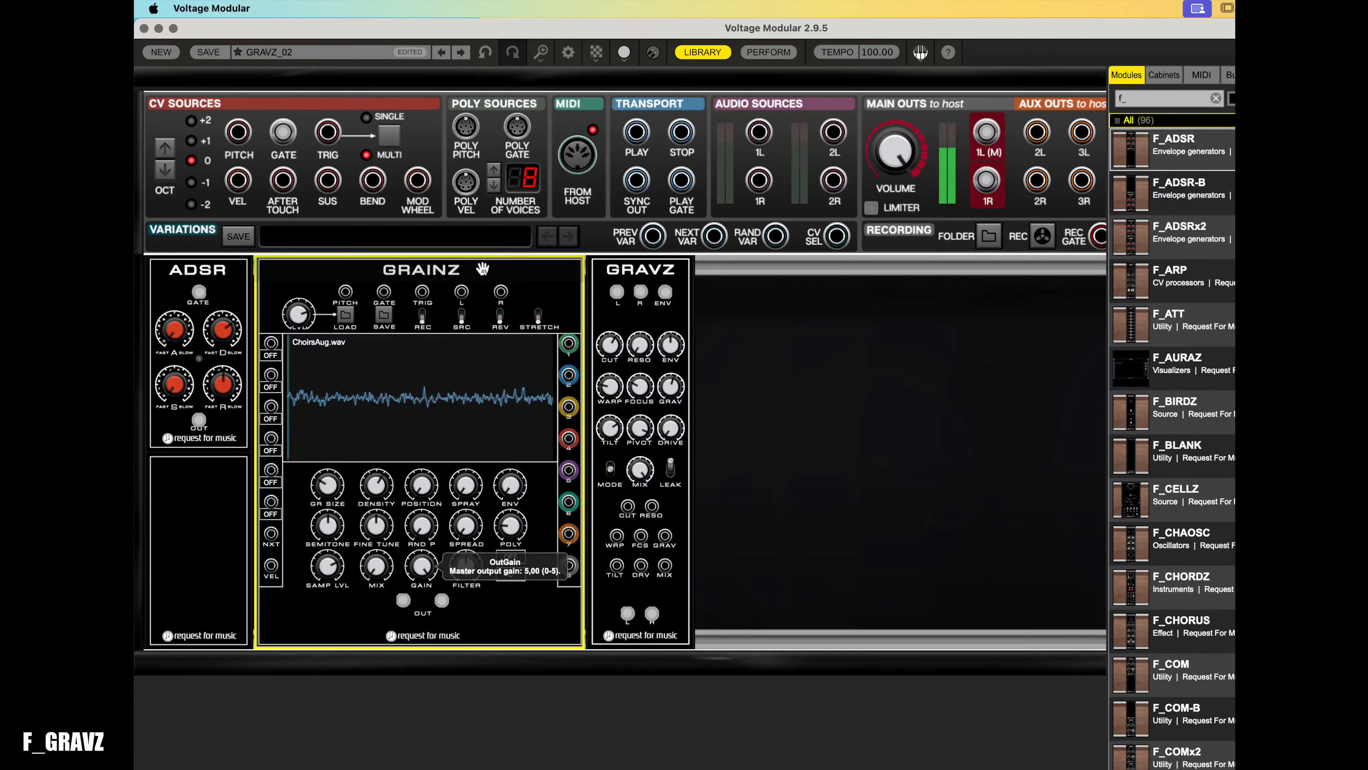
drag(429, 569, 435, 594)
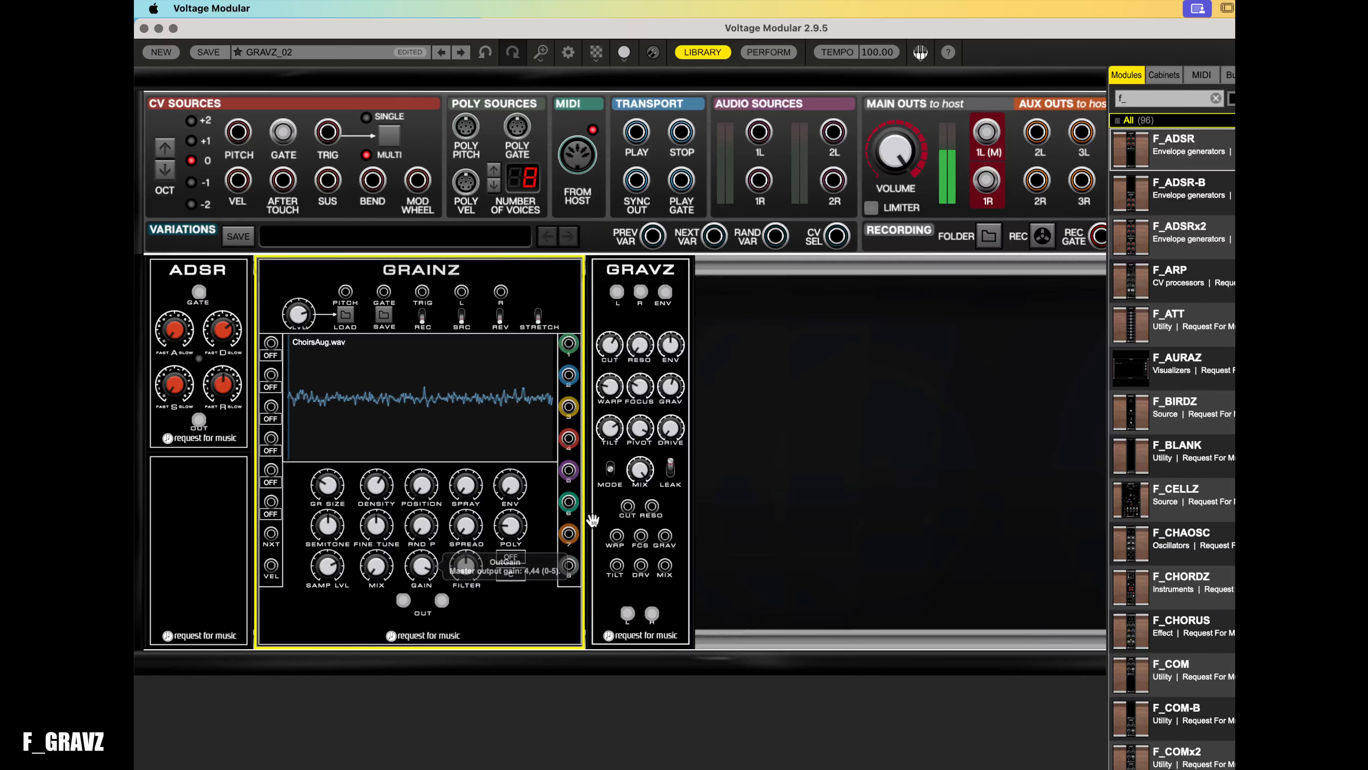
- Adjust the GRAVZ drive knob and turn the GRAINZ output gain down
click(670, 428)
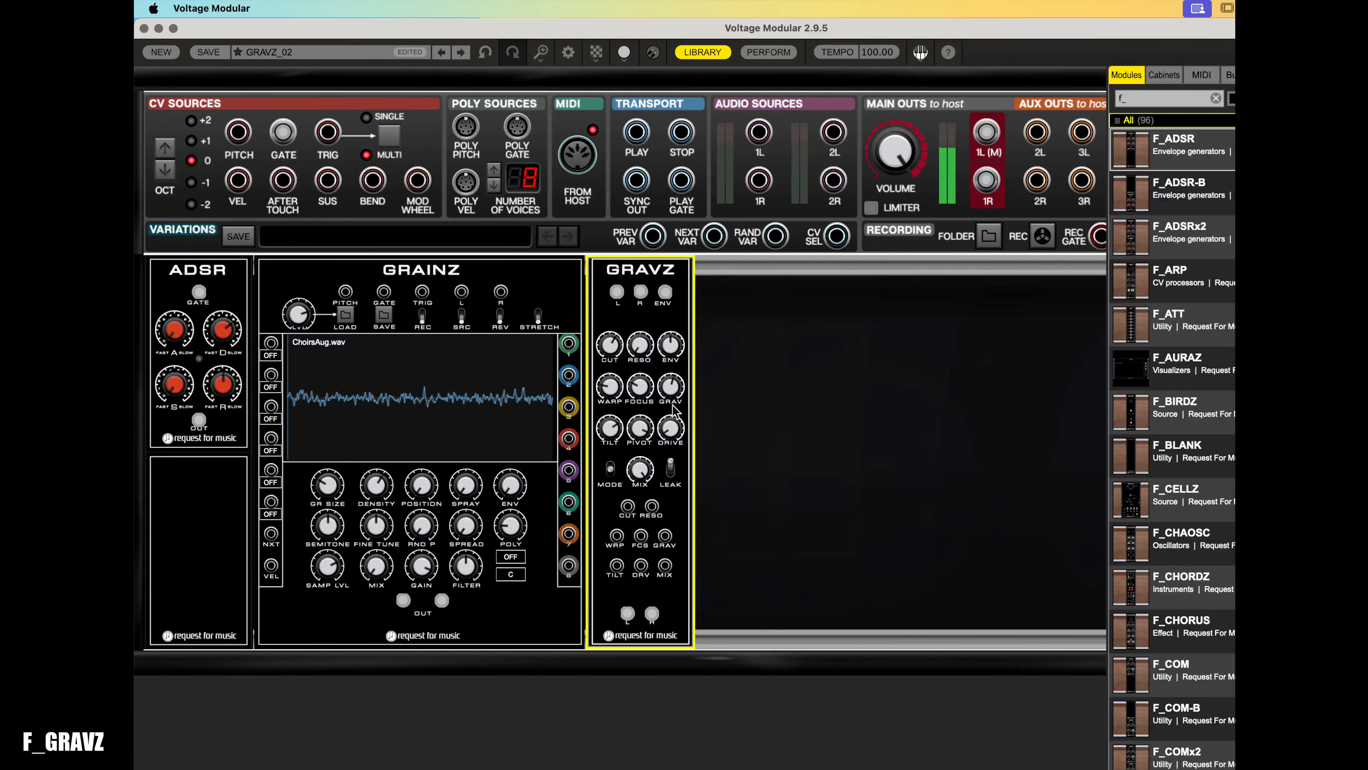
drag(700, 315, 700, 393)
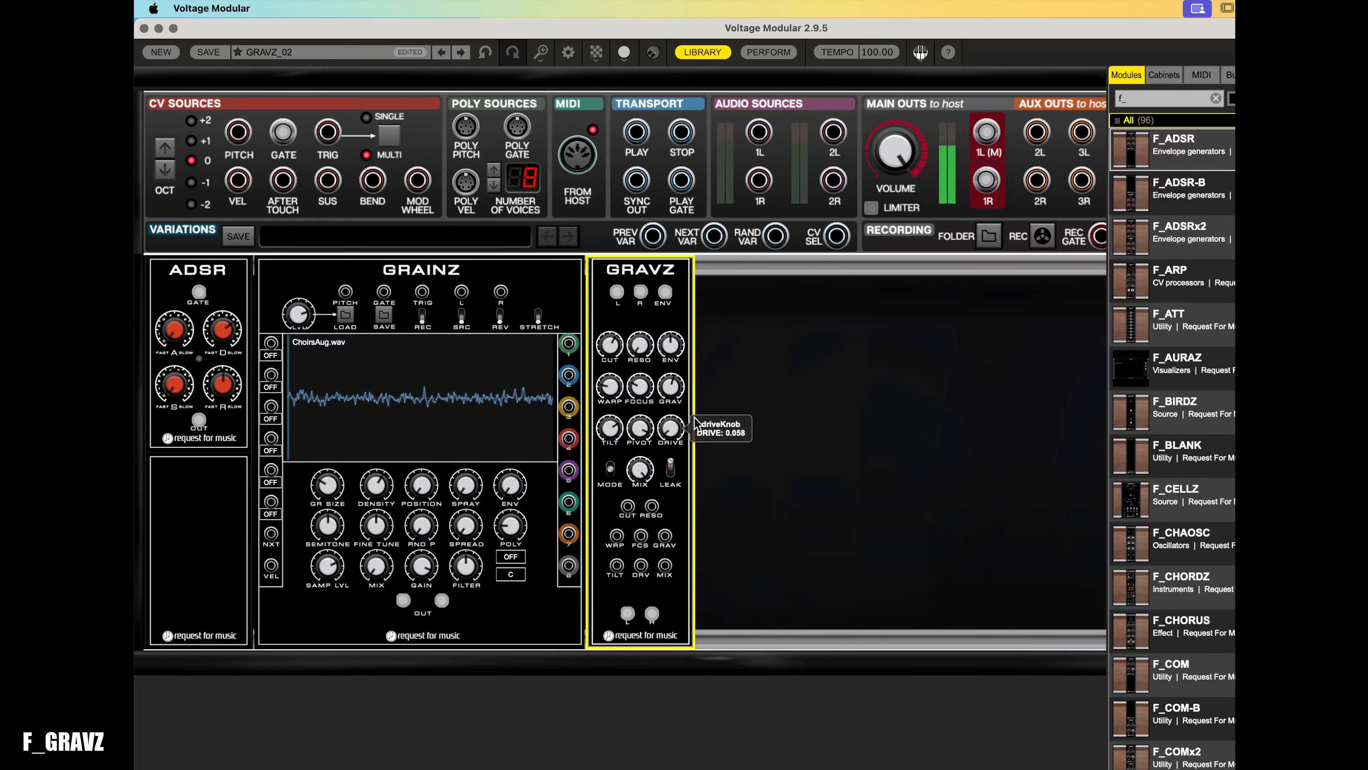
click(407, 578)
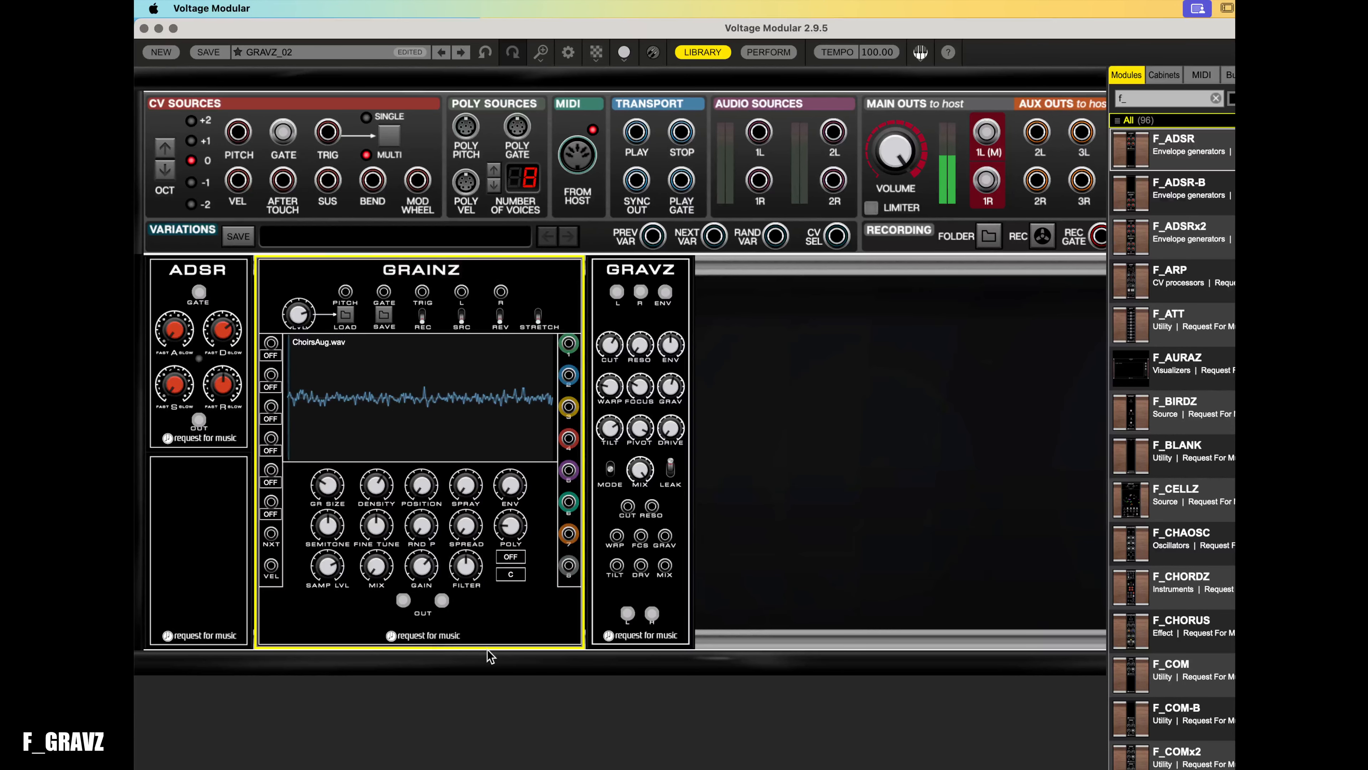
drag(420, 564, 454, 723)
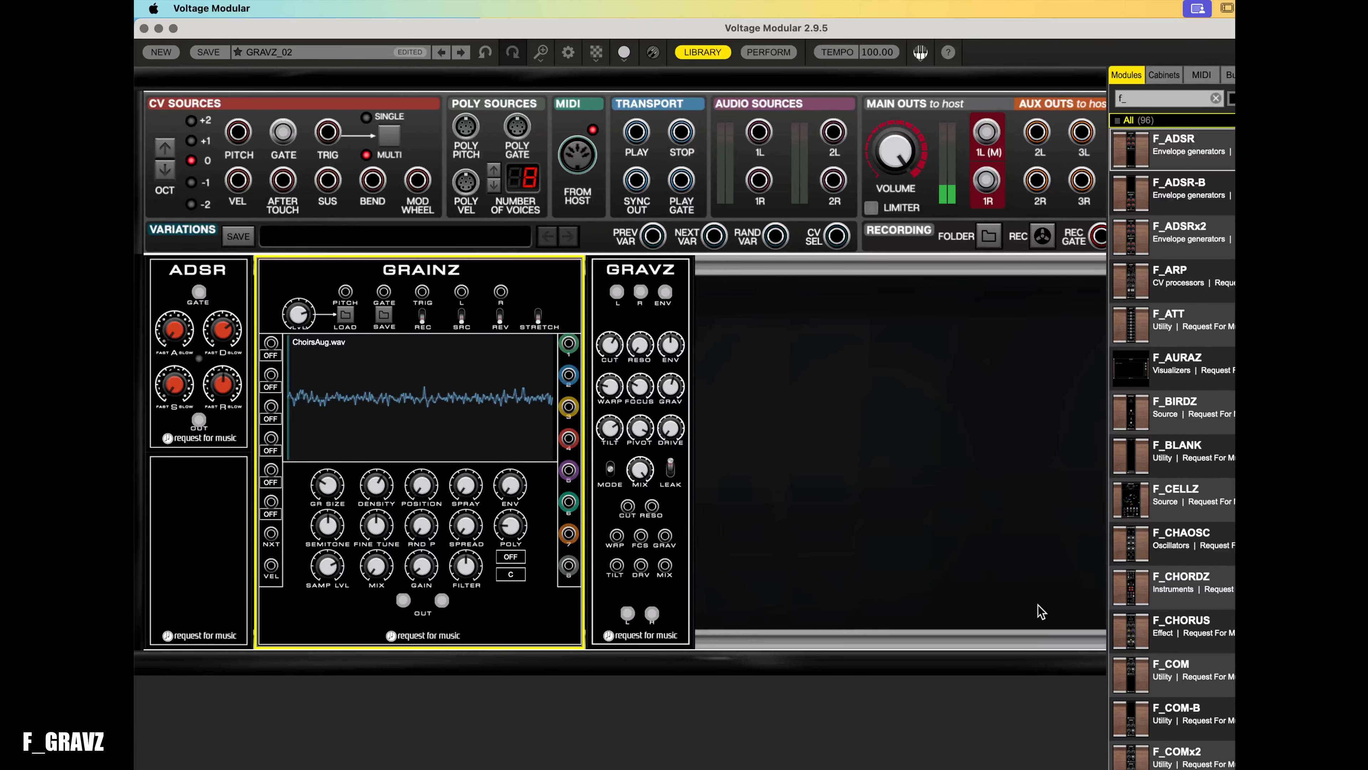
- Add the F_RANDZ random module from the library into the rack between GRAINZ and GRAVZ
scroll(1189, 598, down, 10)
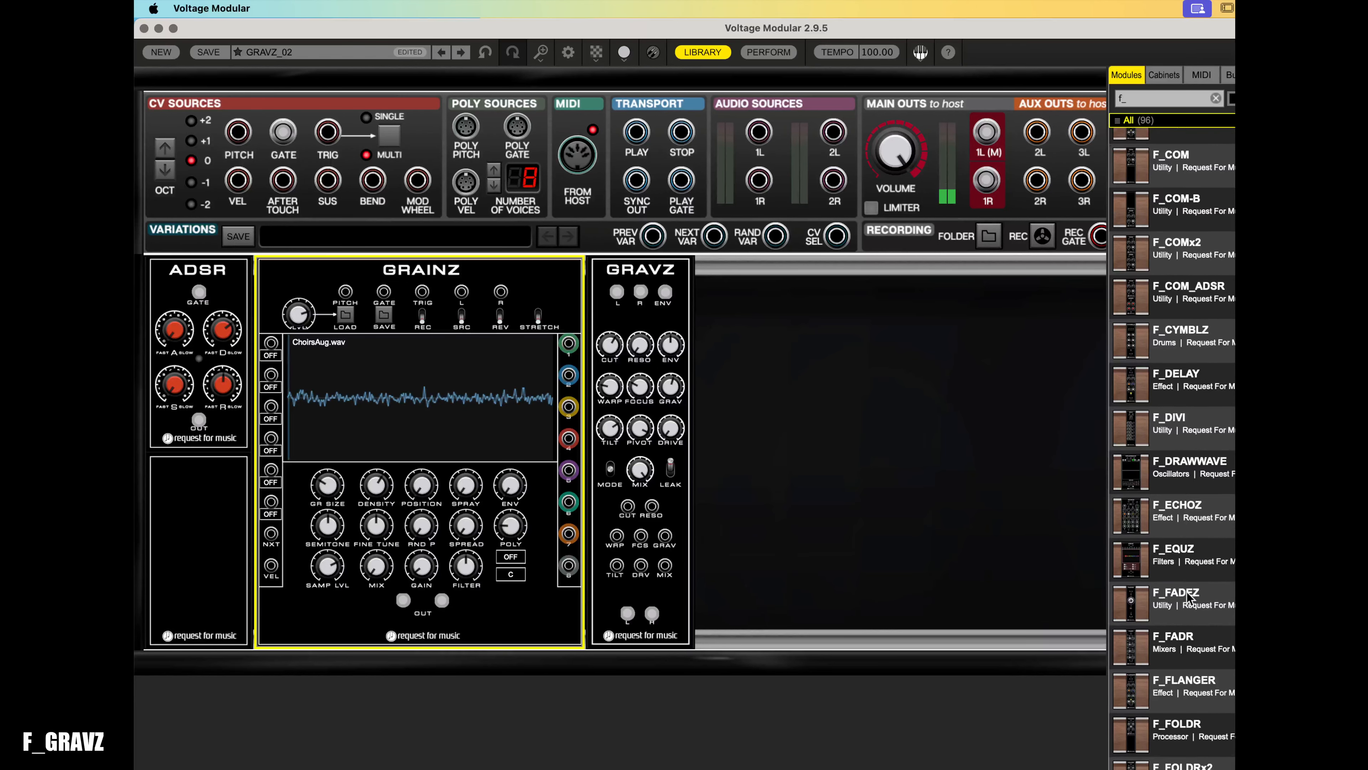
scroll(1188, 597, down, 15)
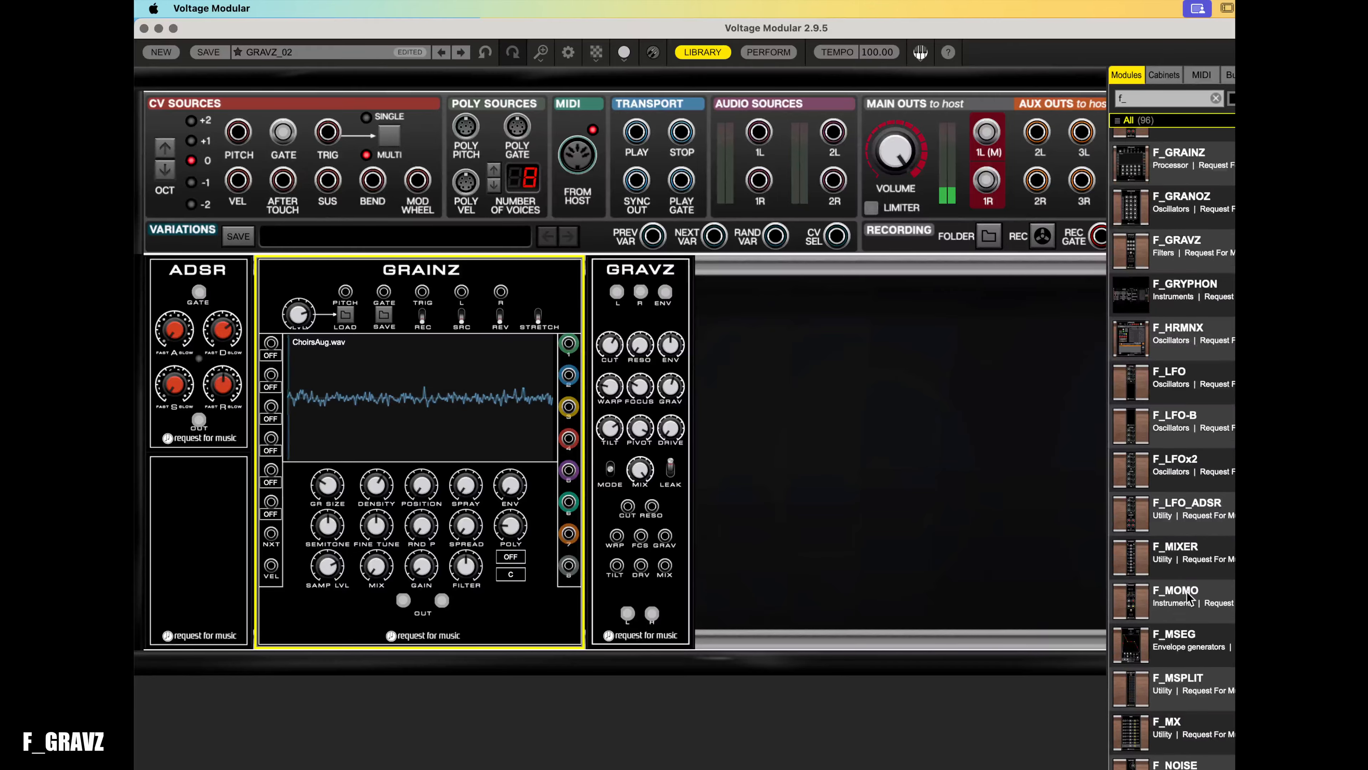
scroll(1188, 597, down, 1)
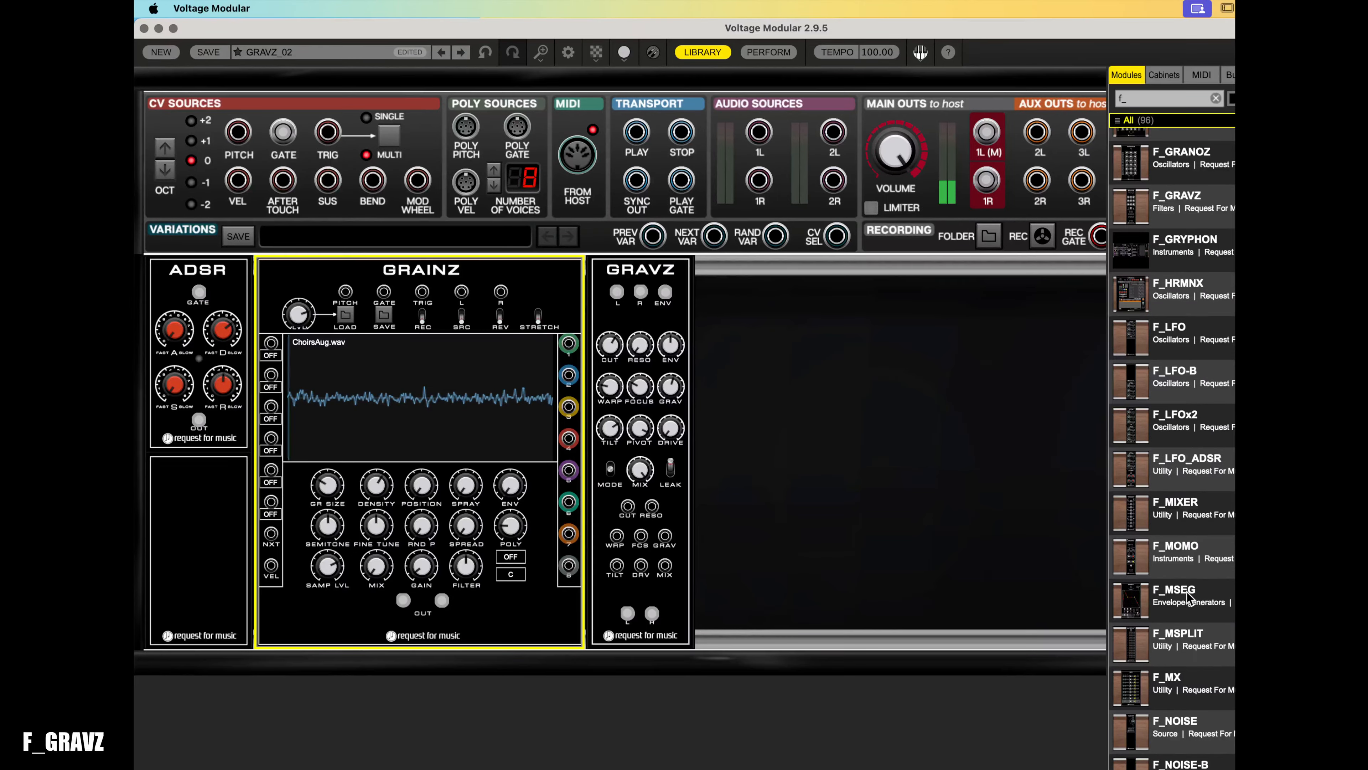
scroll(1188, 597, down, 4)
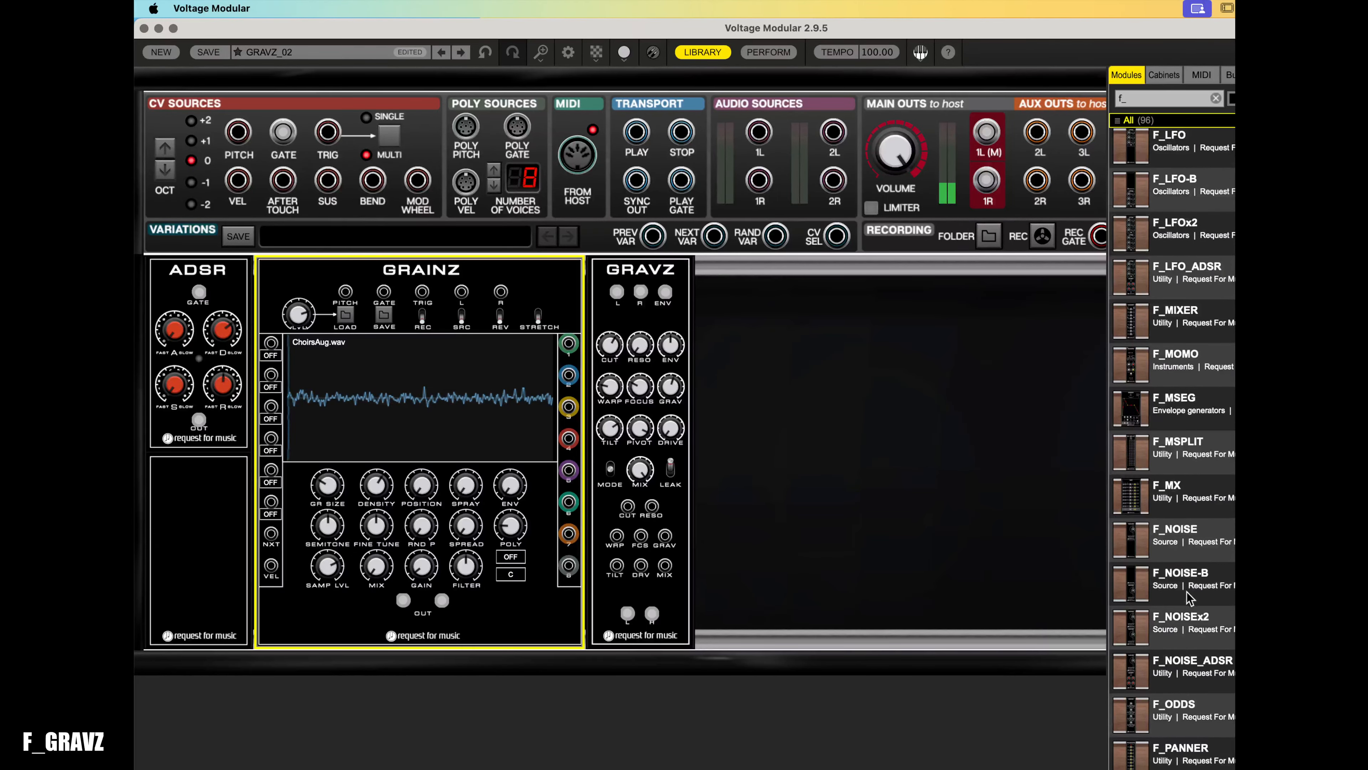
scroll(1187, 592, down, 4)
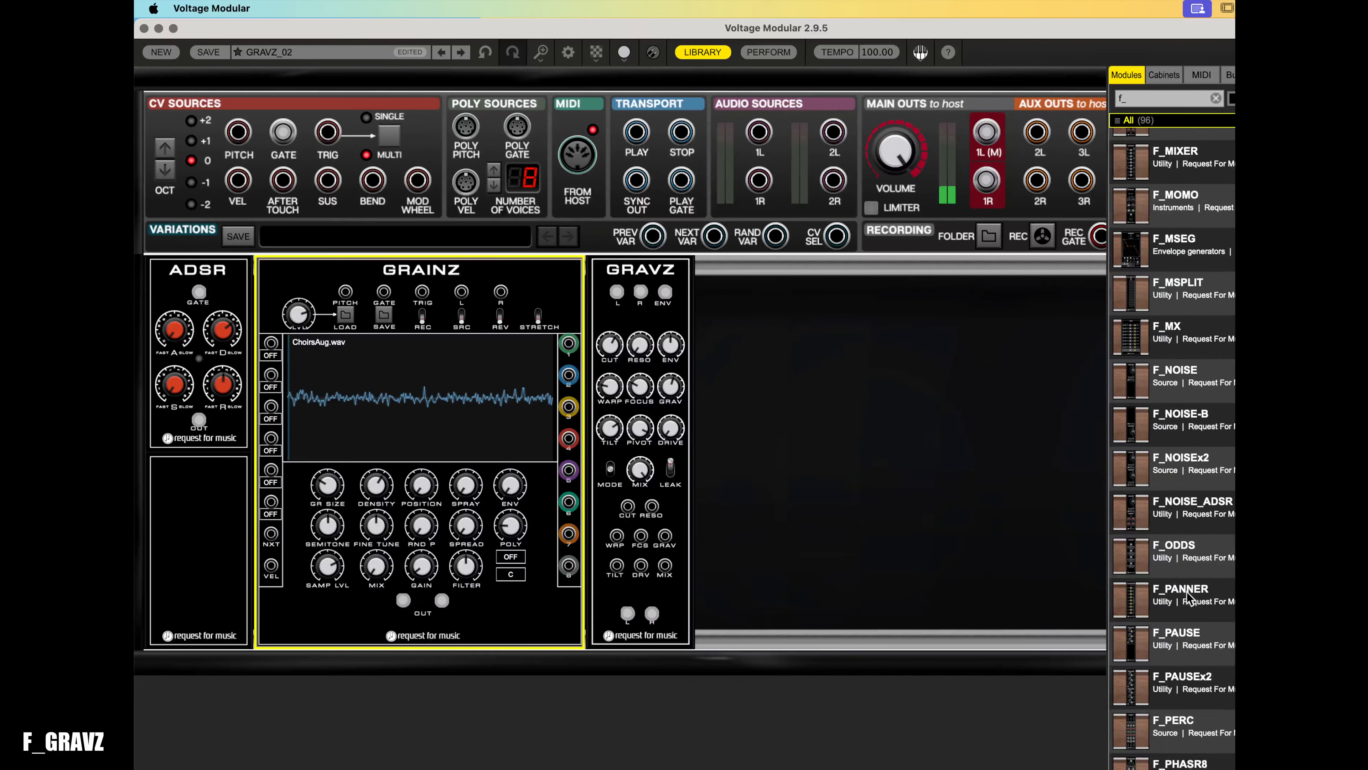
scroll(1188, 597, down, 10)
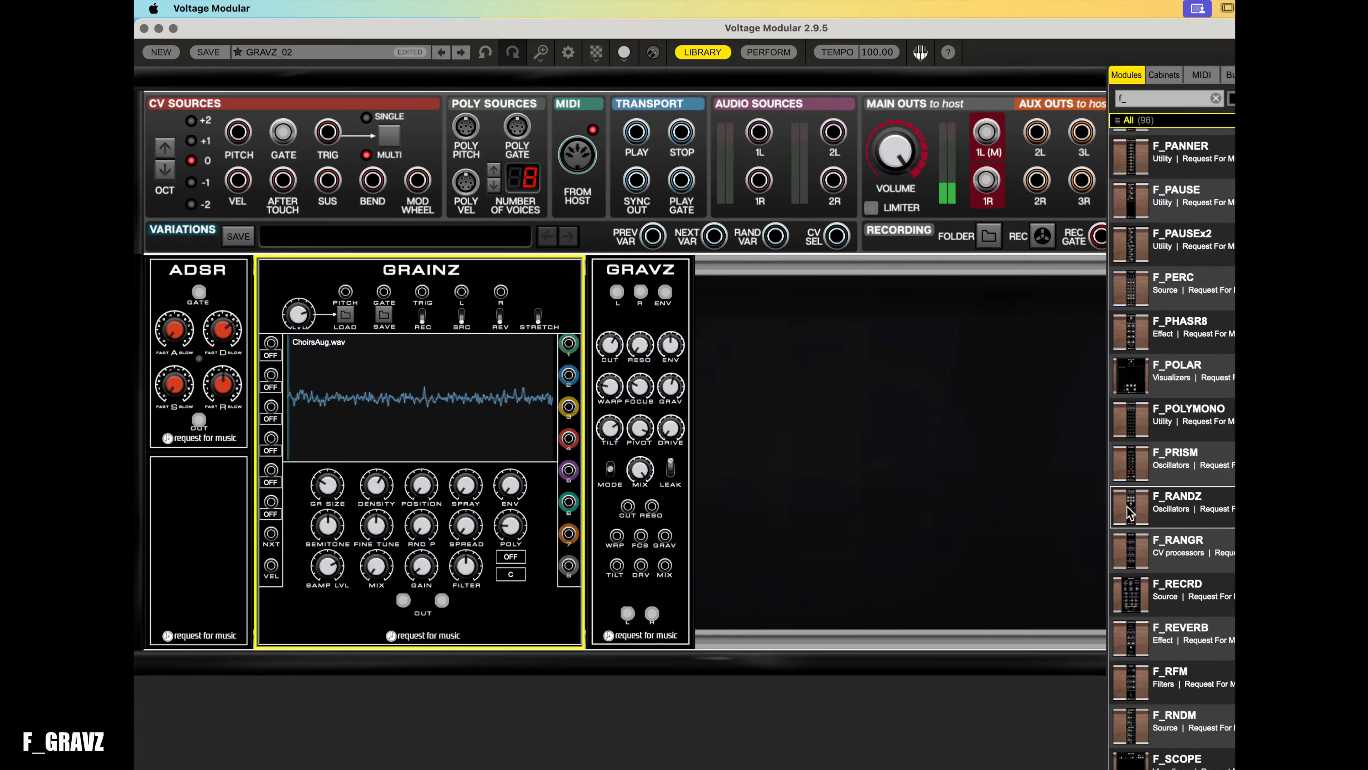
drag(1127, 507, 641, 485)
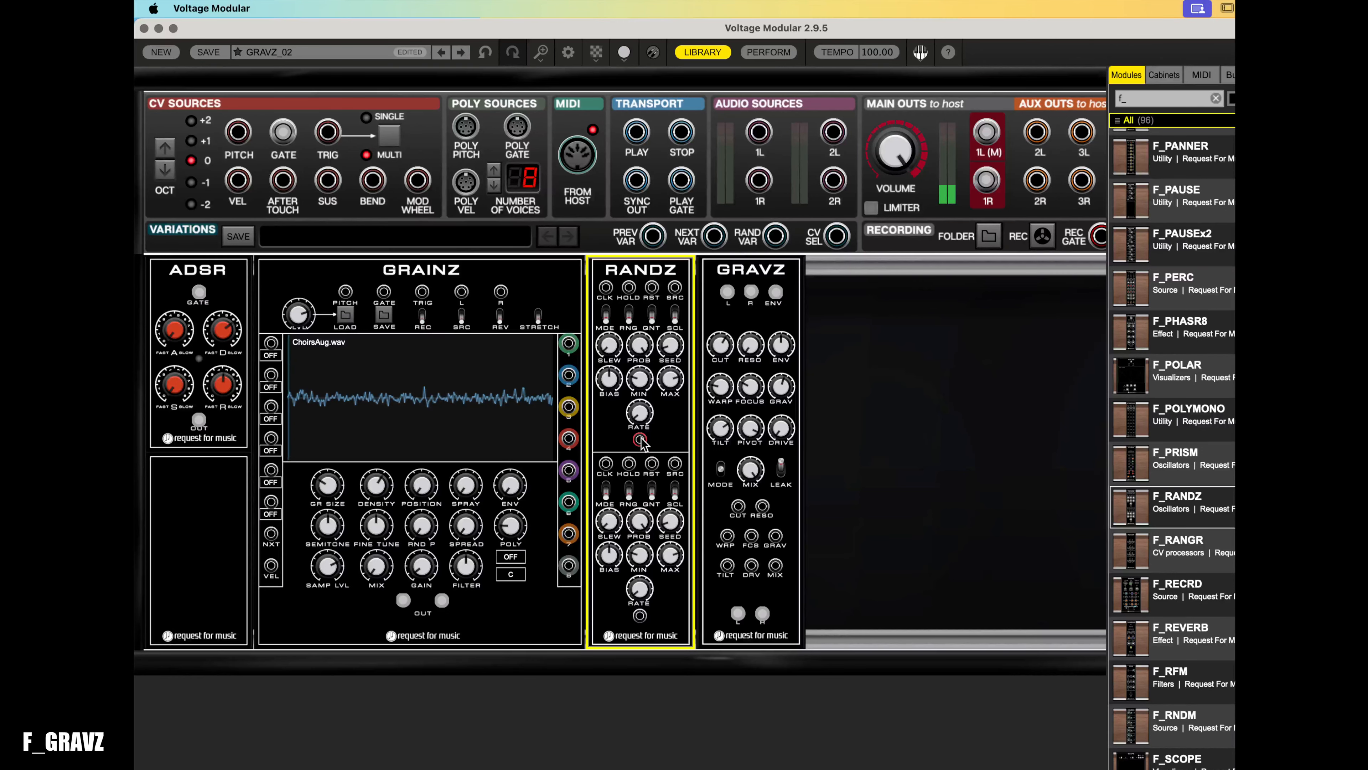
- Patch the RANDZ channel A output into the GRAVZ cutoff CV input and turn down the cutoff knob
drag(640, 440, 738, 508)
click(720, 347)
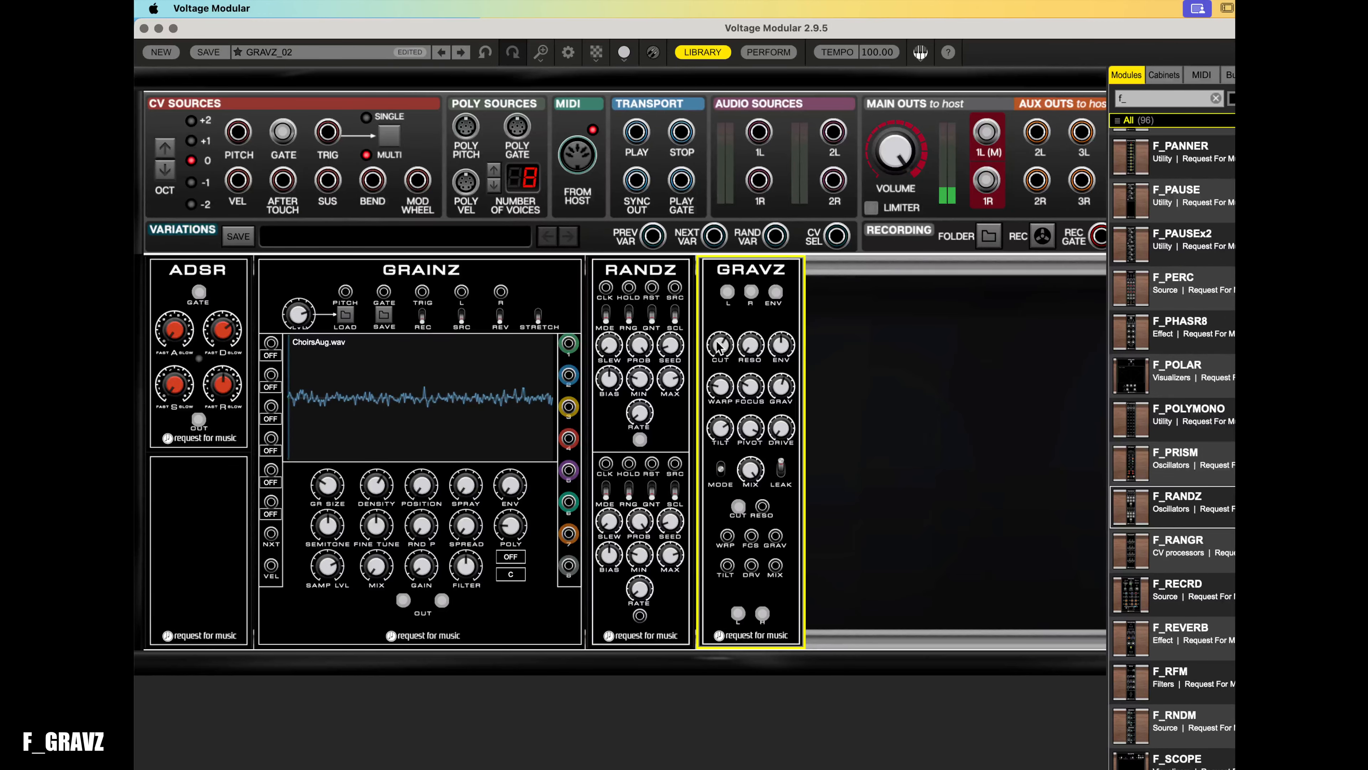
drag(717, 364, 735, 520)
- Raise the GRAINZ output gain to about 2.03
drag(425, 570, 431, 475)
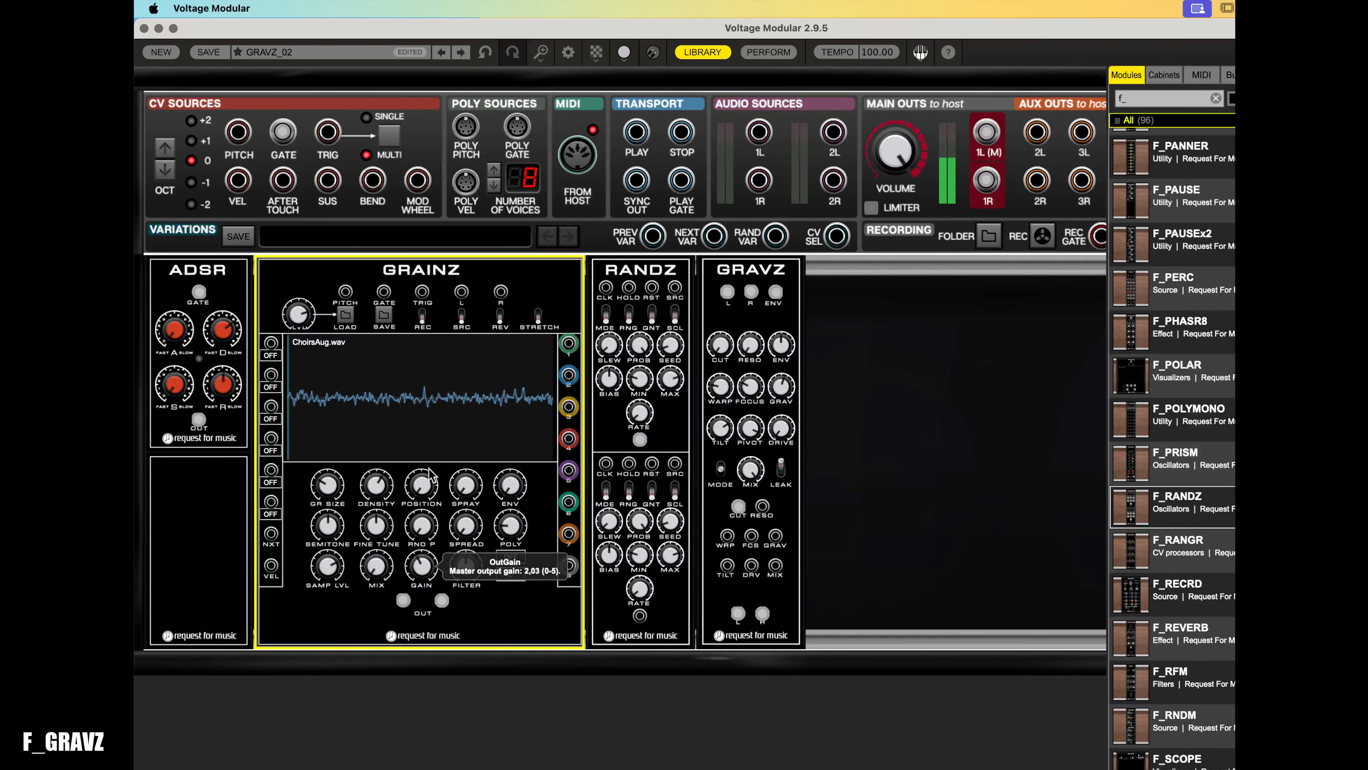
drag(443, 400, 458, 361)
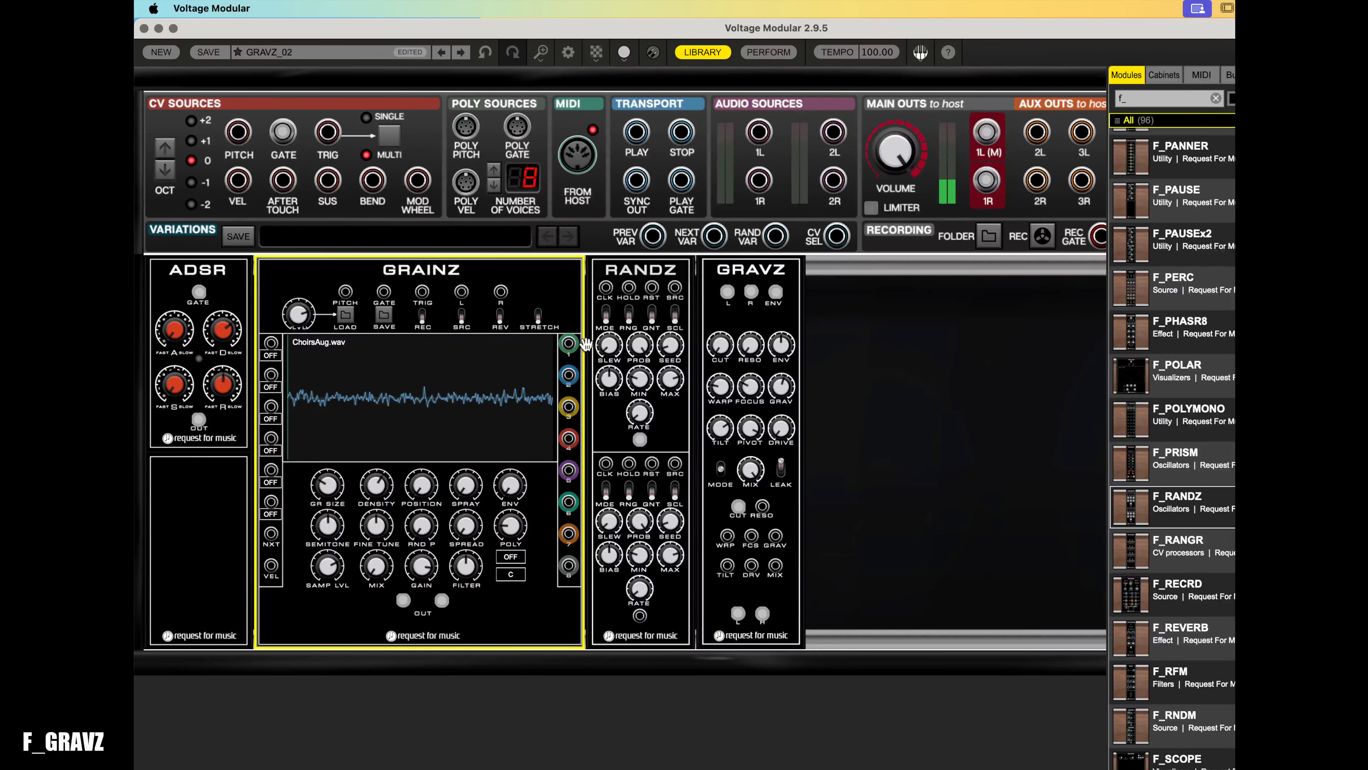
- Adjust RANDZ channel A: turn the slew, toggle quantize, raise min to about 0.52 V and raise max
drag(614, 344, 642, 342)
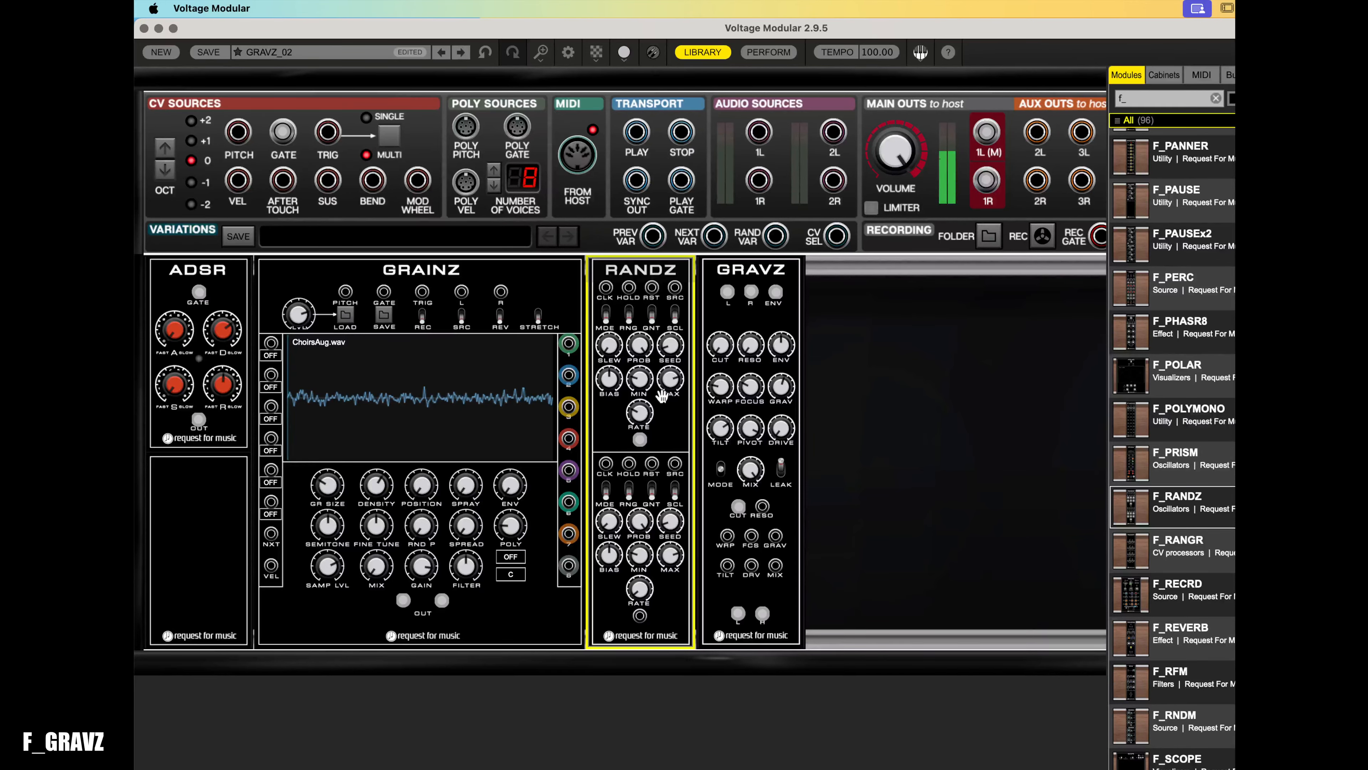
click(652, 311)
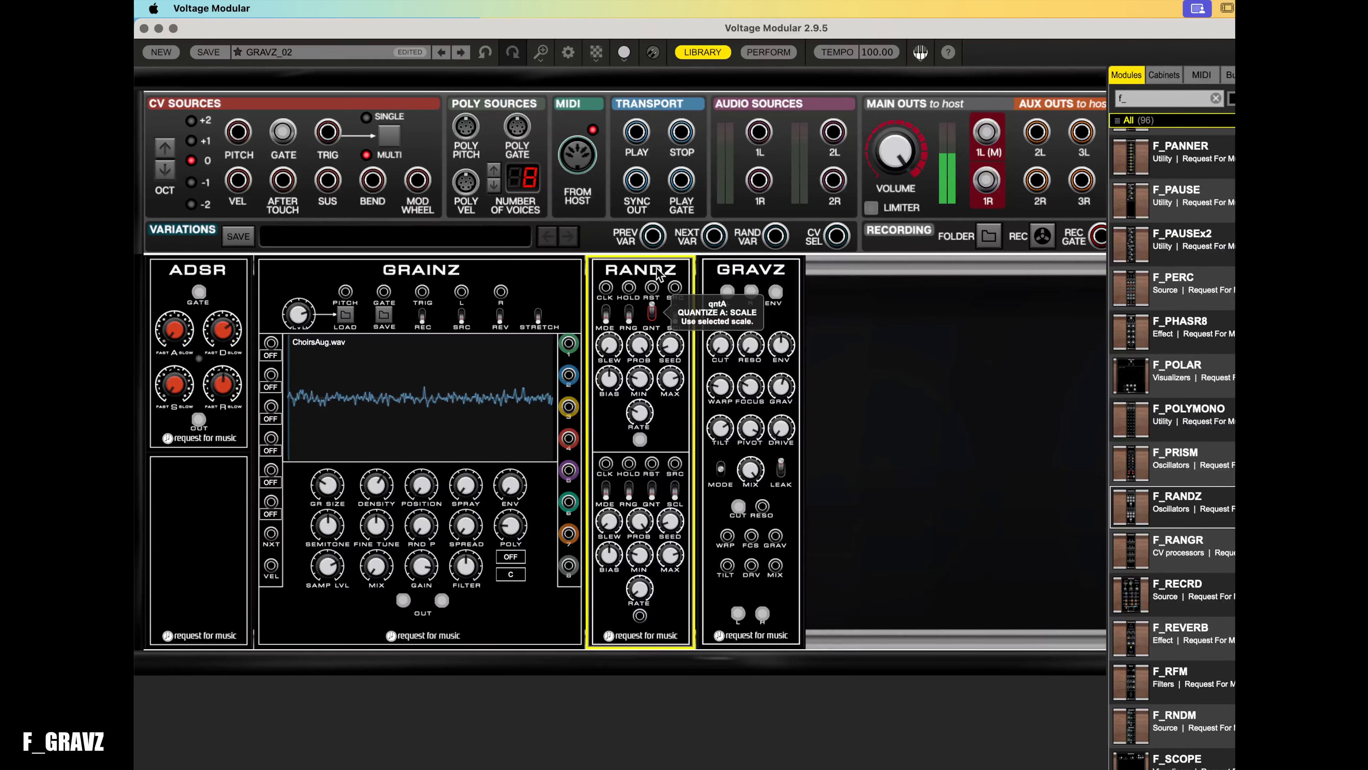
drag(640, 387, 650, 318)
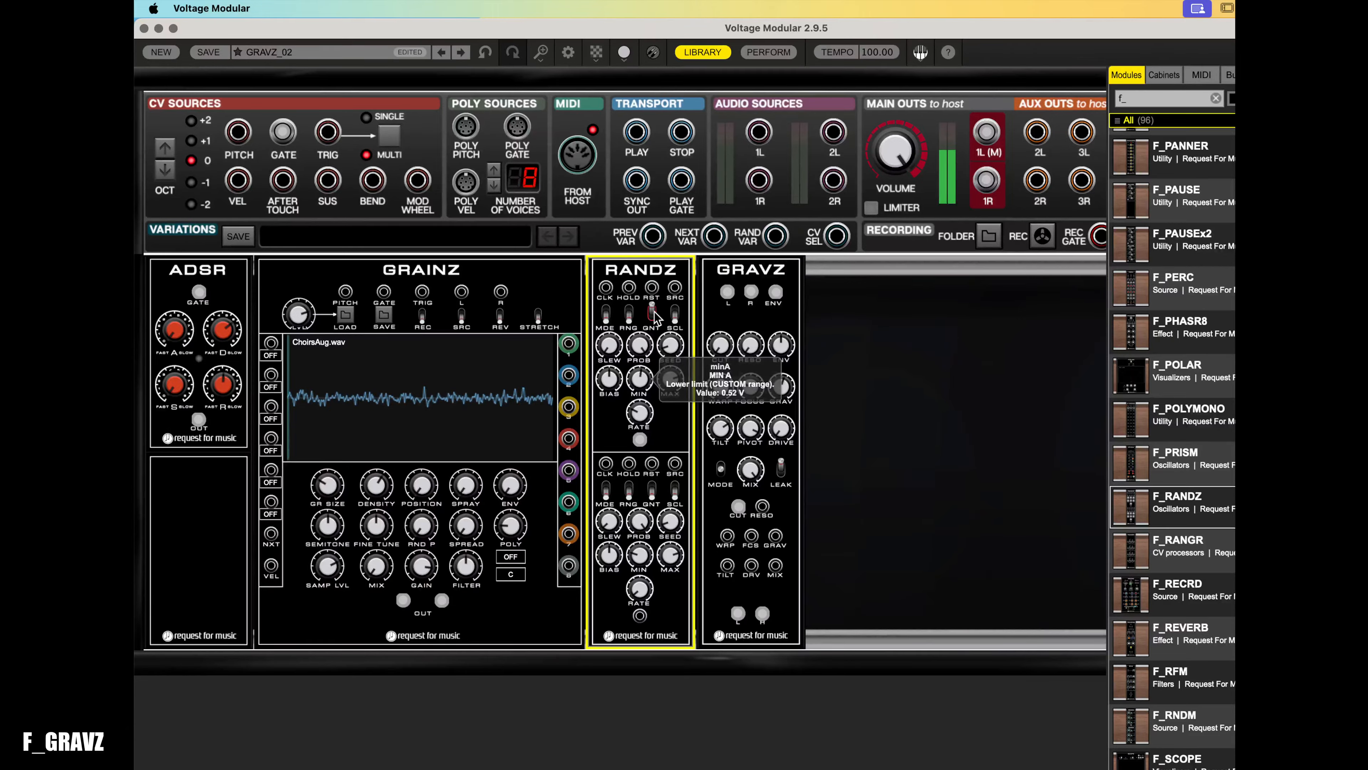
drag(670, 378, 688, 319)
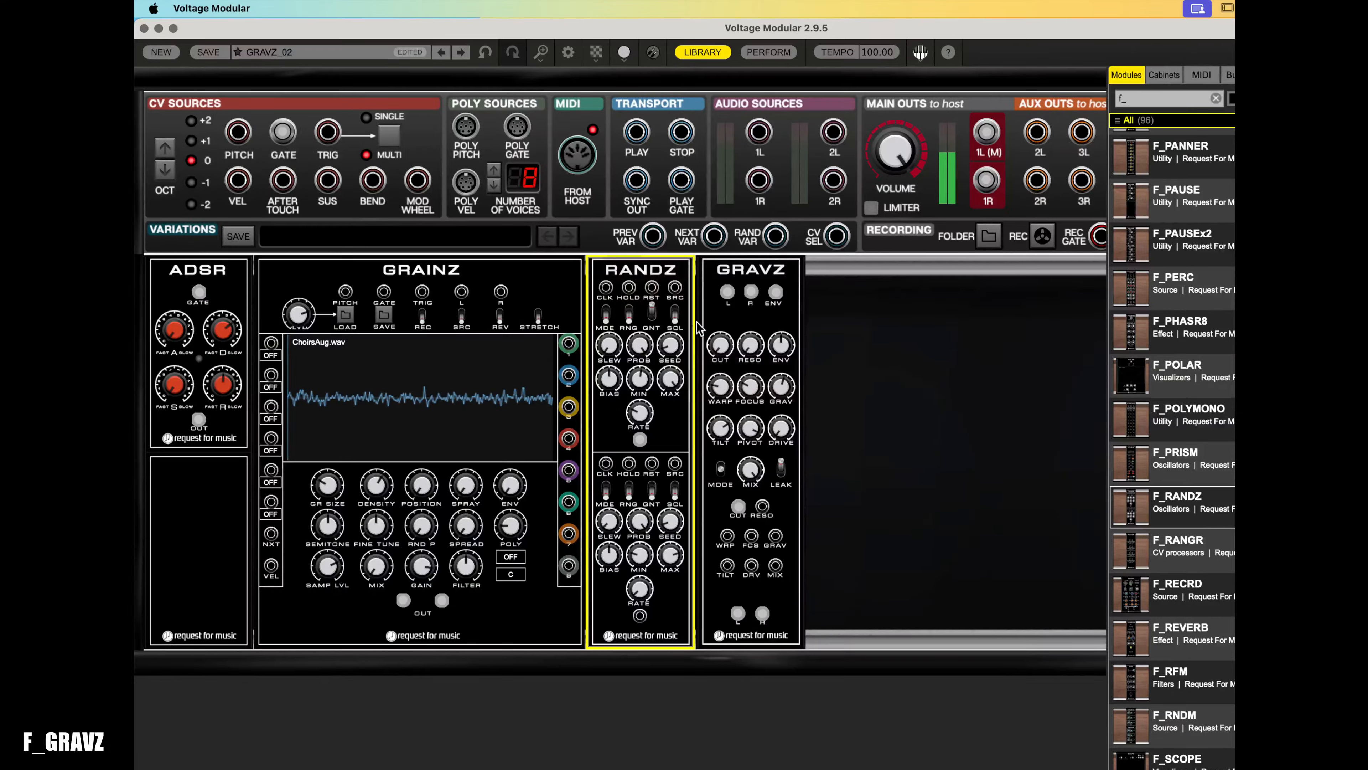
- Turn down the GRAVZ warp, focus (resetting it), gravity and tilt knobs
click(721, 386)
drag(721, 383, 726, 472)
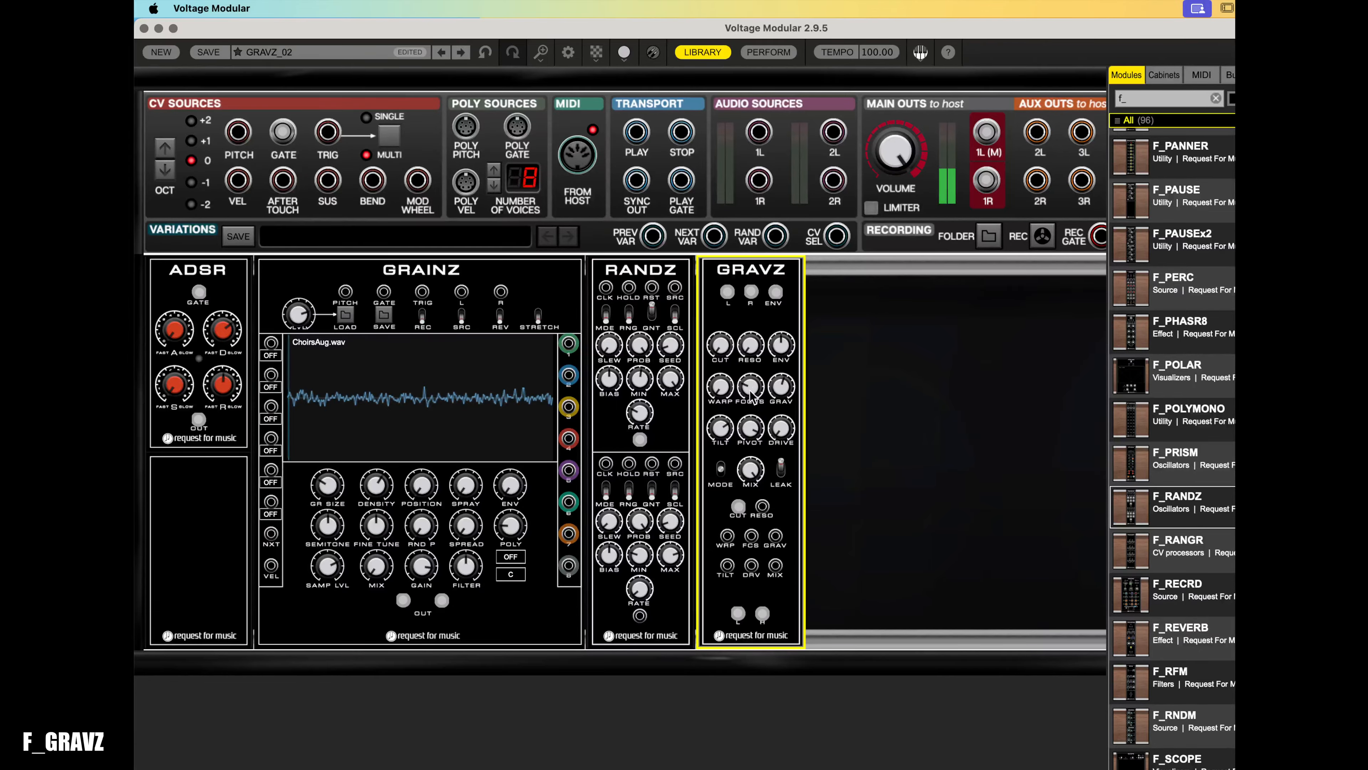
drag(752, 396, 767, 493)
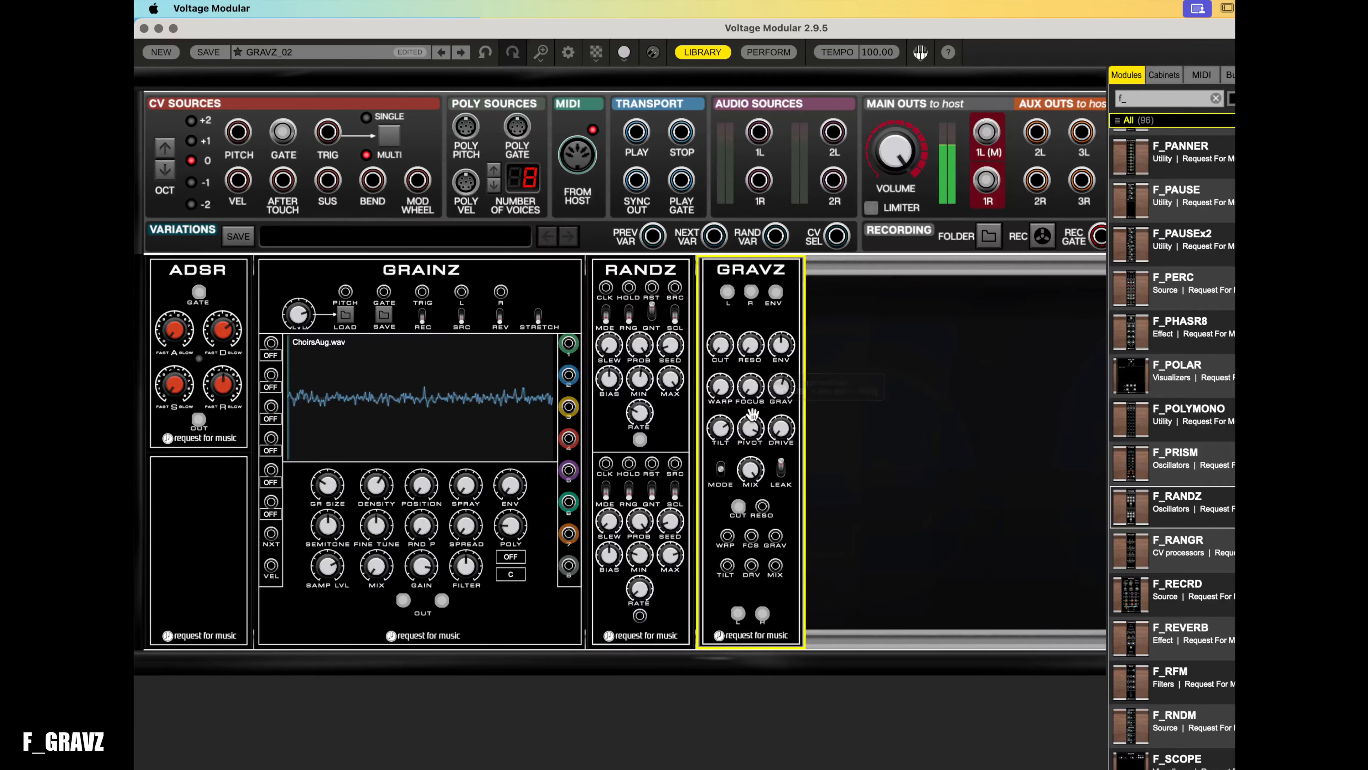
double_click(753, 398)
drag(783, 382, 781, 403)
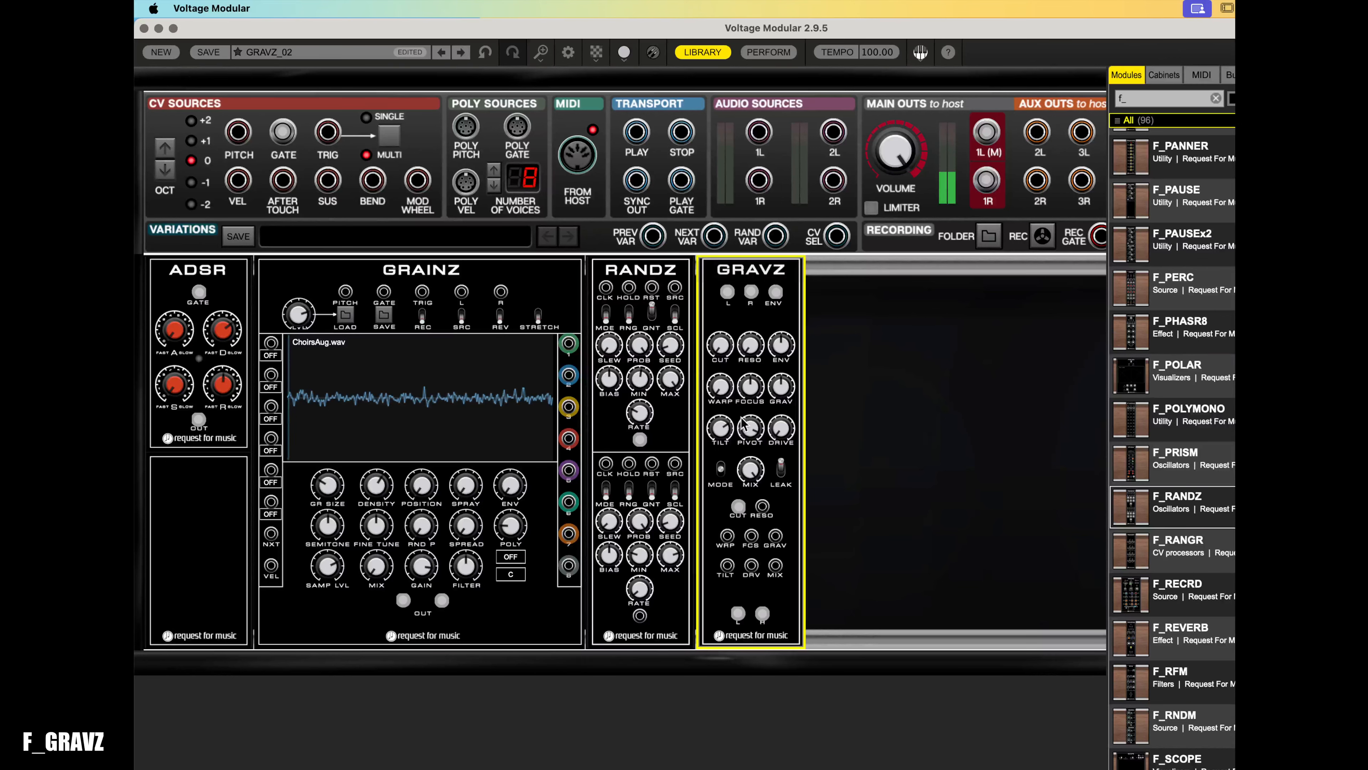
drag(725, 439, 770, 531)
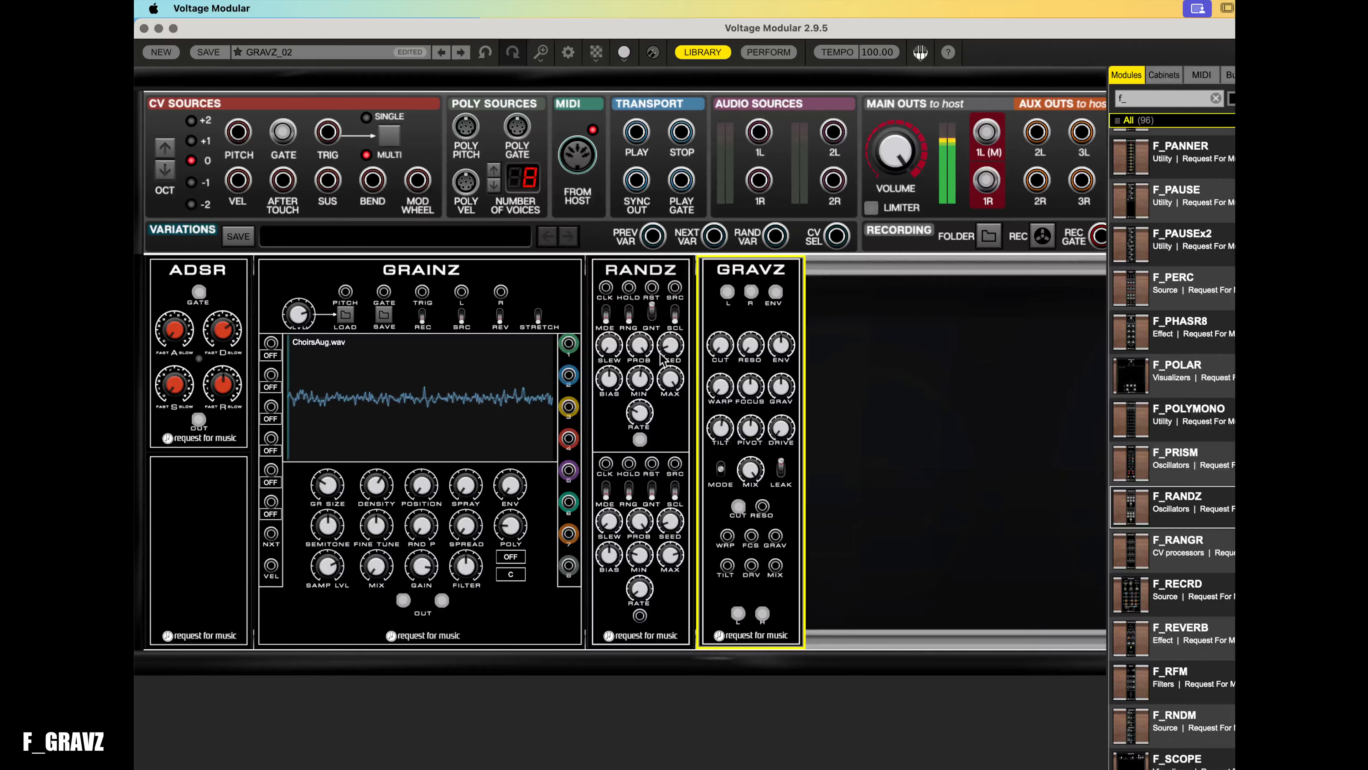
- Turn up the large knob at the top-left of GRAINZ
click(644, 421)
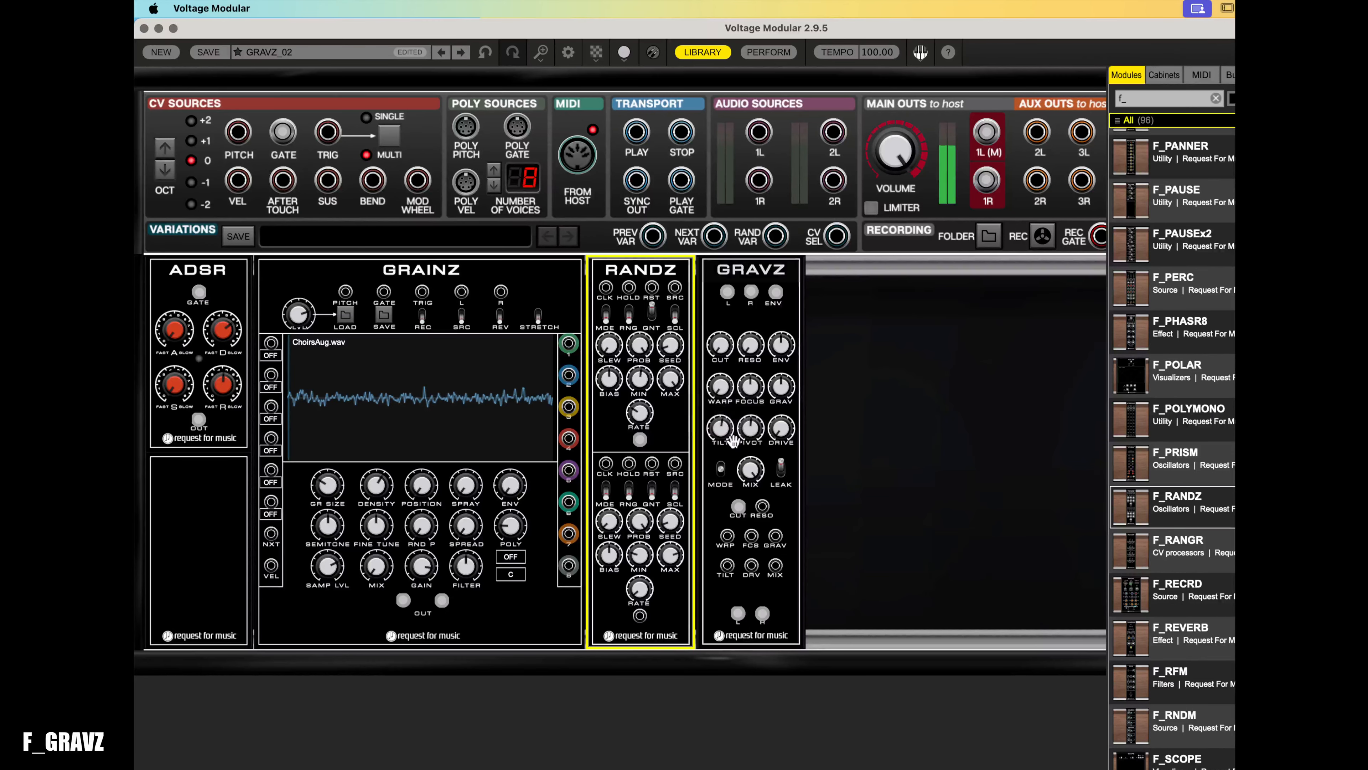
click(306, 364)
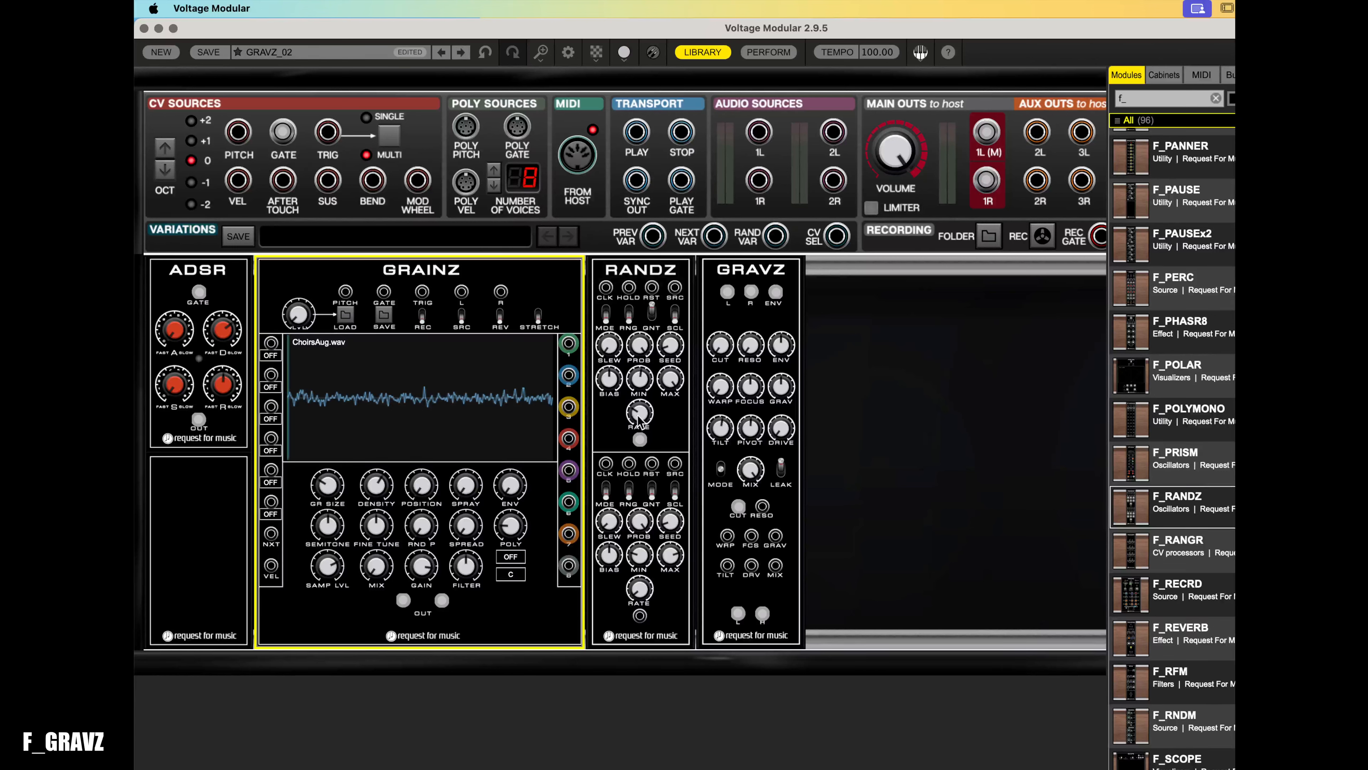
mouse_move(643, 351)
drag(298, 318, 328, 84)
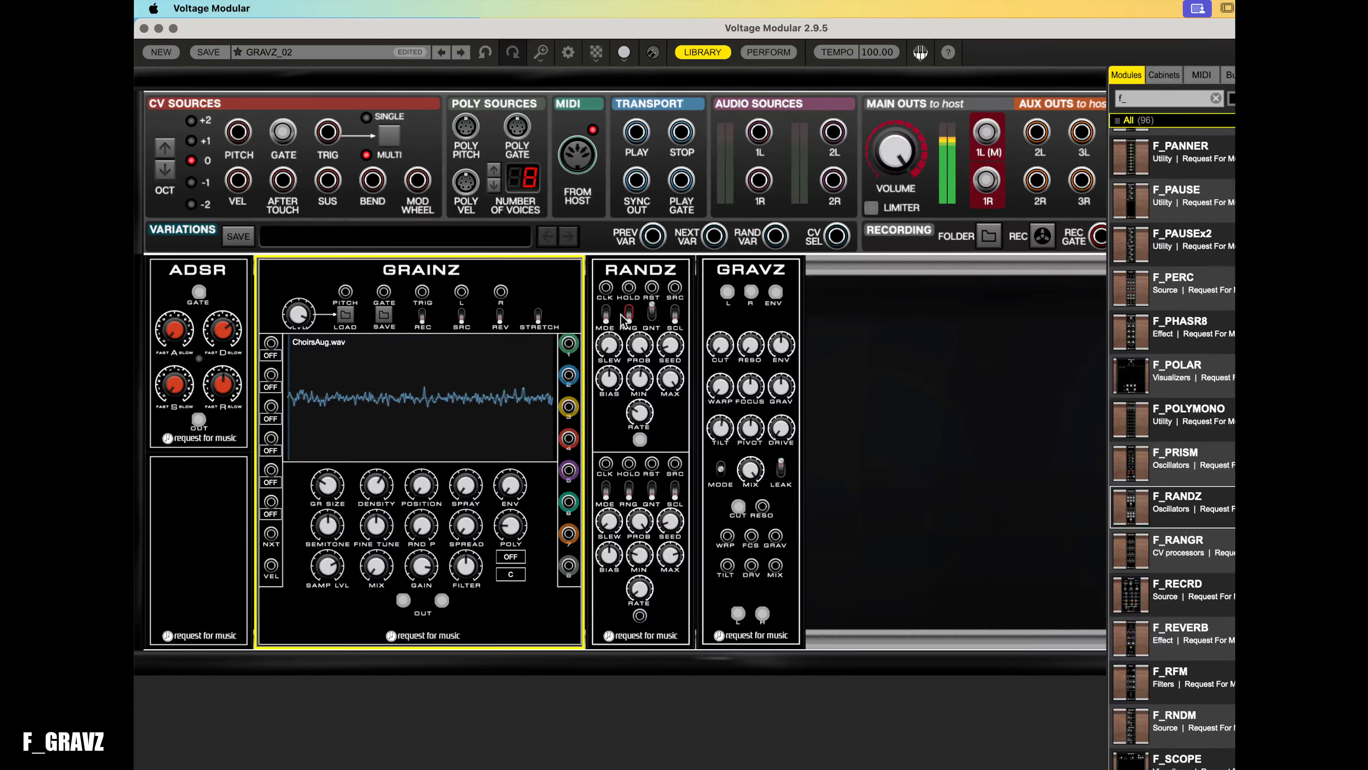
- Adjust the RANDZ channel A slew and raise the channel B max knob
click(608, 345)
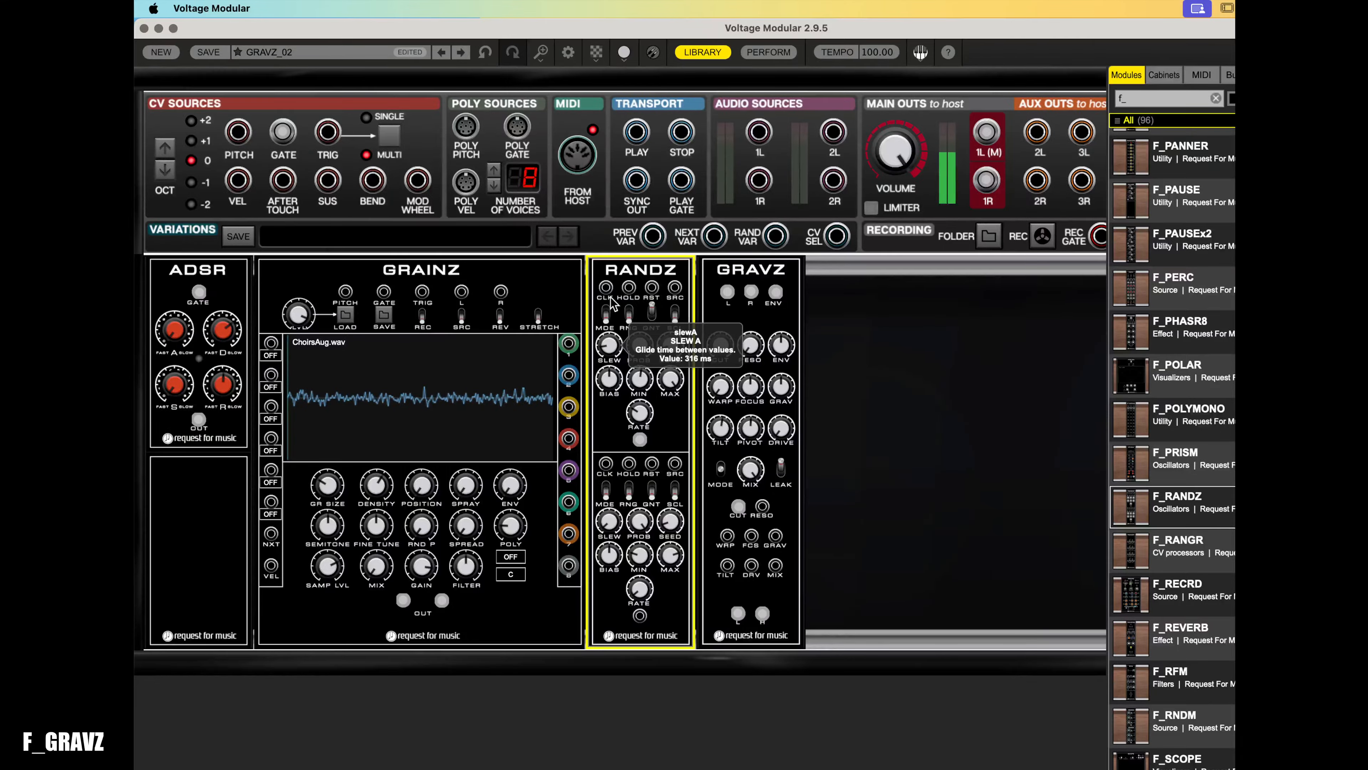
drag(612, 303, 612, 368)
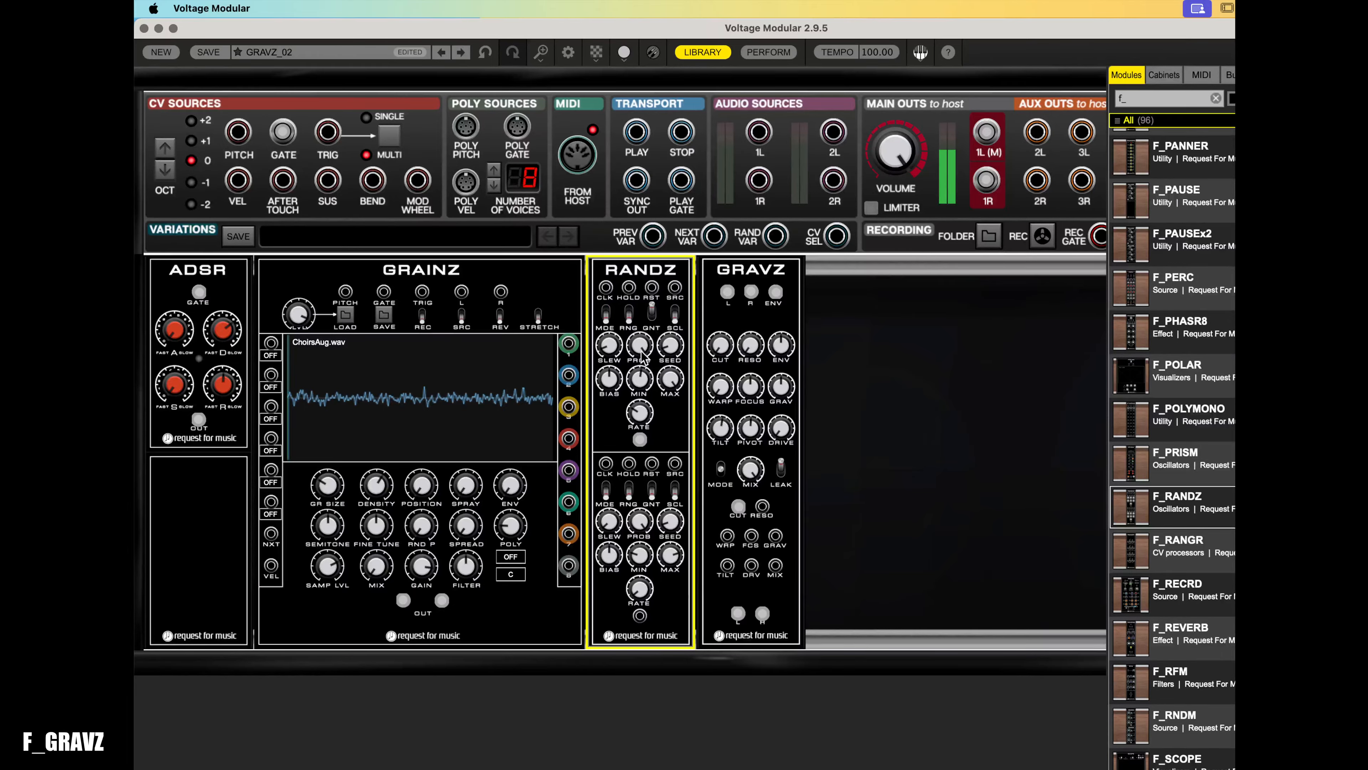
drag(668, 552, 666, 518)
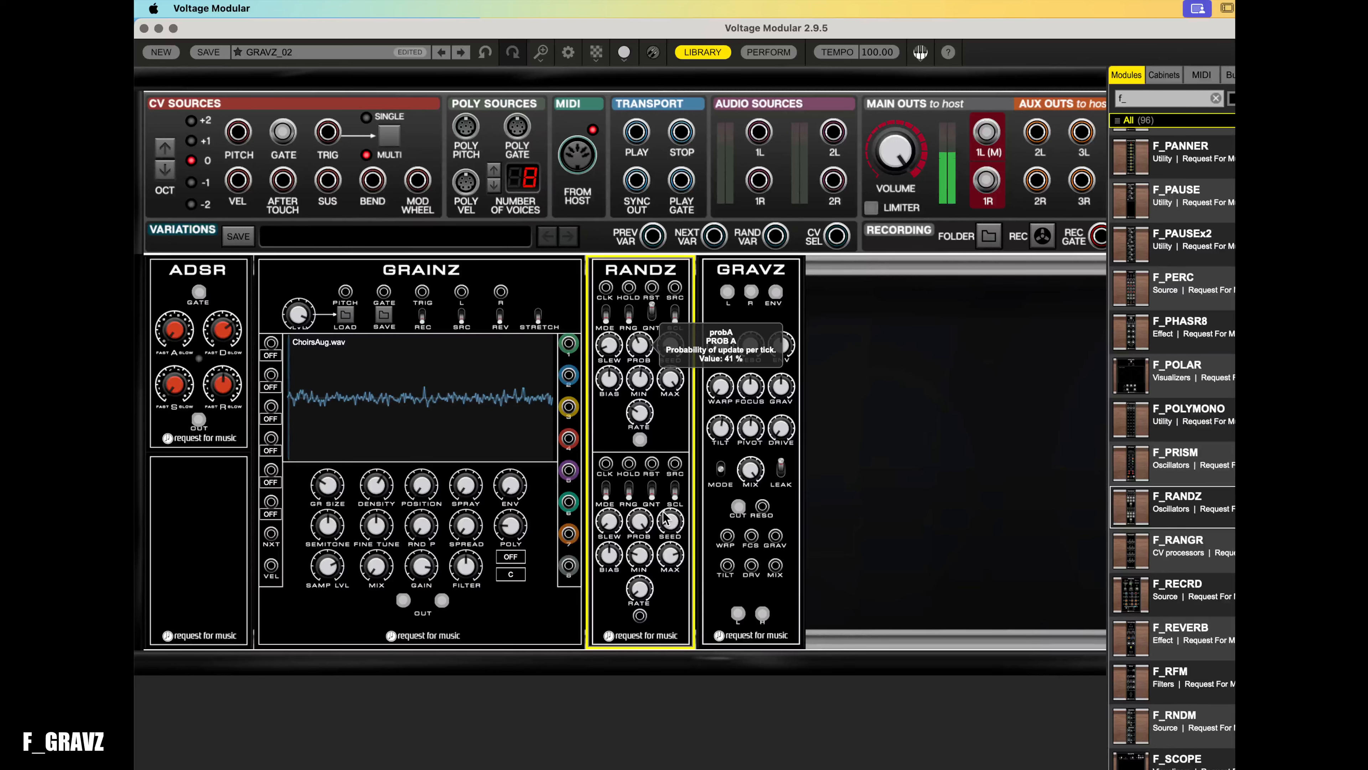
drag(666, 519, 666, 518)
- Turn the large GRAINZ top-left knob back down slightly
click(420, 568)
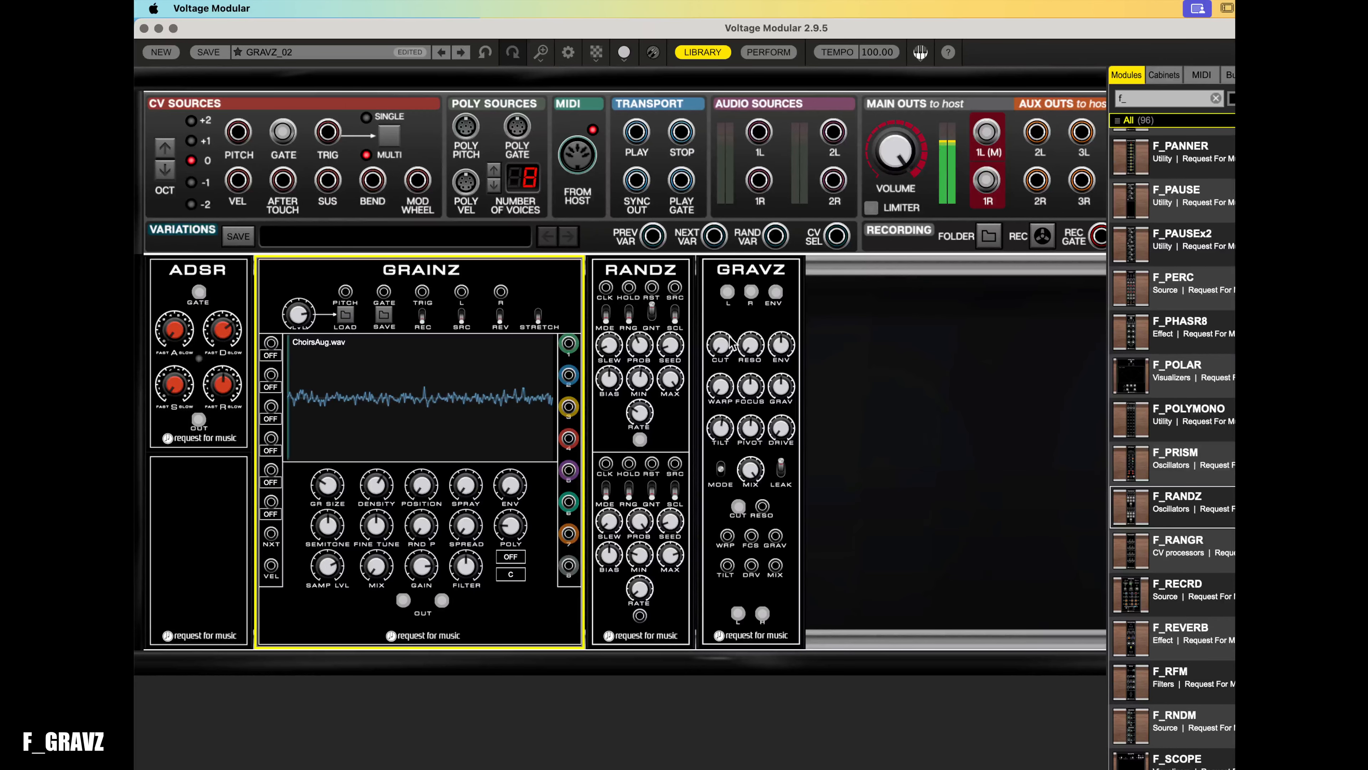
mouse_move(733, 344)
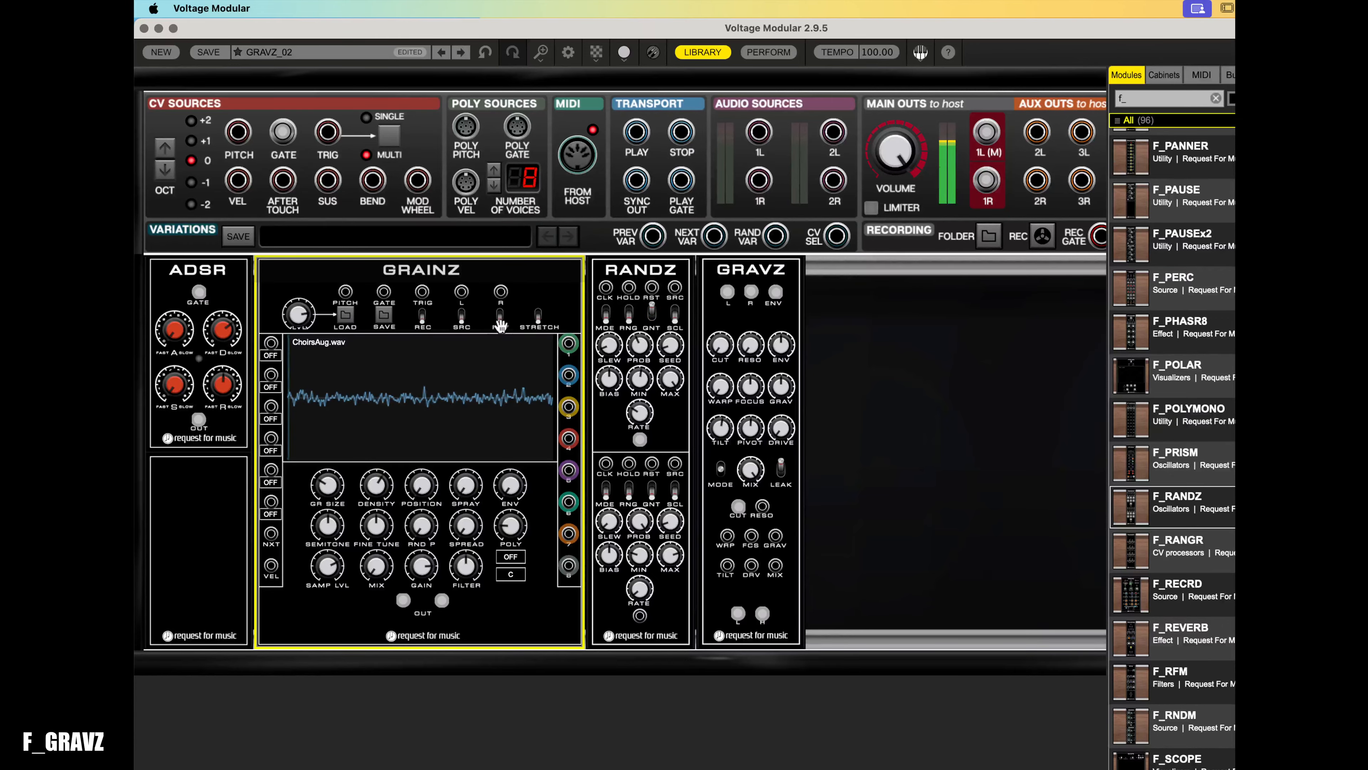
drag(308, 321, 309, 356)
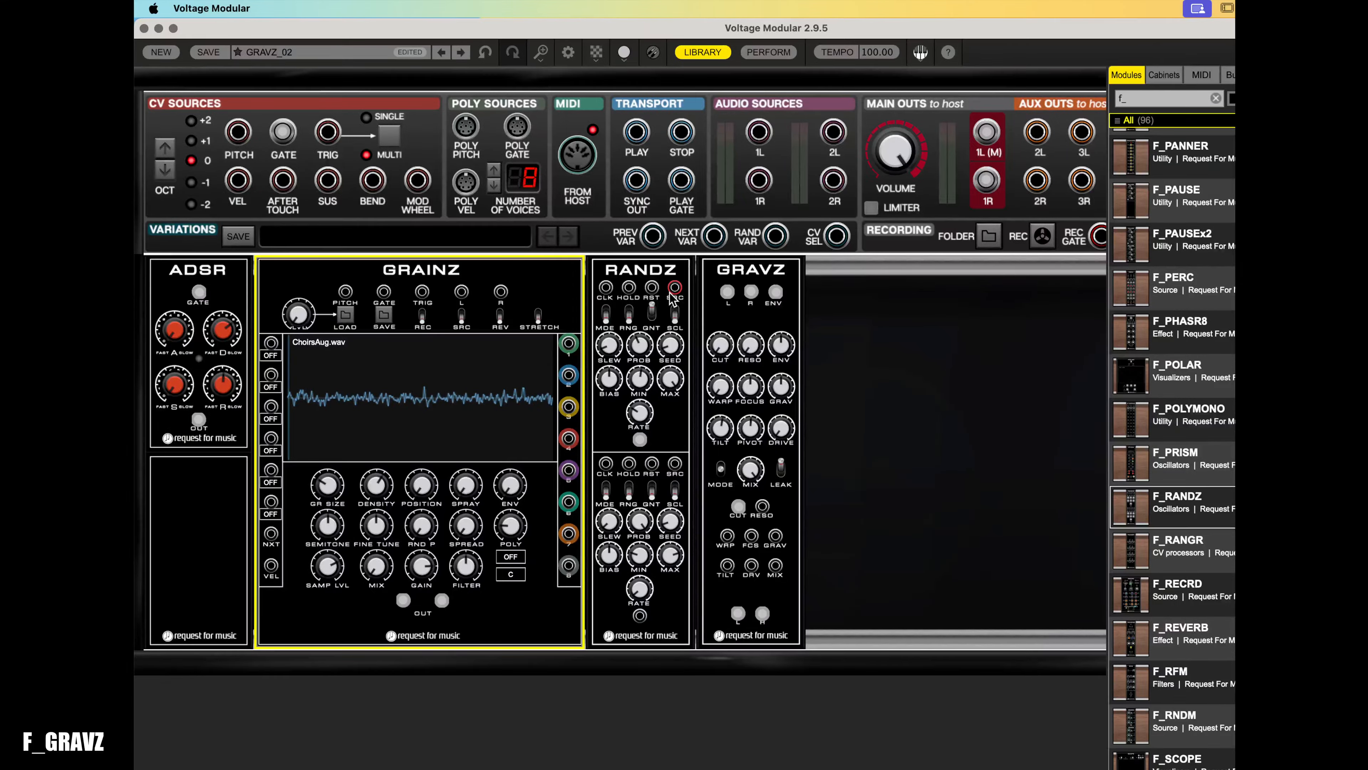
- Patch the RANDZ channel B output into the GRAVZ envelope input and adjust channel B's slew
drag(776, 292, 578, 157)
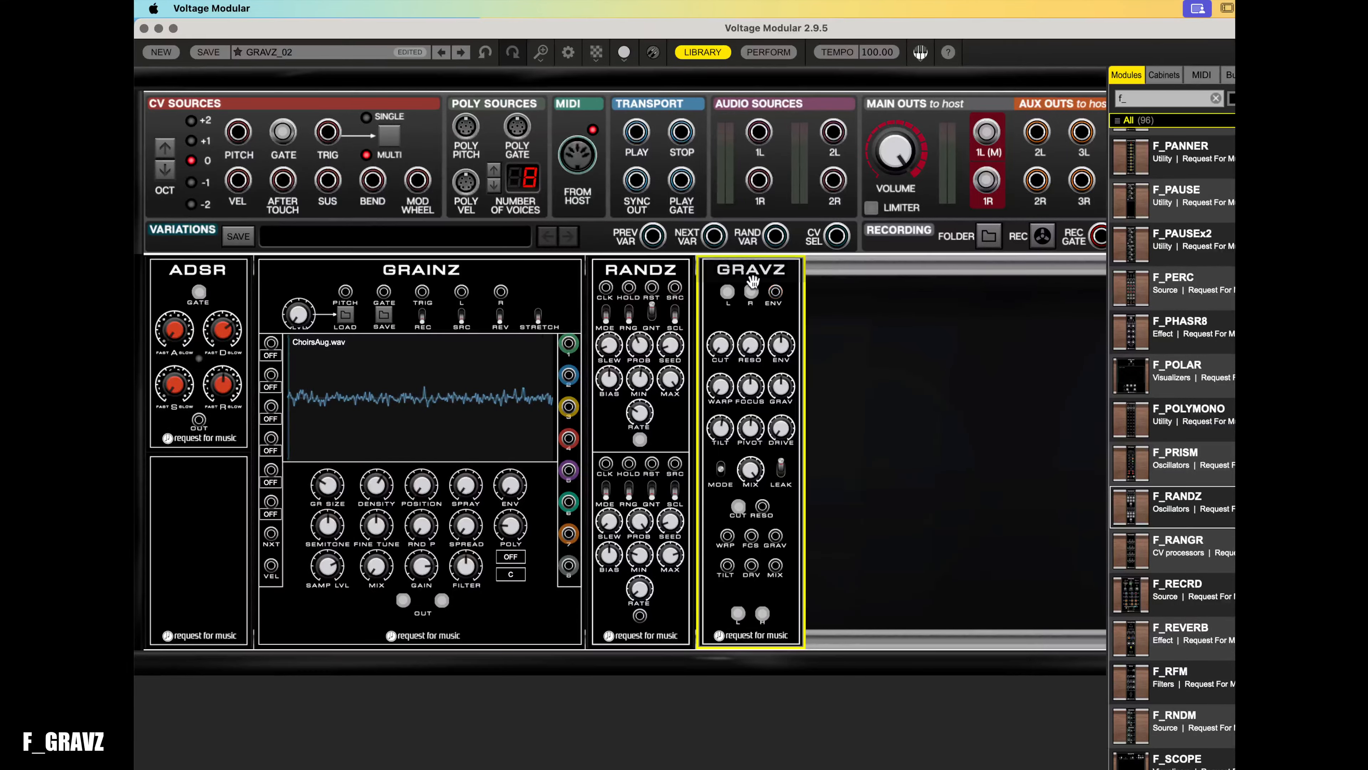
drag(776, 291, 640, 617)
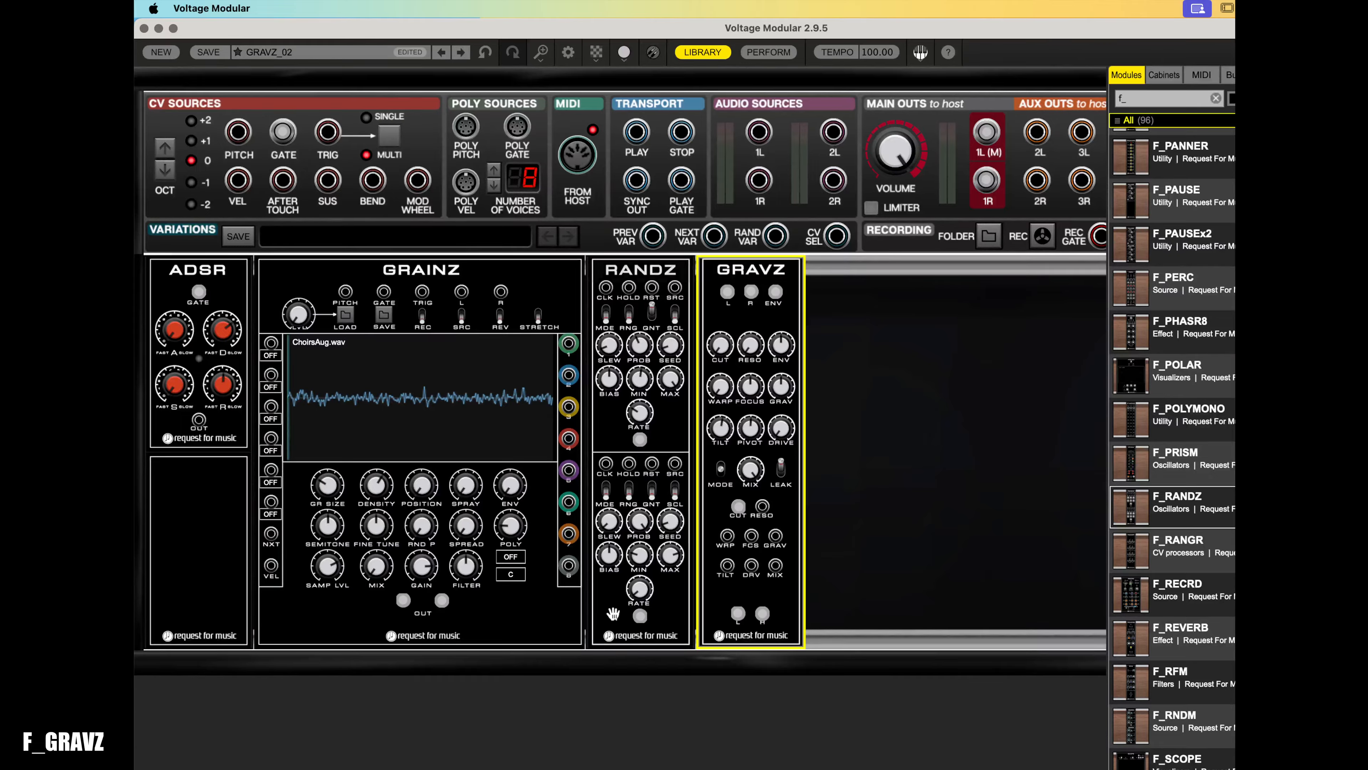
drag(603, 521, 626, 600)
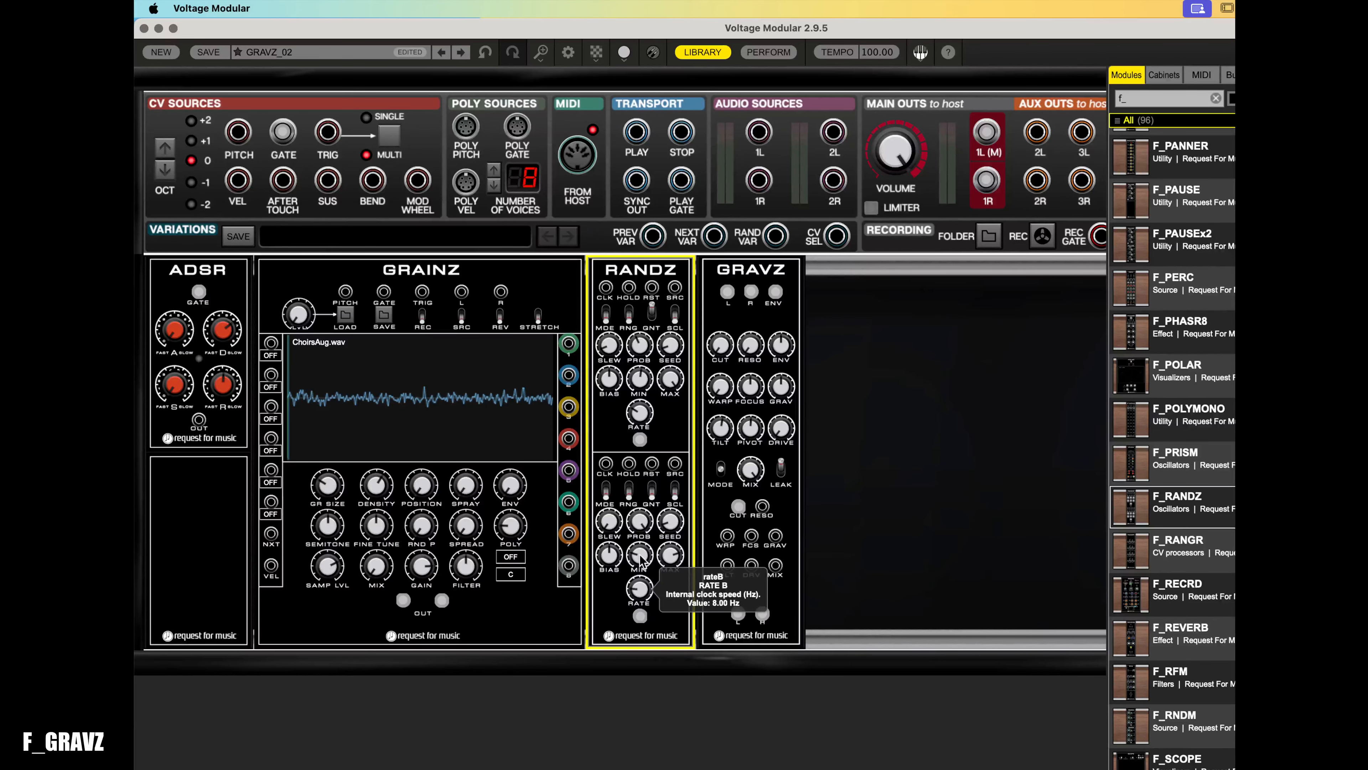
- Inspect the current settings of the GRAINZ, RANDZ and GRAVZ knobs
click(309, 321)
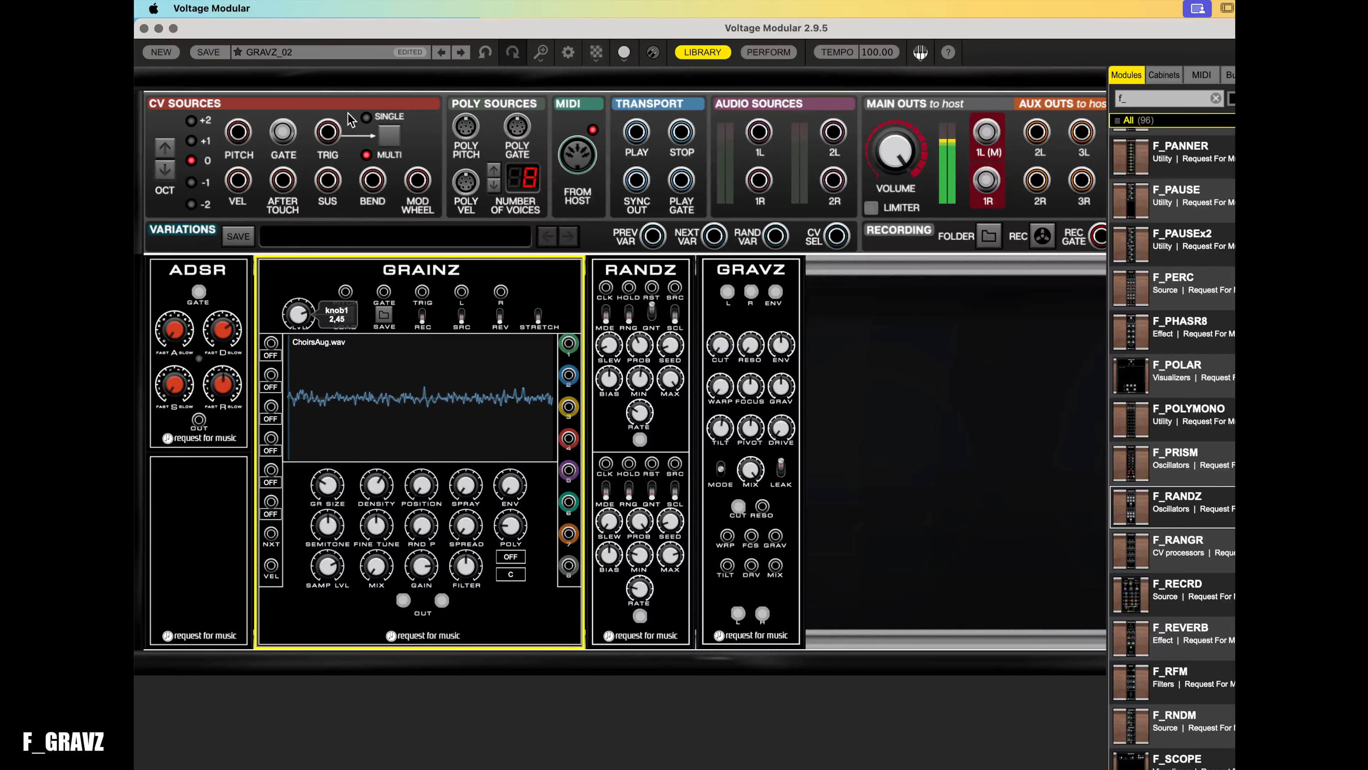
click(665, 347)
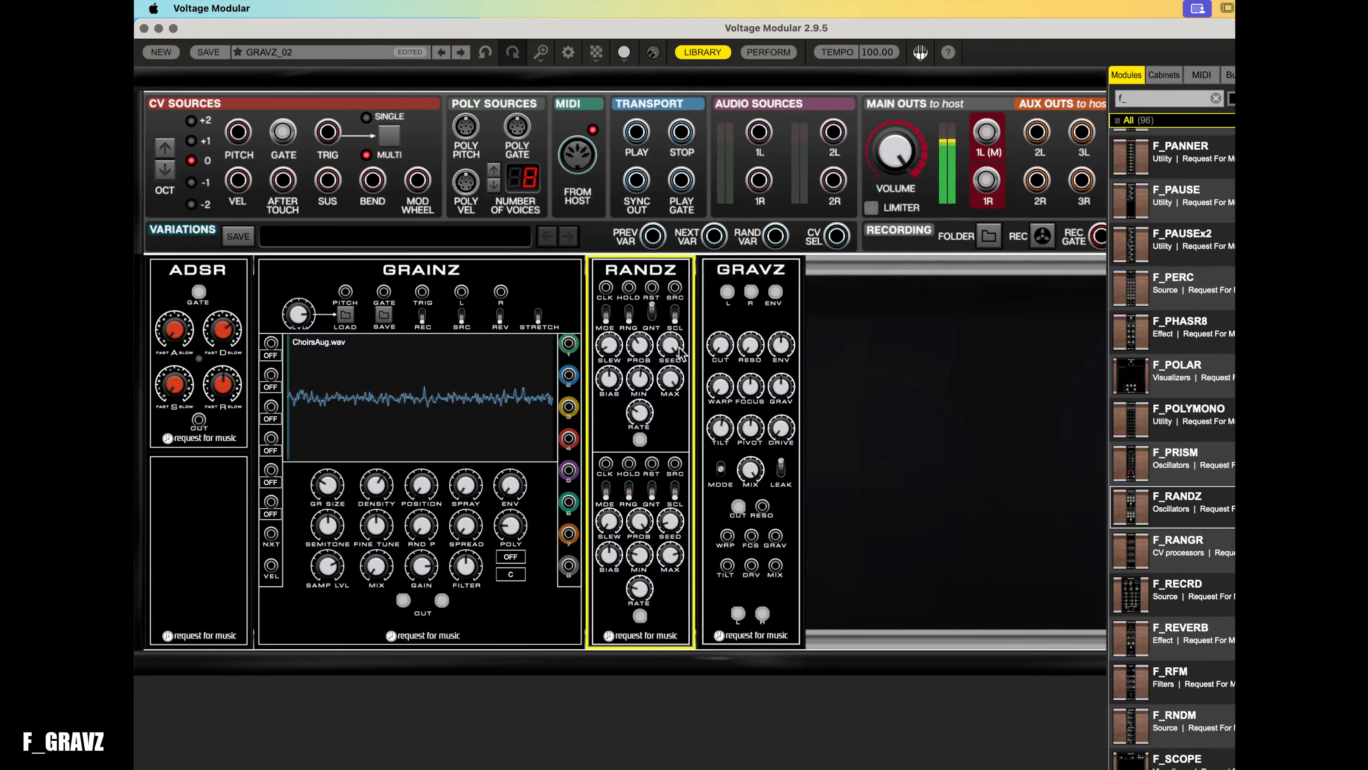
click(786, 350)
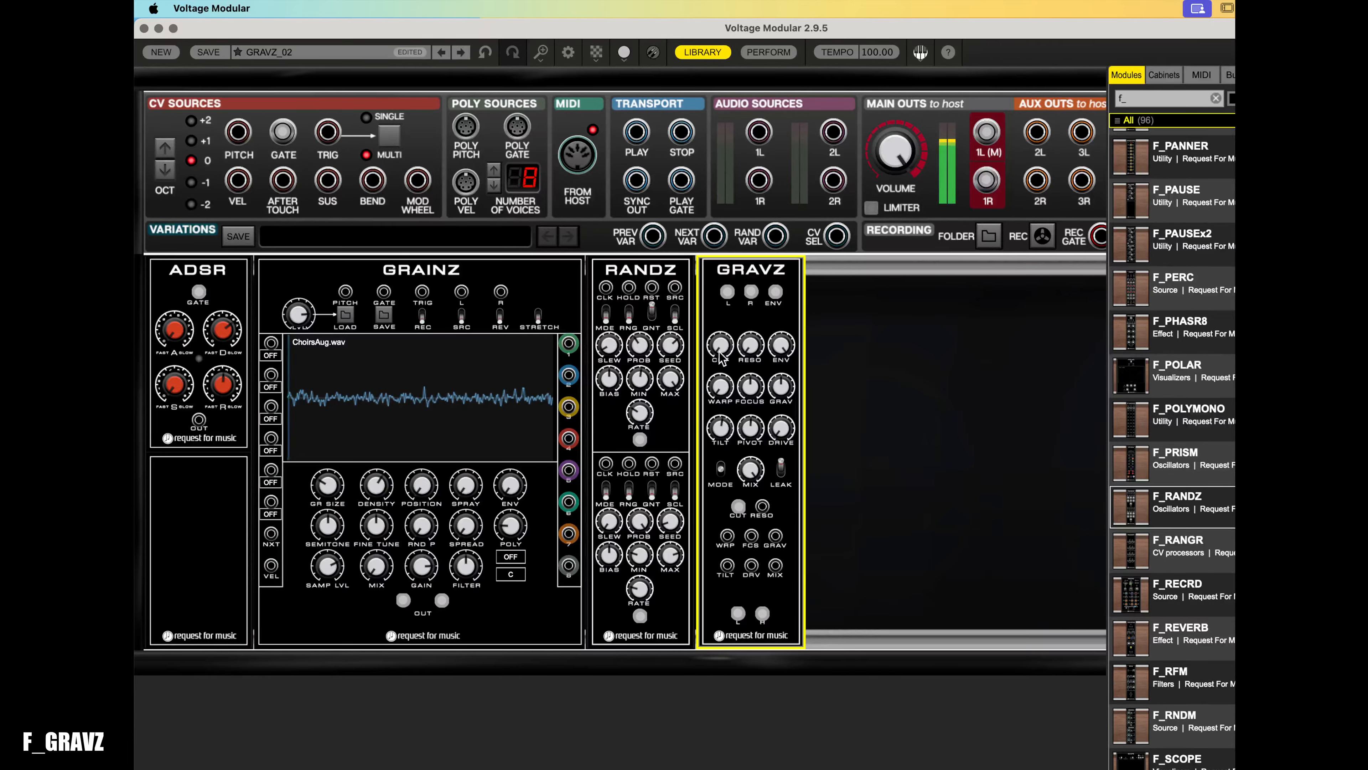
click(640, 578)
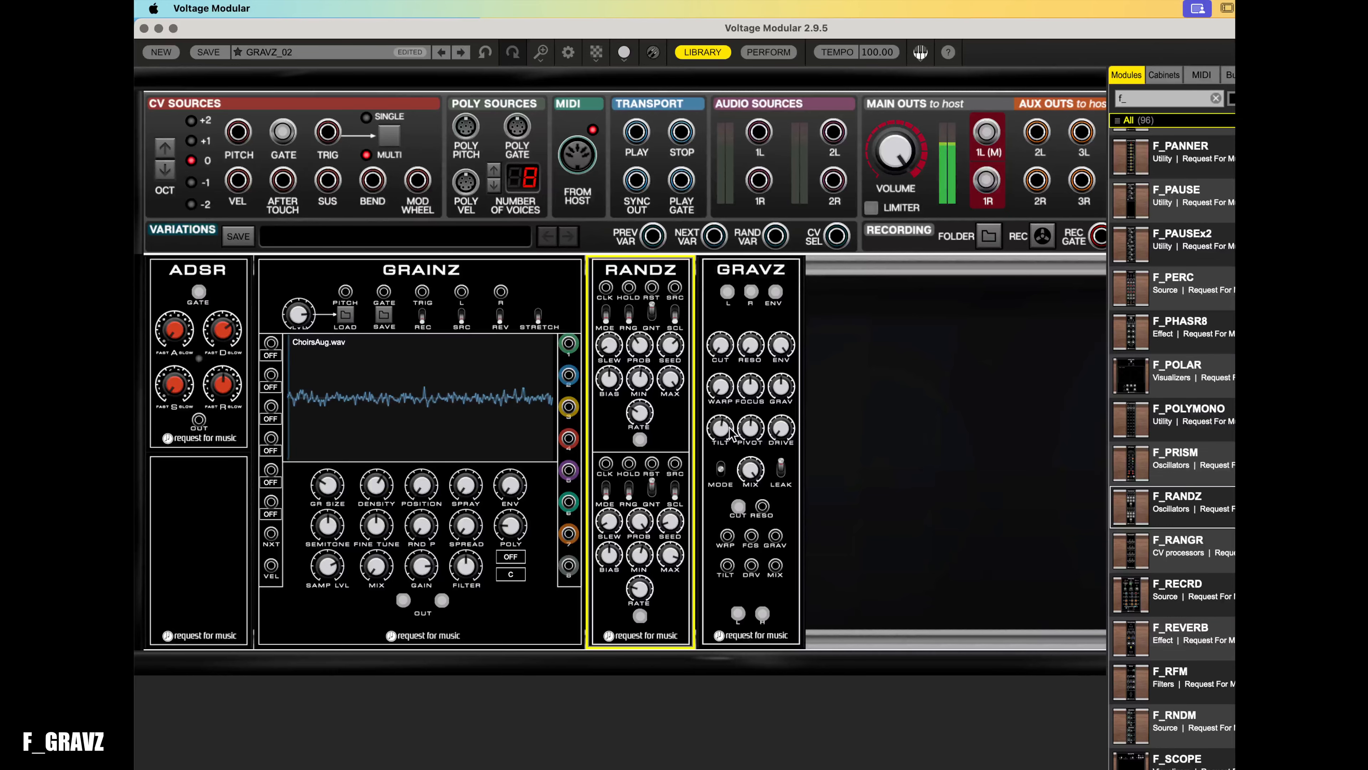
click(732, 415)
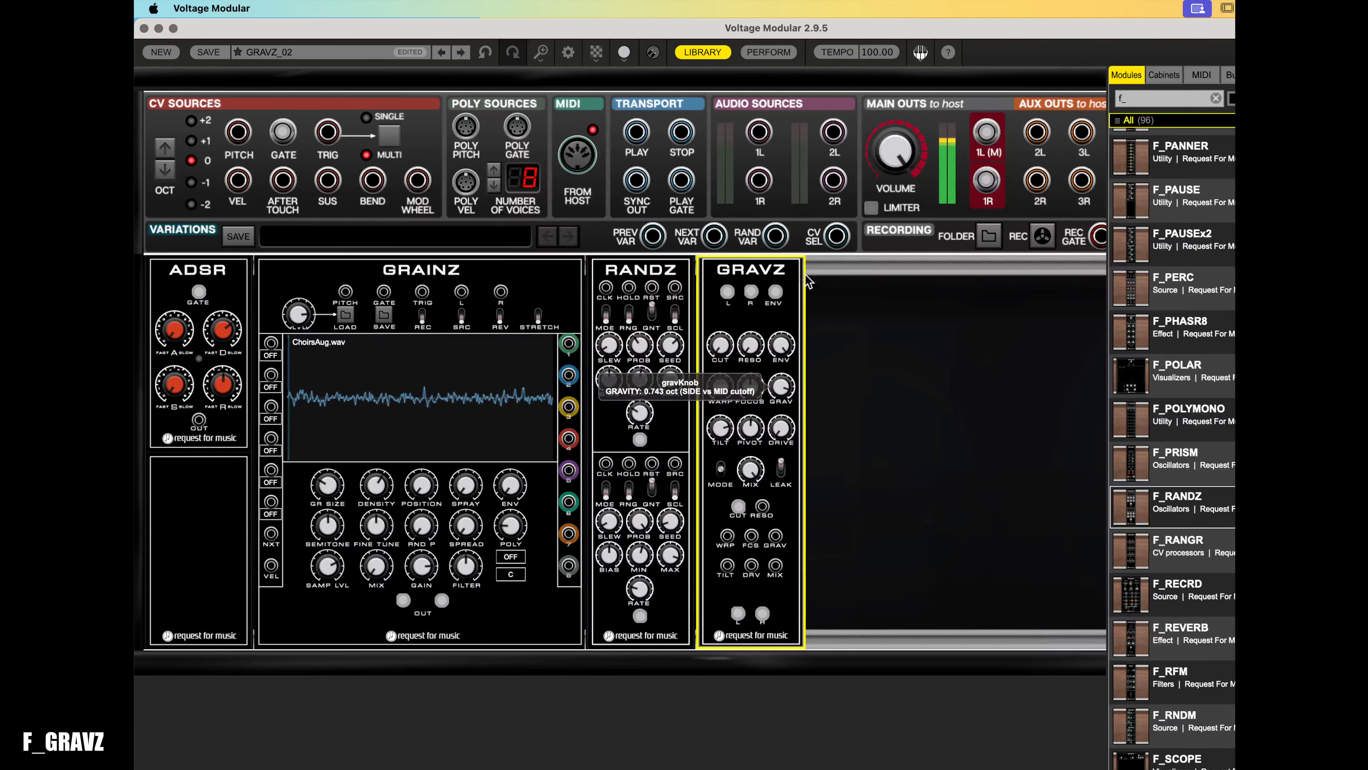
- Turn the GRAVZ grav knob down a little
click(203, 332)
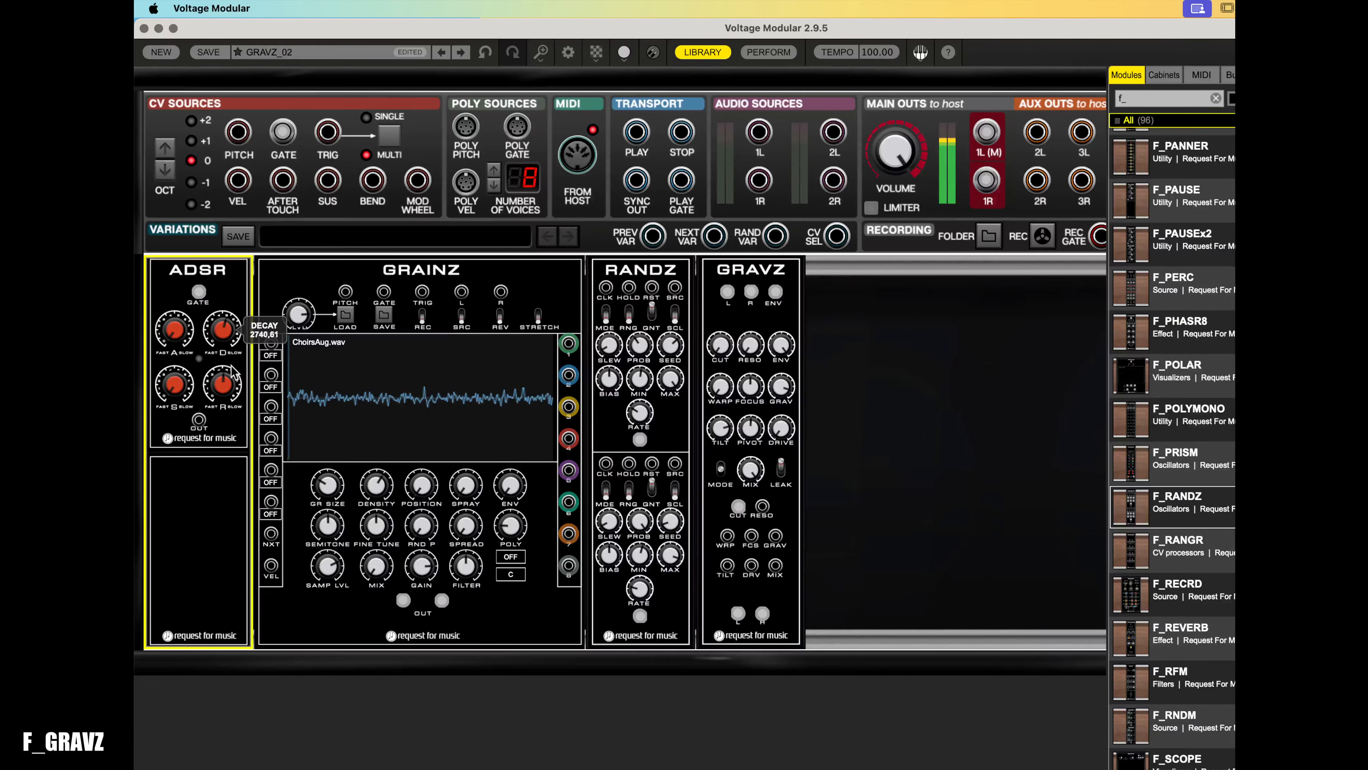
click(301, 372)
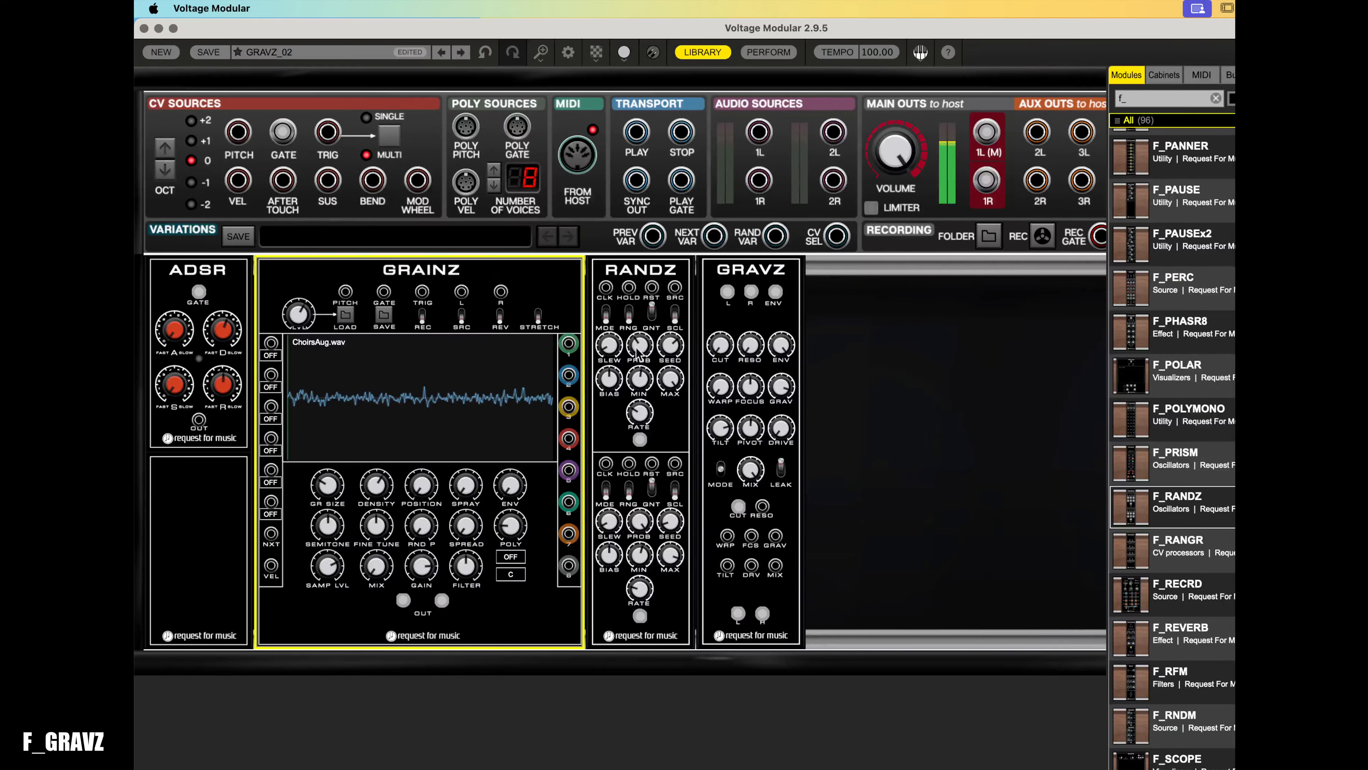
click(721, 397)
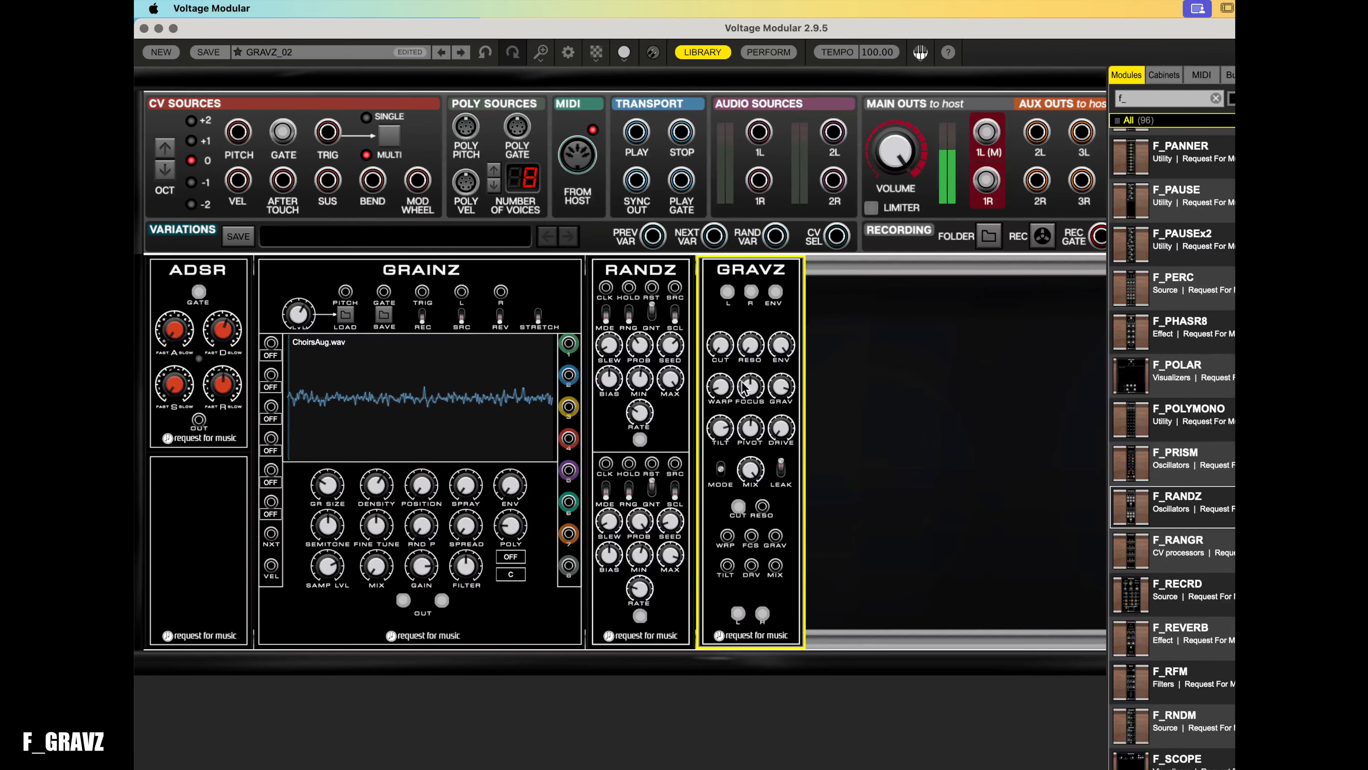
drag(780, 386, 723, 408)
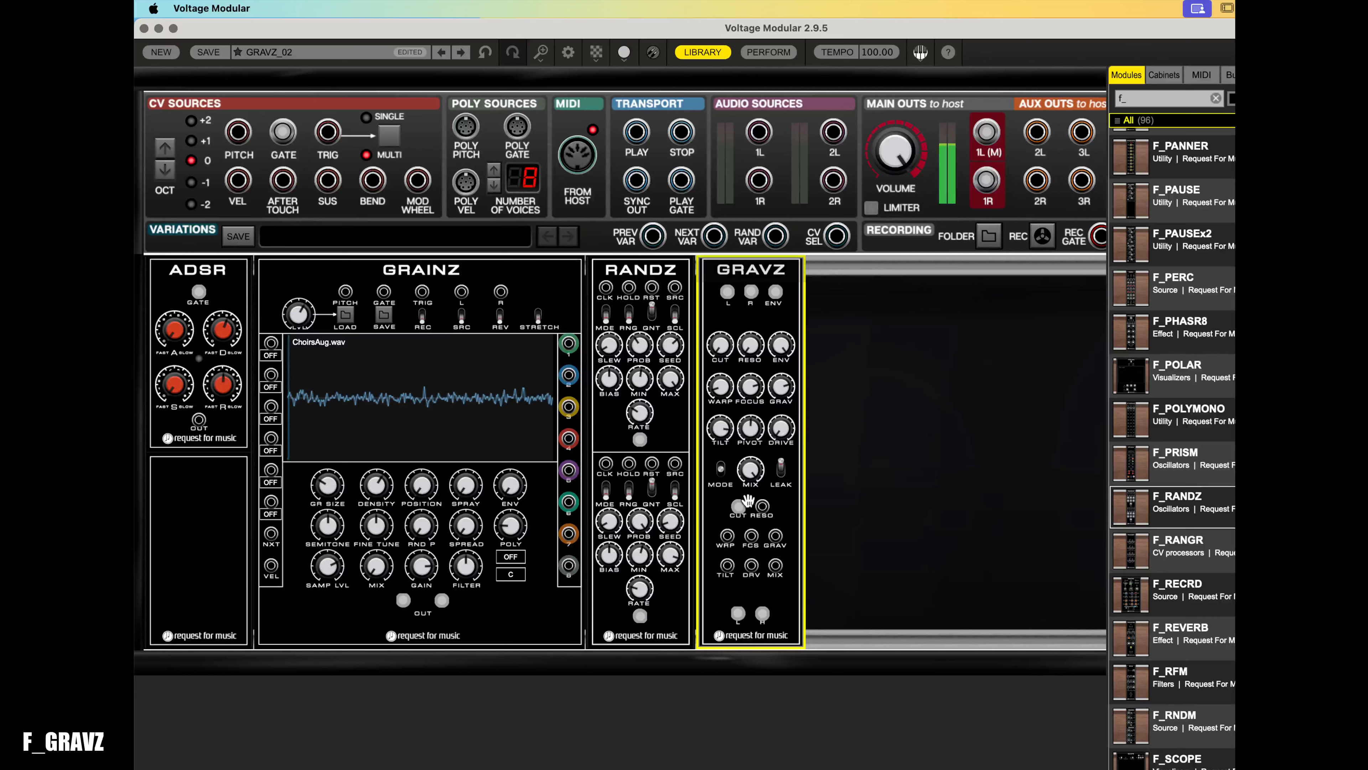
- Patch the RANDZ channel A output into the GRAVZ tilt input
drag(640, 439, 728, 561)
click(640, 423)
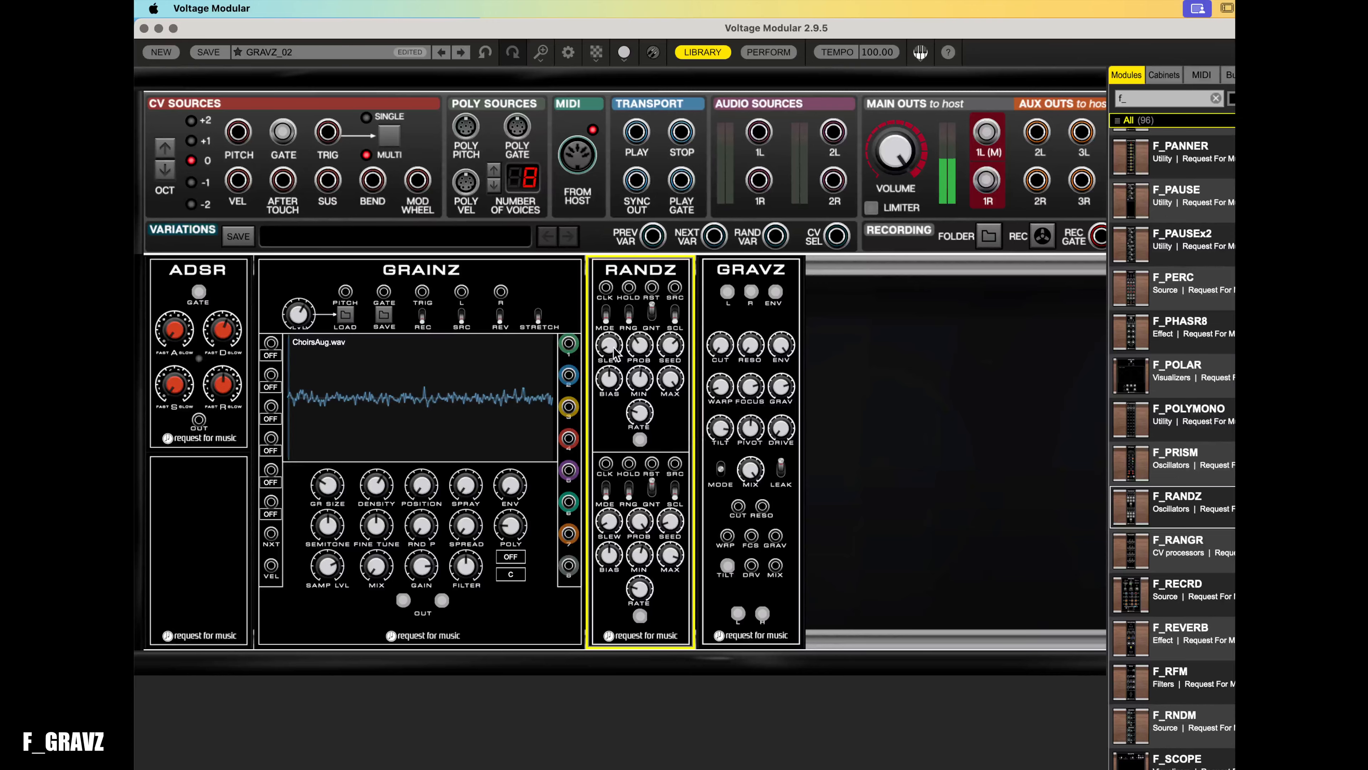
click(720, 429)
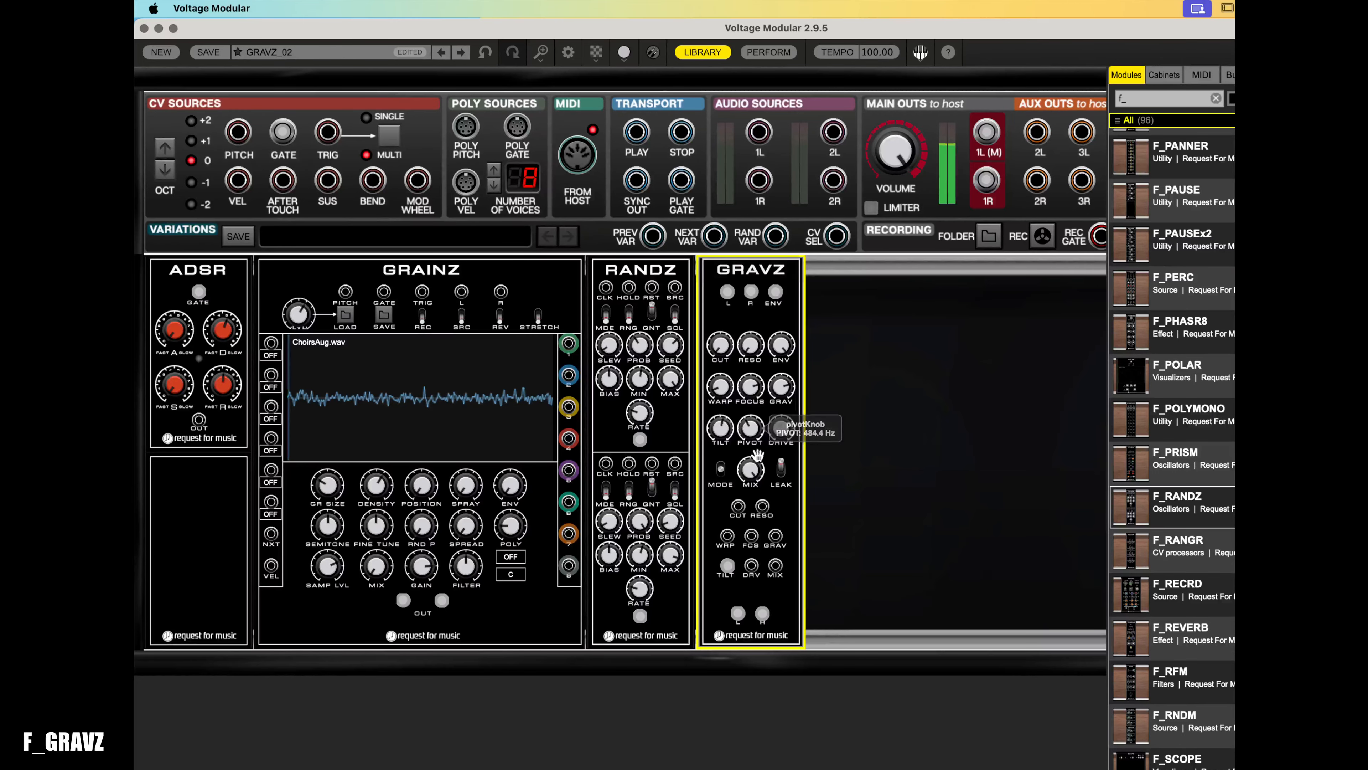
- Turn the GRAVZ focus knob well down and flip the filter mode switch
drag(750, 386, 761, 473)
click(724, 477)
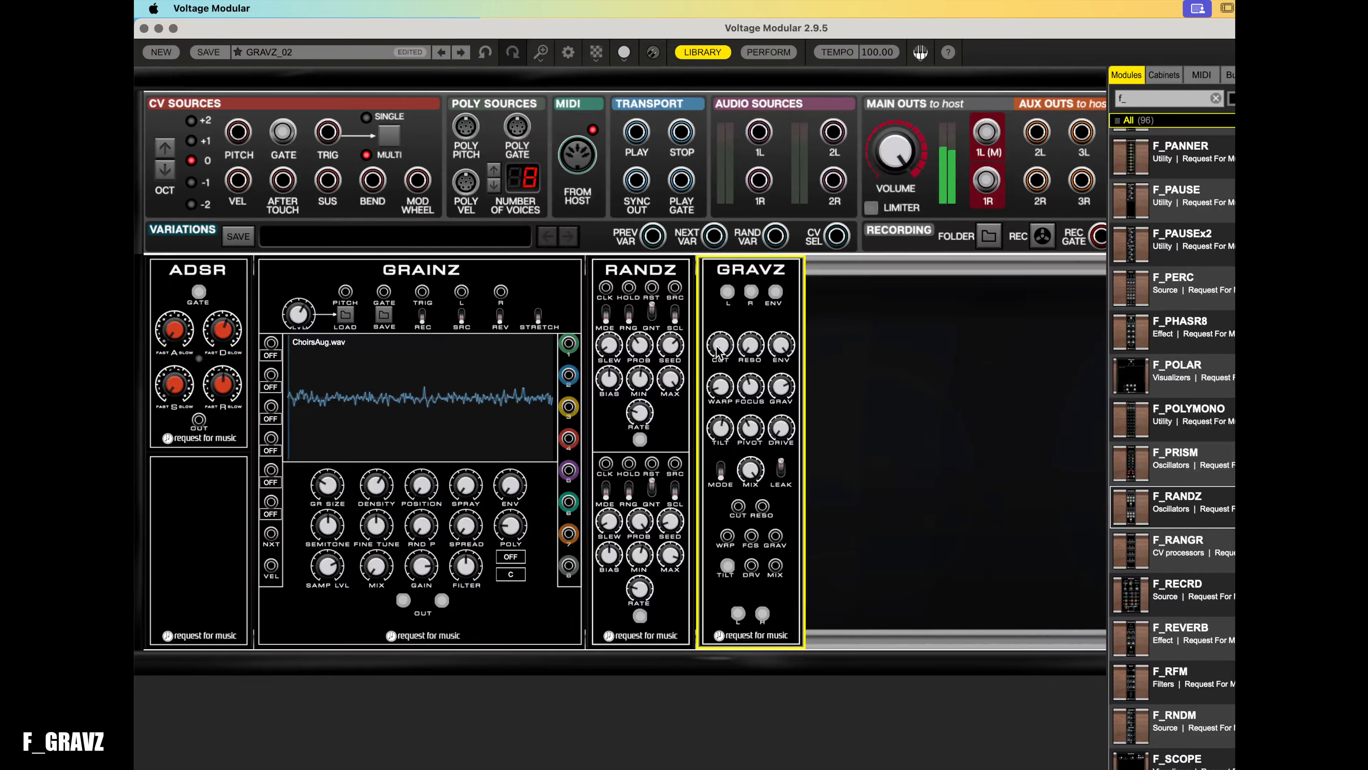
drag(720, 267, 716, 256)
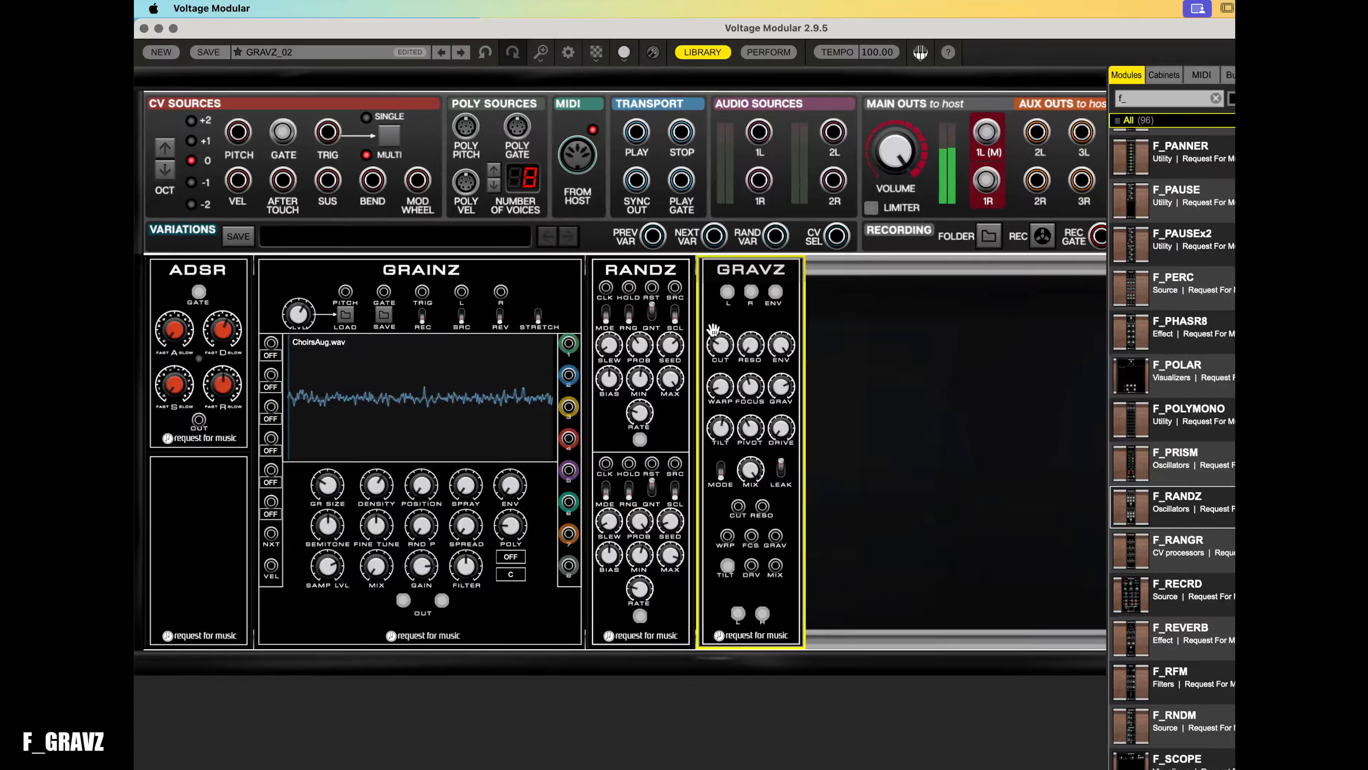
- Raise the GRAVZ cutoff knob slightly
drag(726, 350, 723, 326)
click(301, 314)
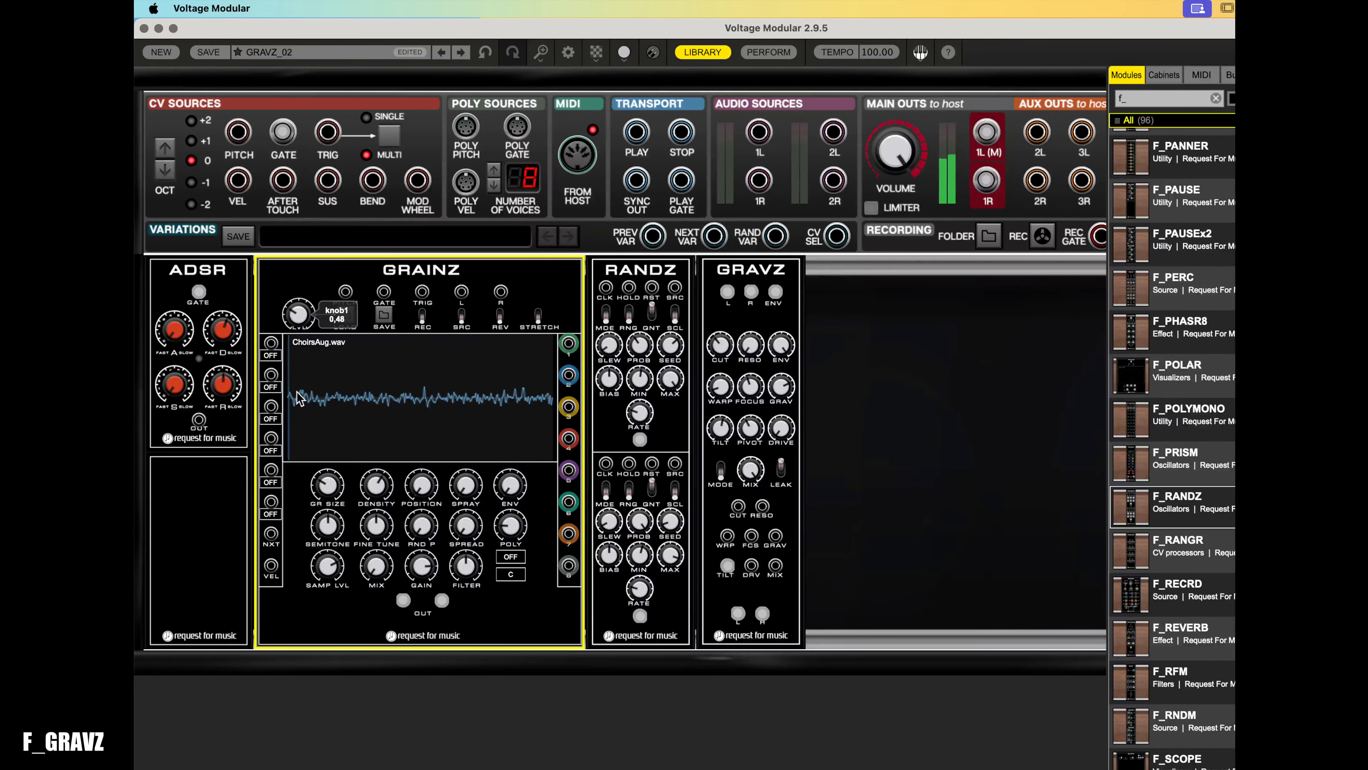
drag(300, 398, 303, 441)
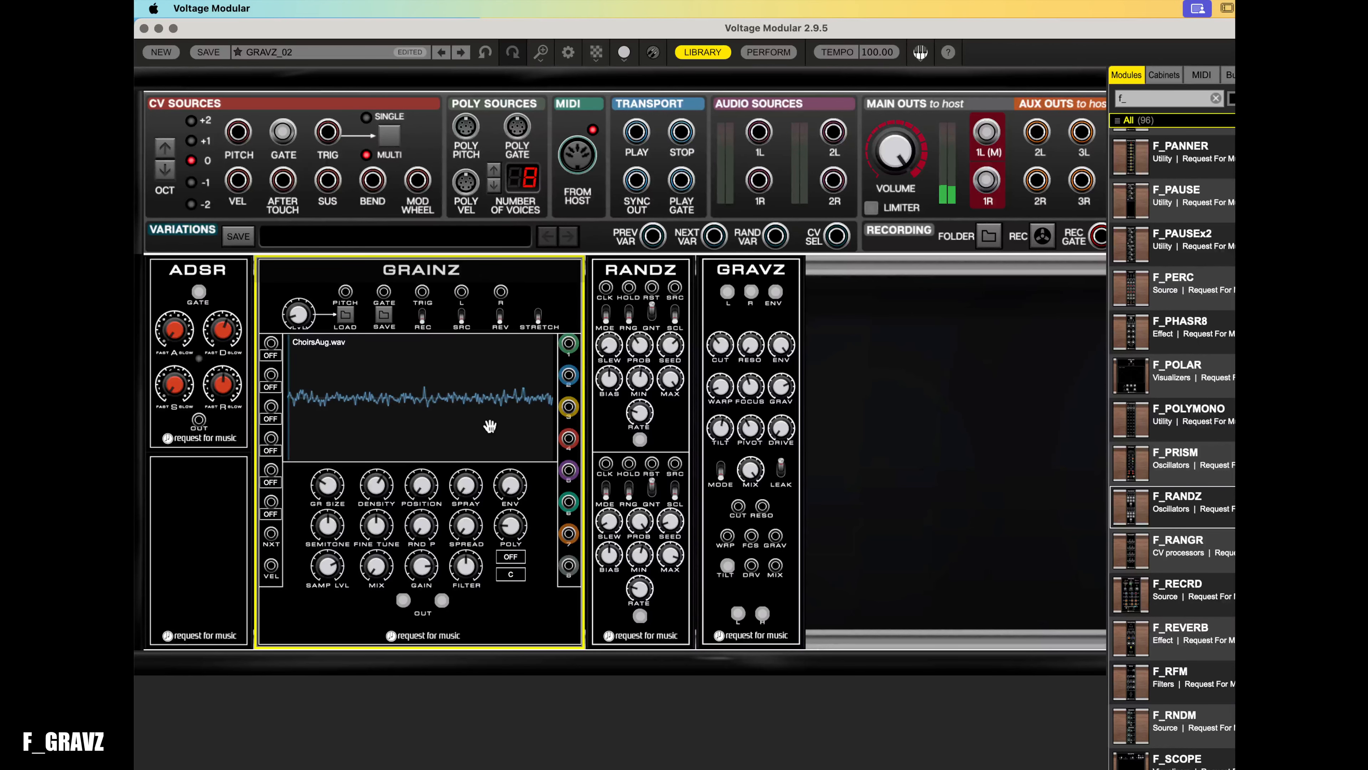
click(761, 481)
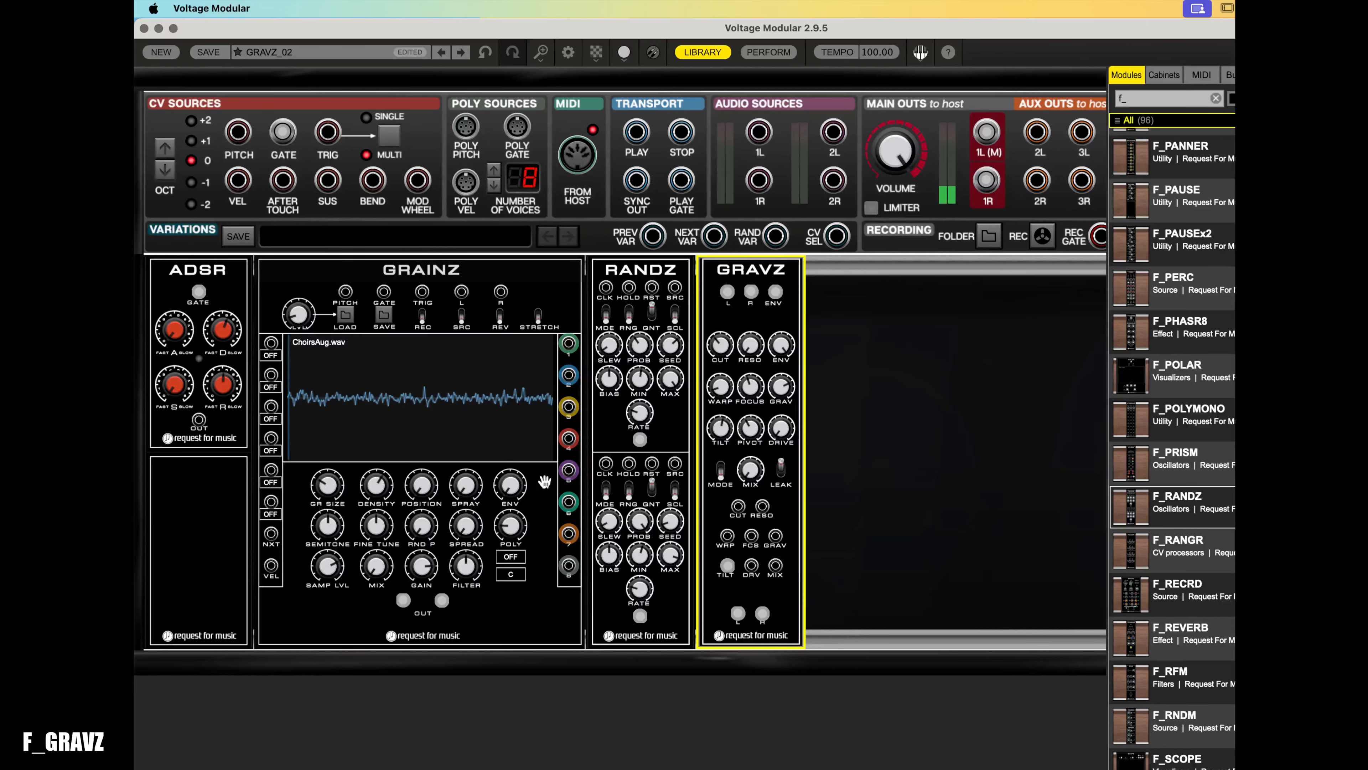
- Turn the large GRAINZ top-left knob up to about 2.05
drag(306, 319, 320, 223)
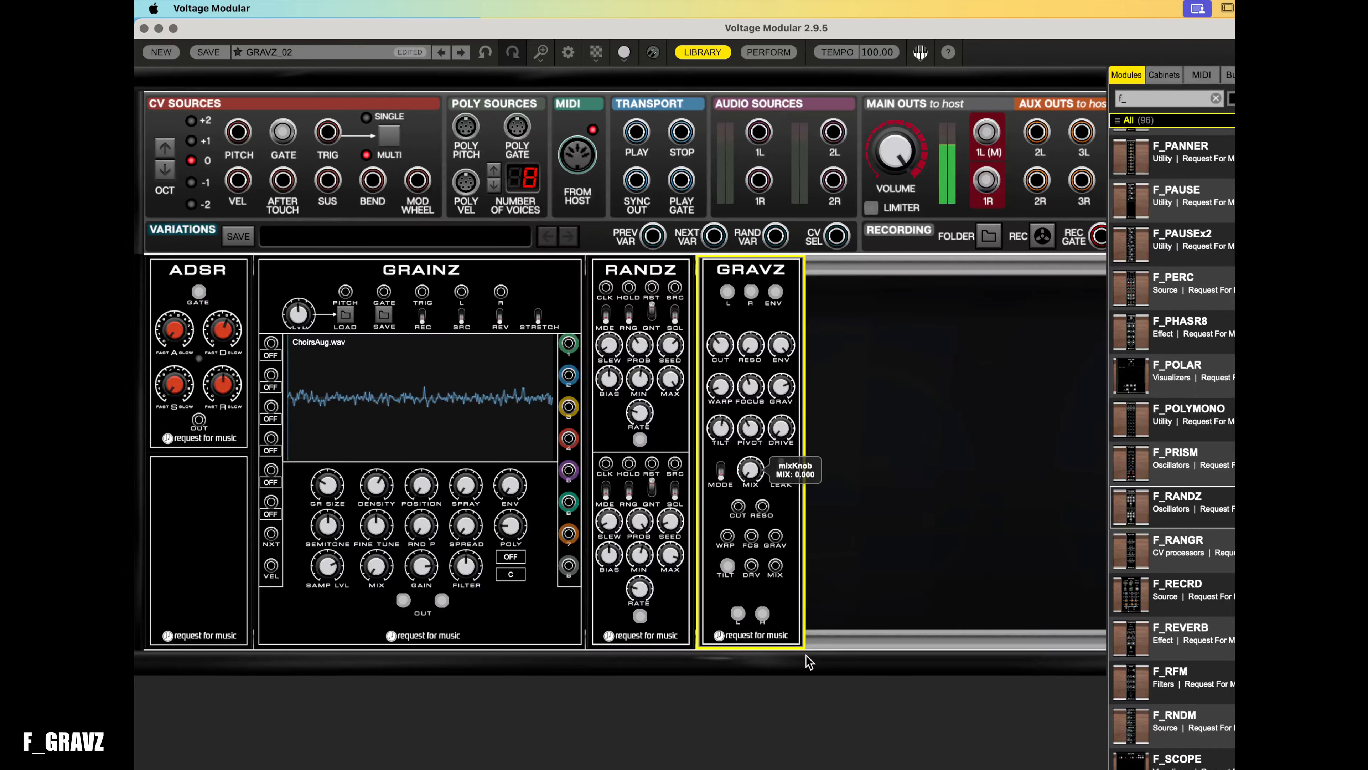
click(306, 339)
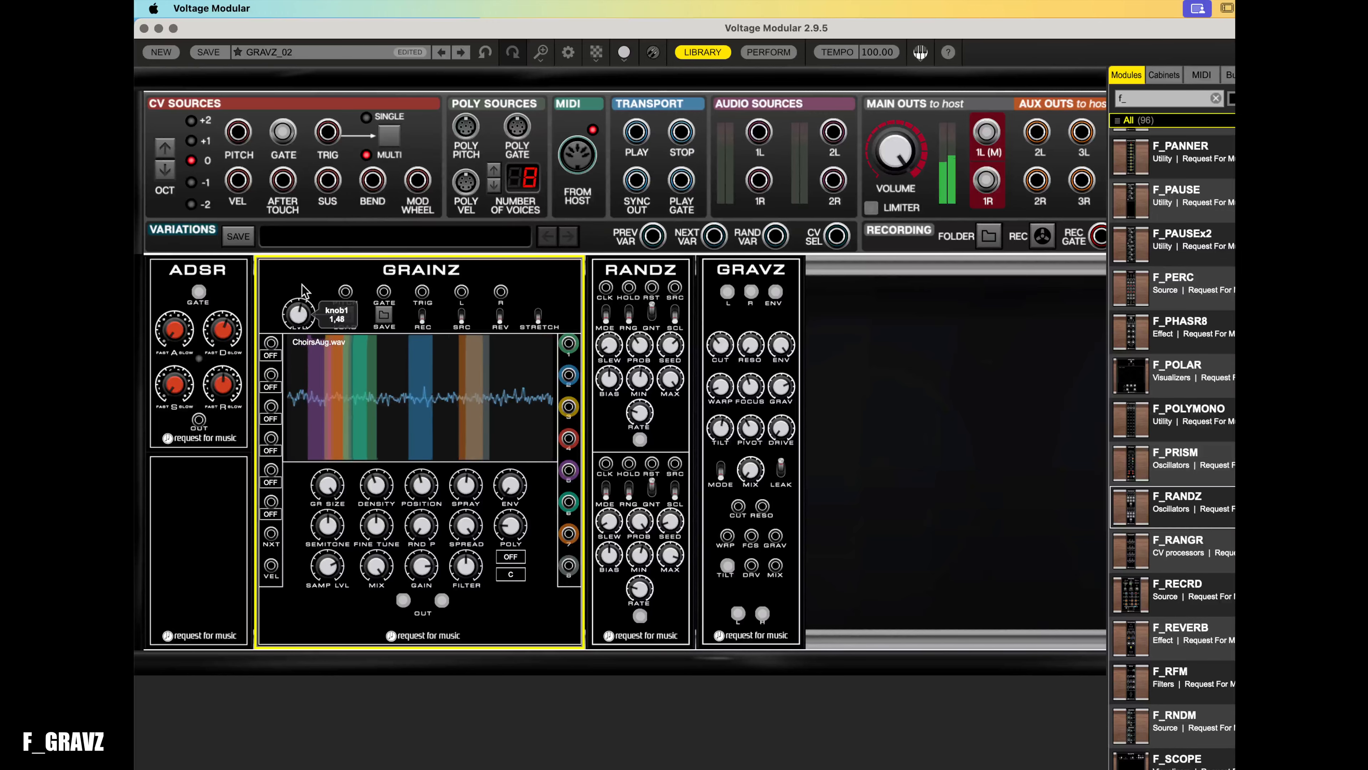
drag(303, 291, 309, 271)
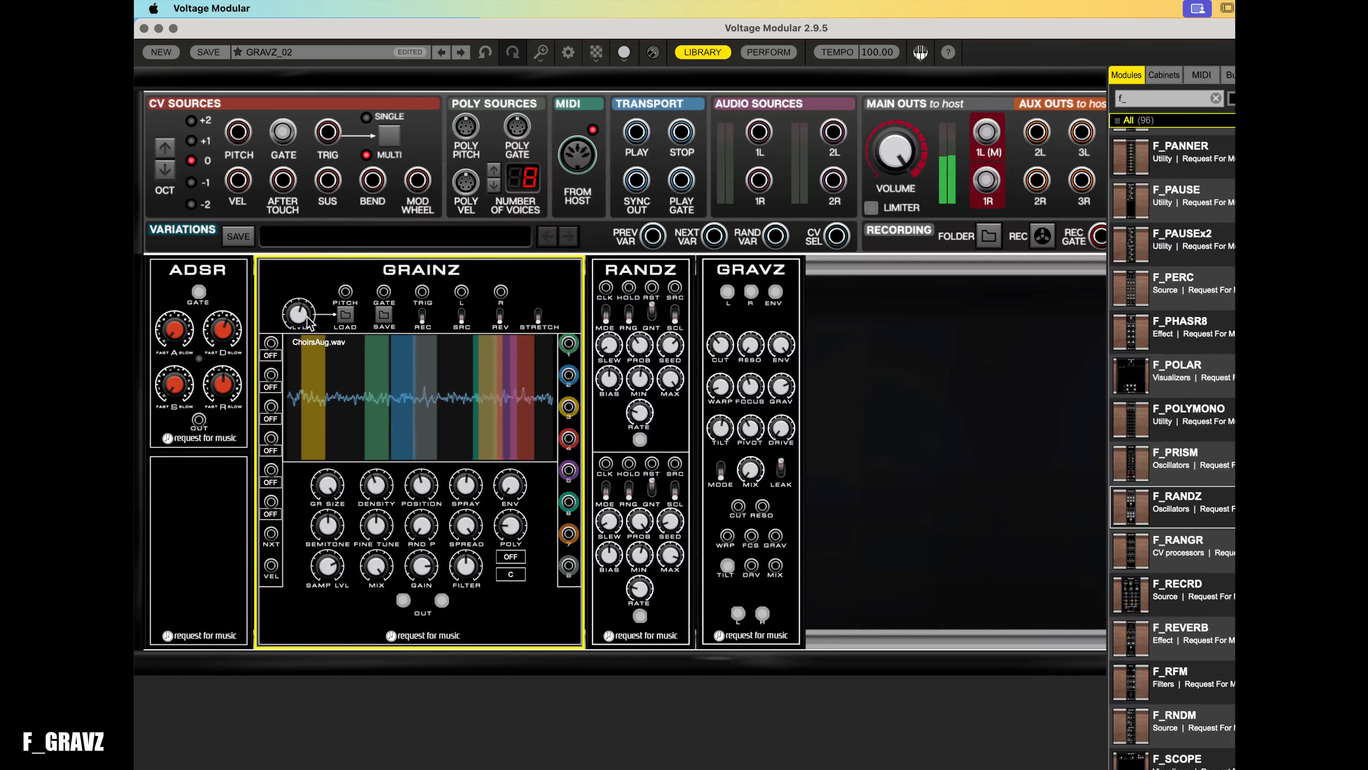
click(750, 469)
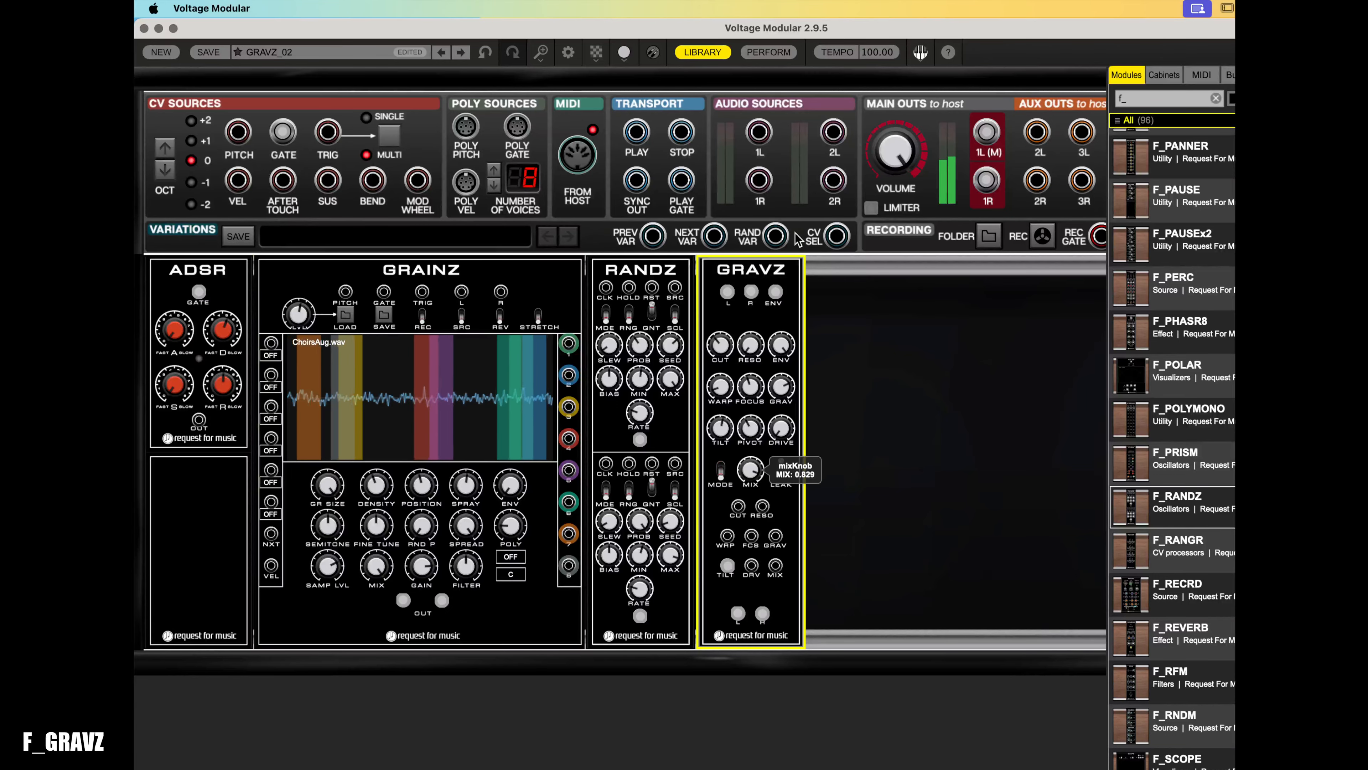
click(305, 311)
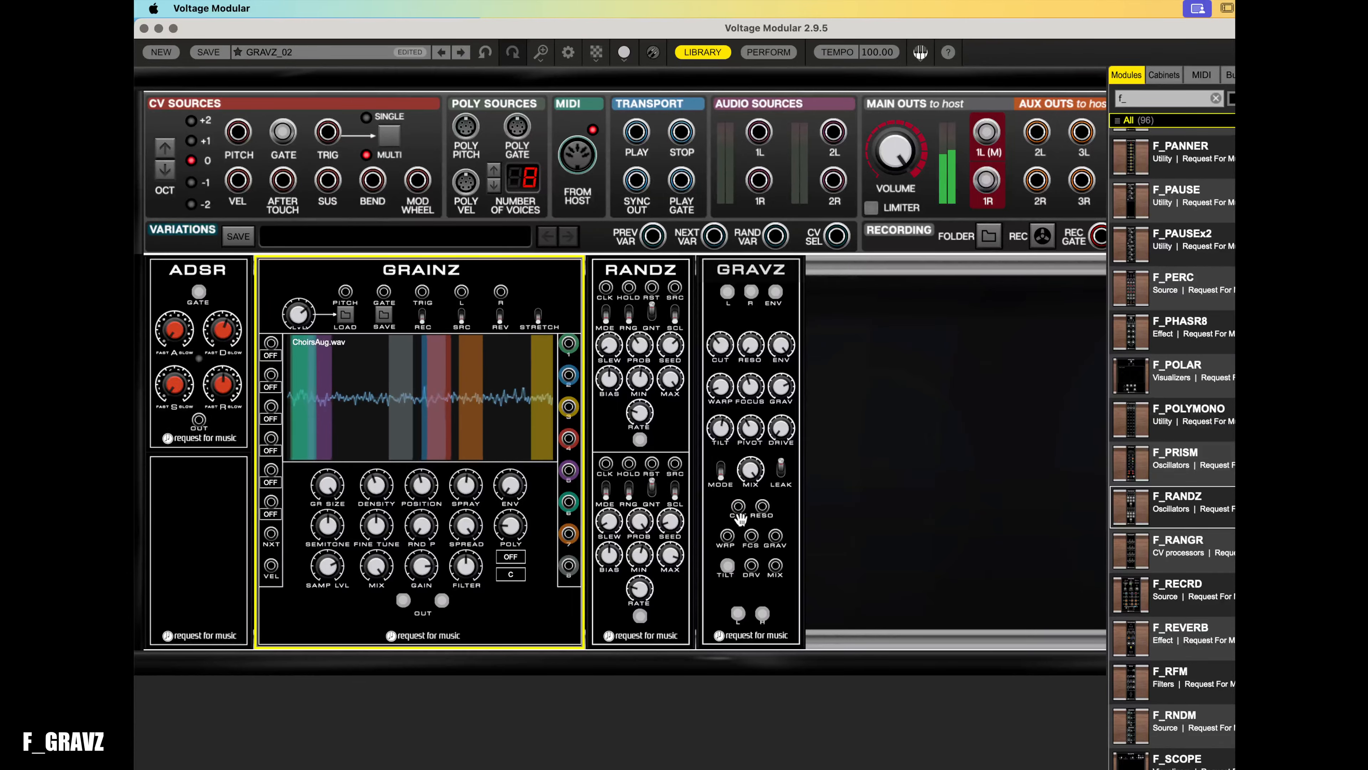
click(750, 344)
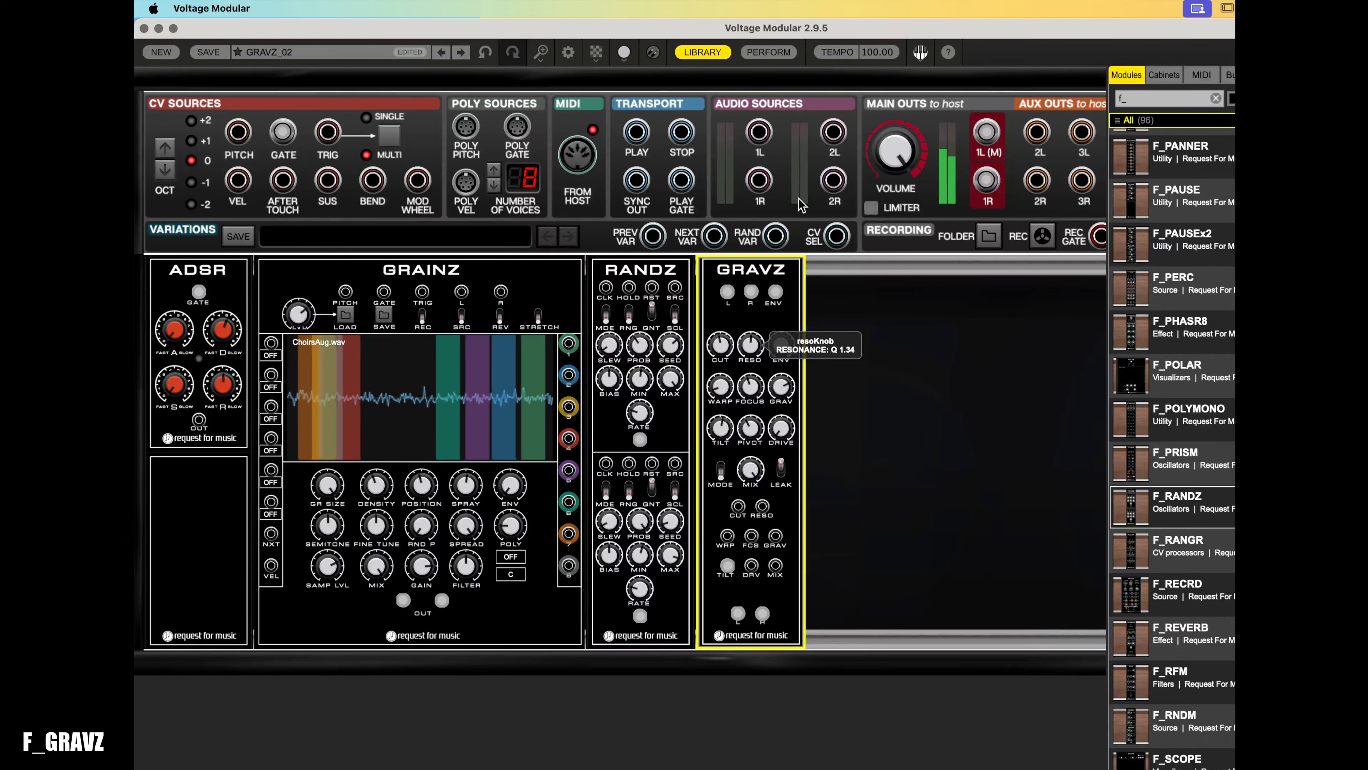
click(302, 326)
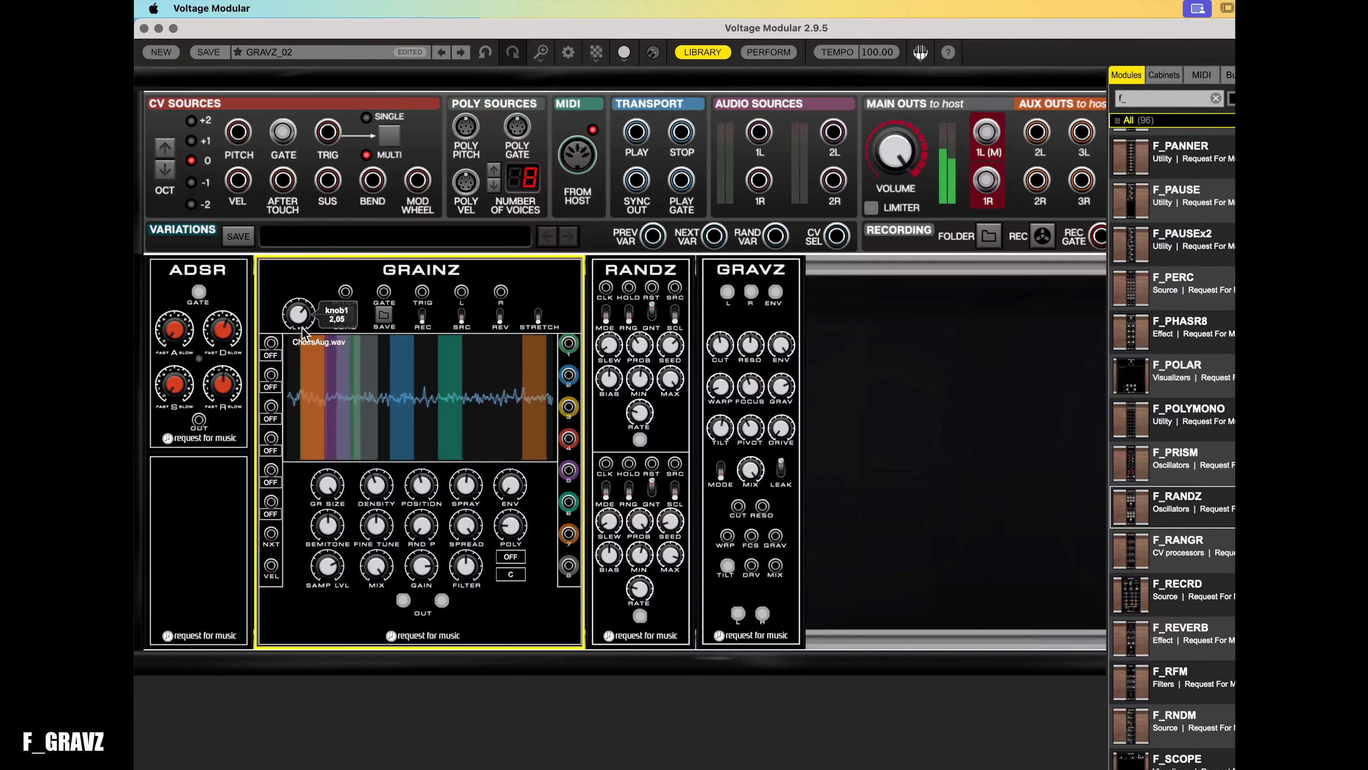
- Turn the GRAVZ mix knob fully down to 0
drag(755, 475, 756, 539)
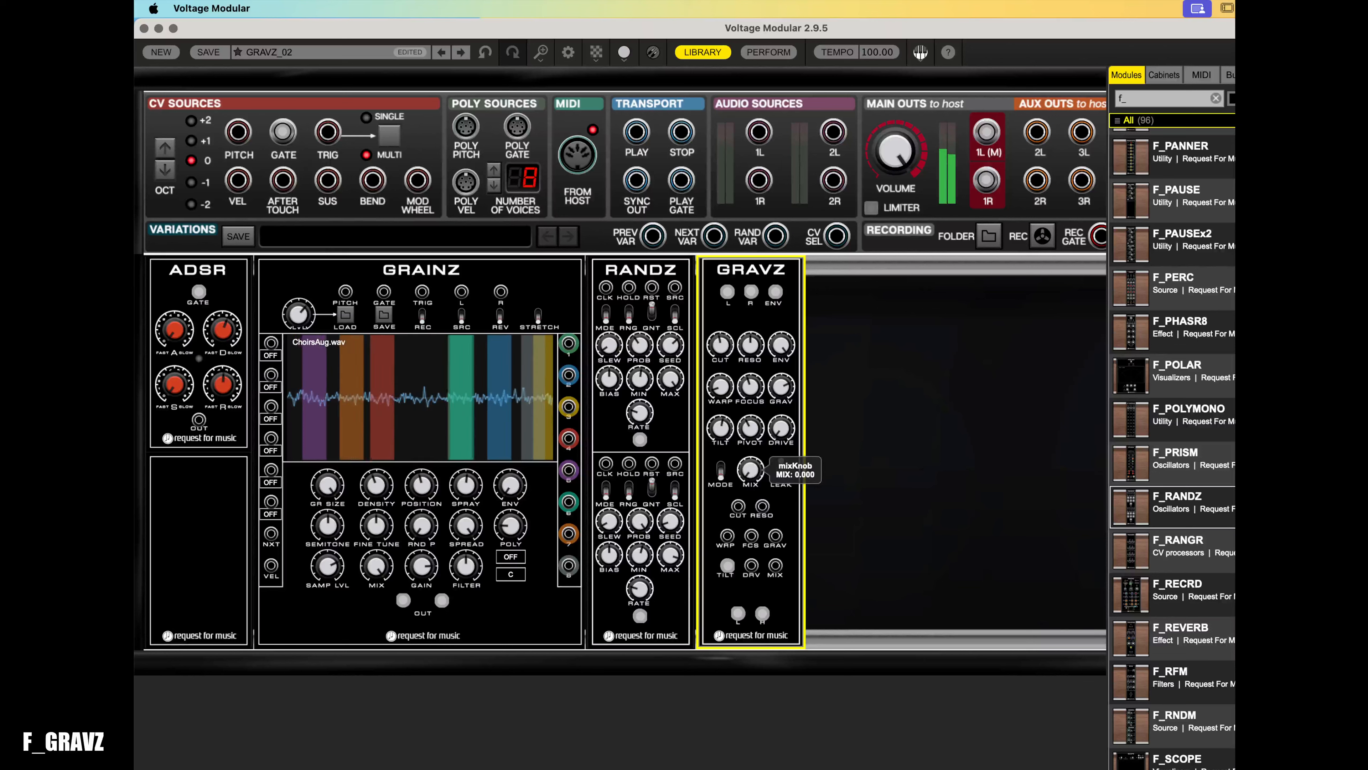
click(314, 401)
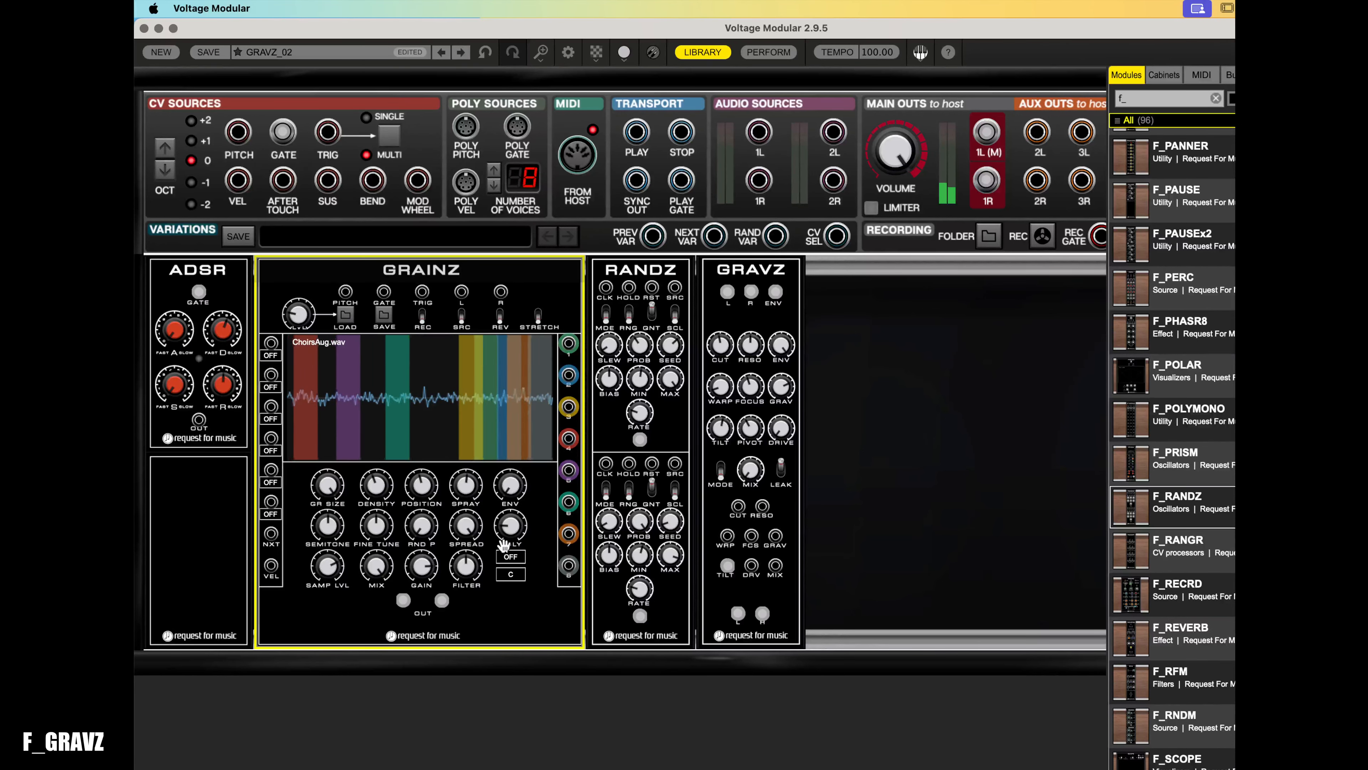
- Raise the GRAINZ RND P random pitch knob
mouse_move(423, 528)
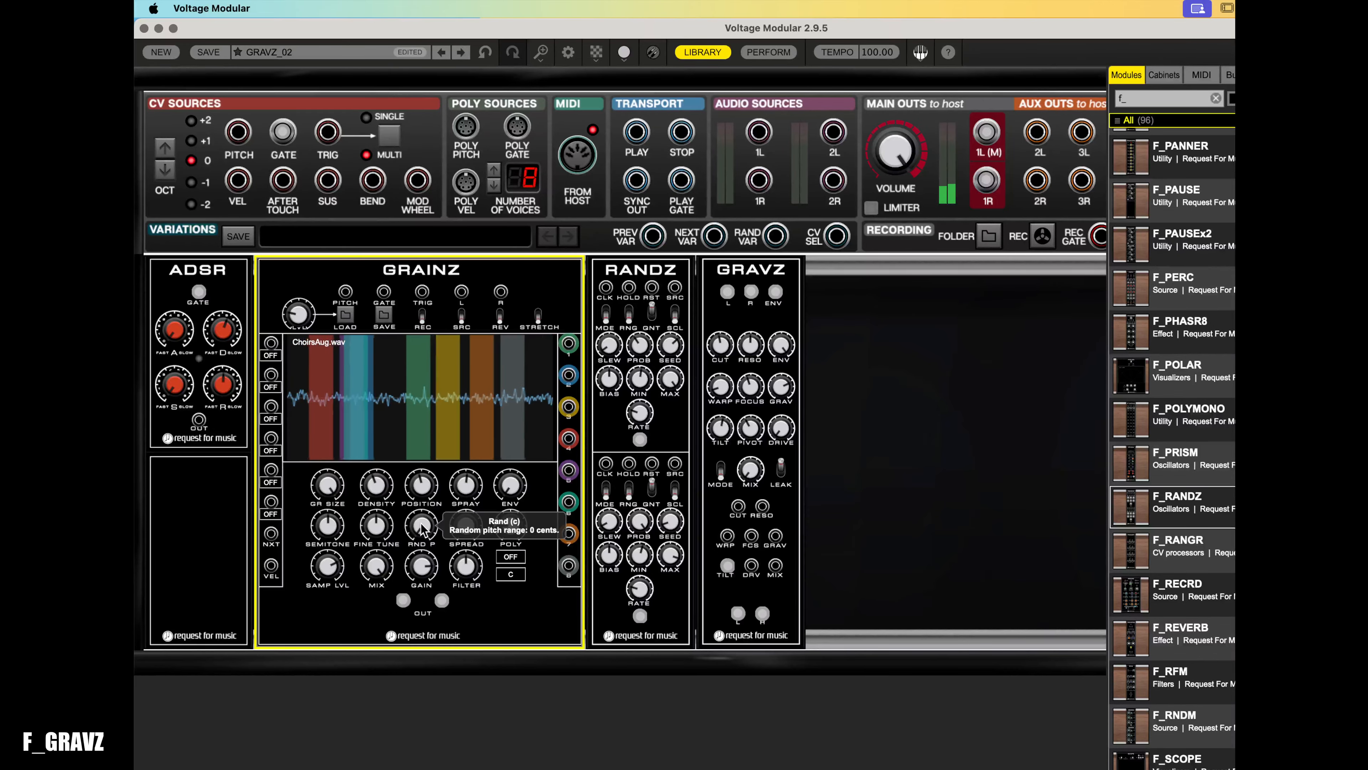
drag(423, 528, 440, 419)
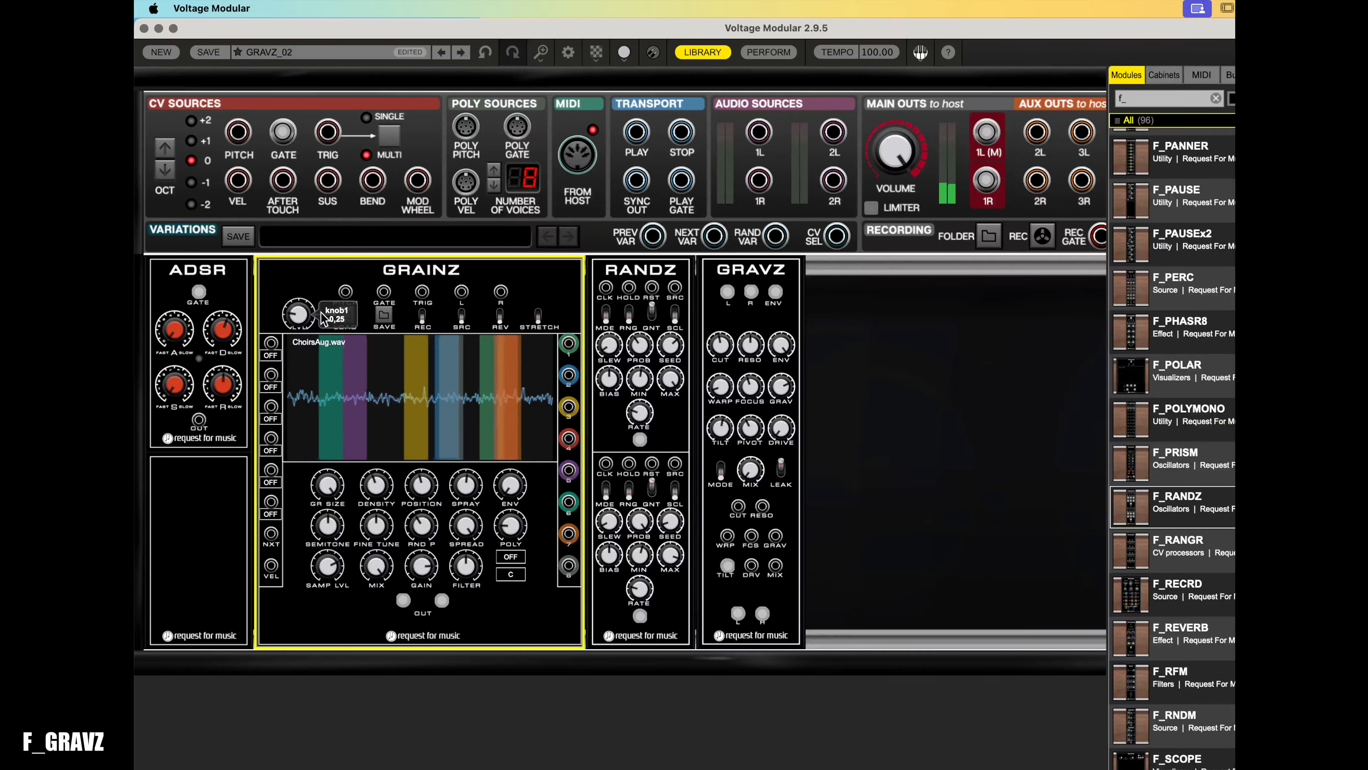
drag(321, 311, 322, 318)
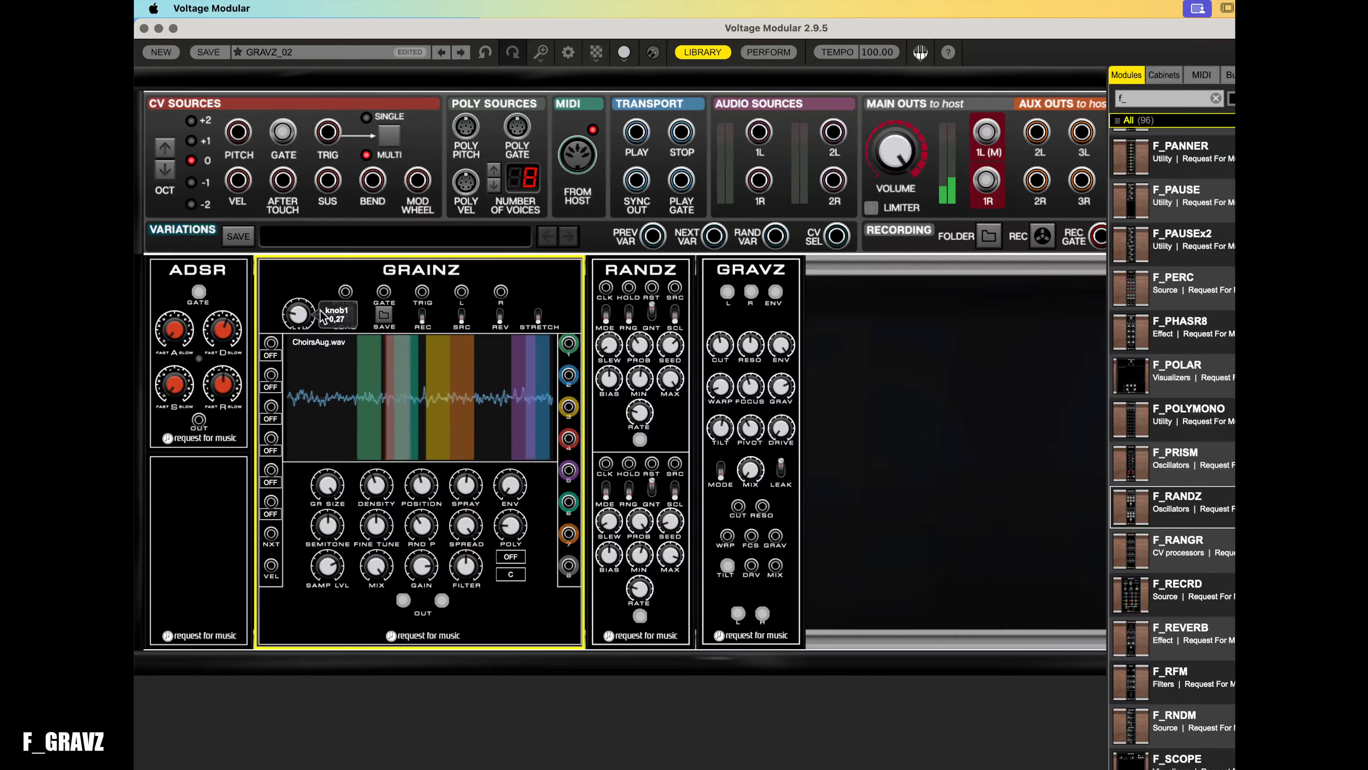
- Set the GRAINZ pitch scale to Minor Pent
click(515, 556)
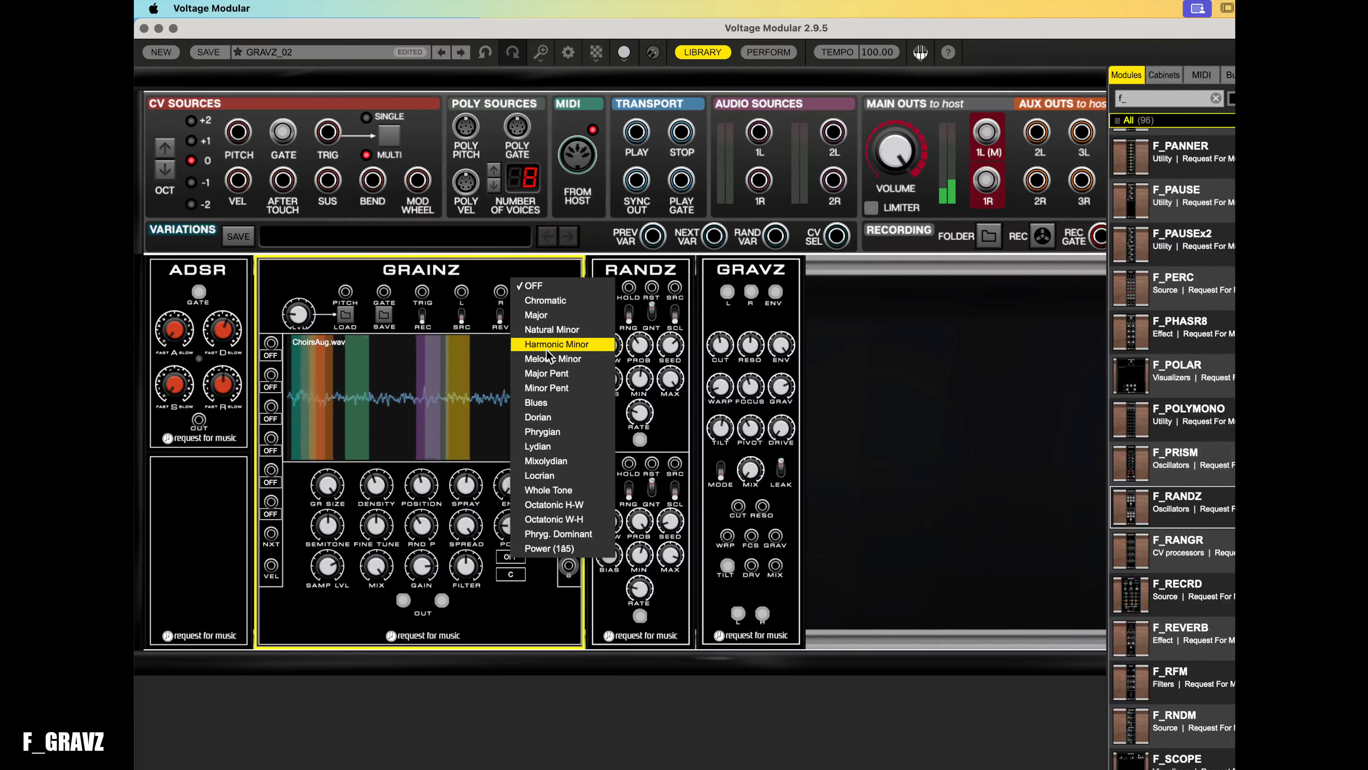
click(562, 389)
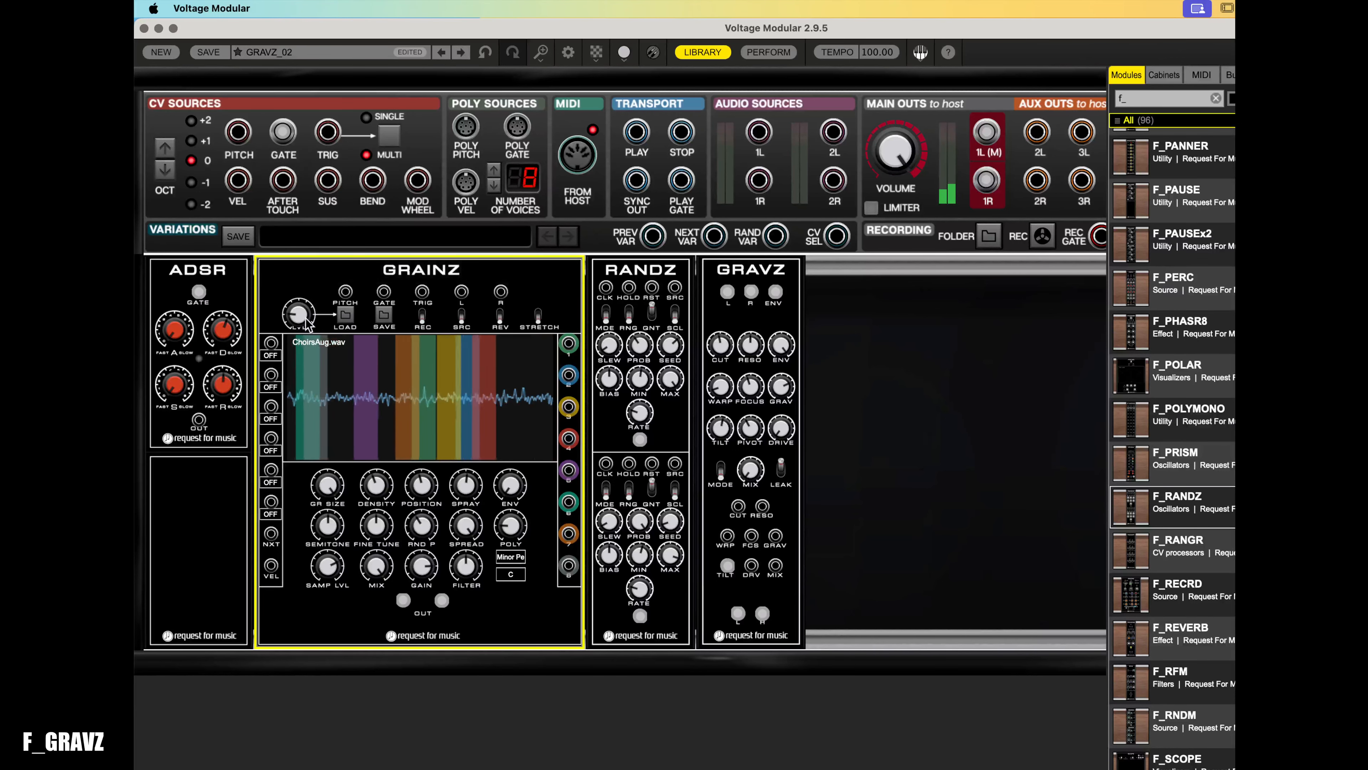
- Sweep the large GRAINZ top-left knob up and back down
drag(302, 315, 325, 190)
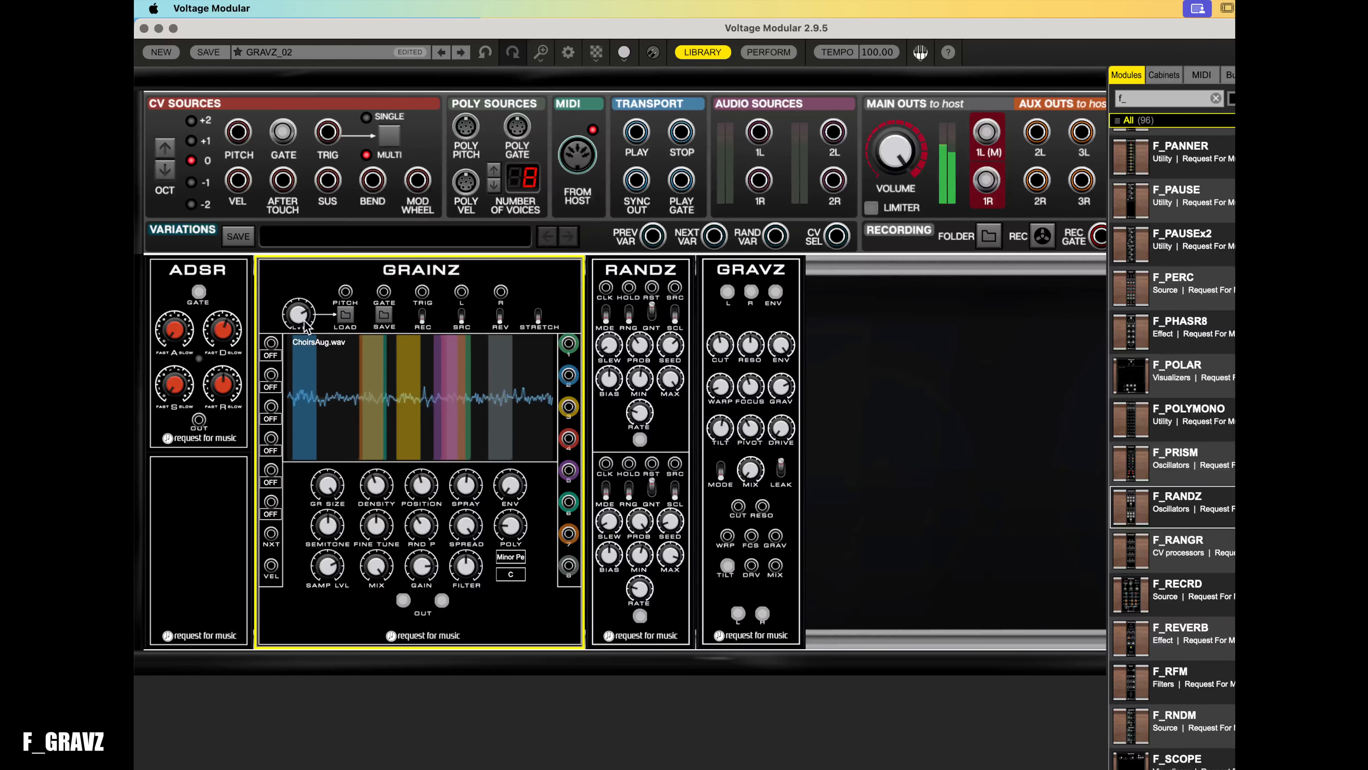
mouse_move(306, 308)
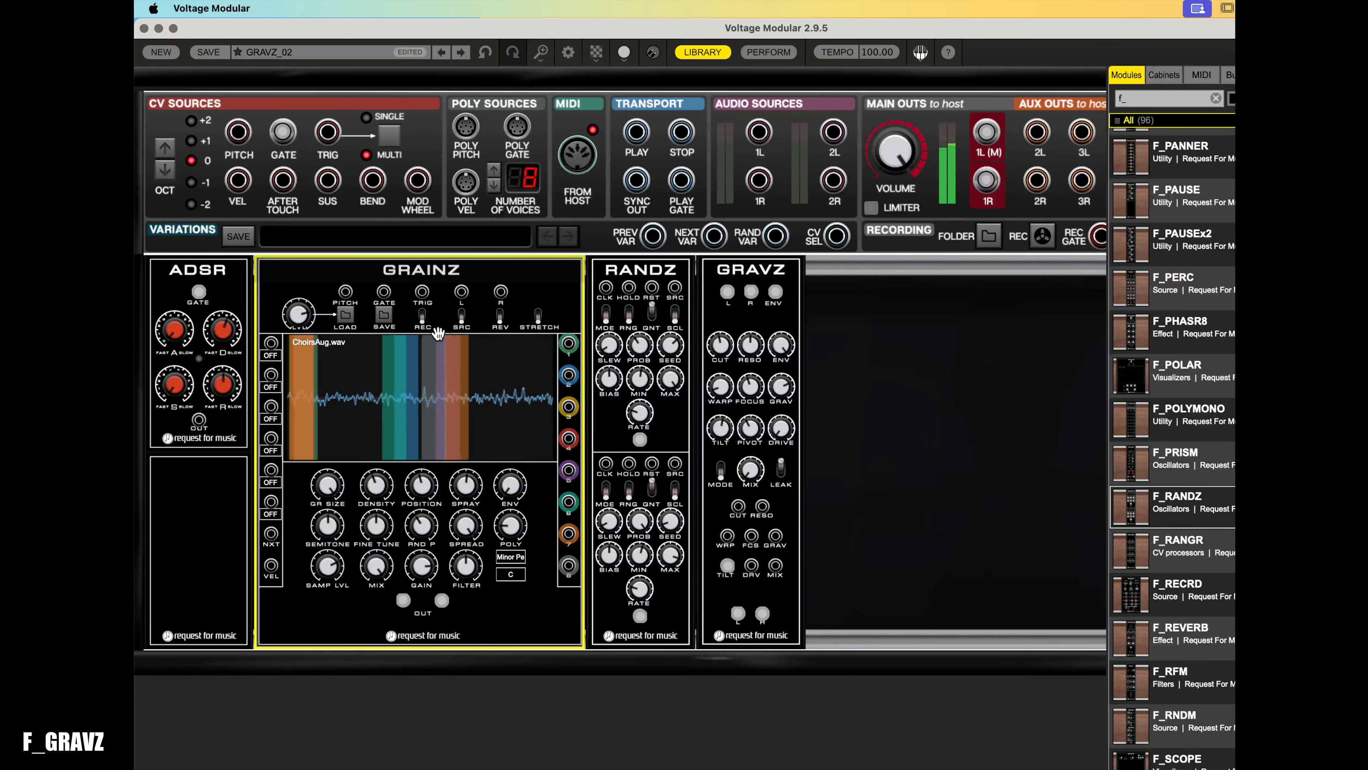
drag(304, 314, 323, 415)
click(757, 474)
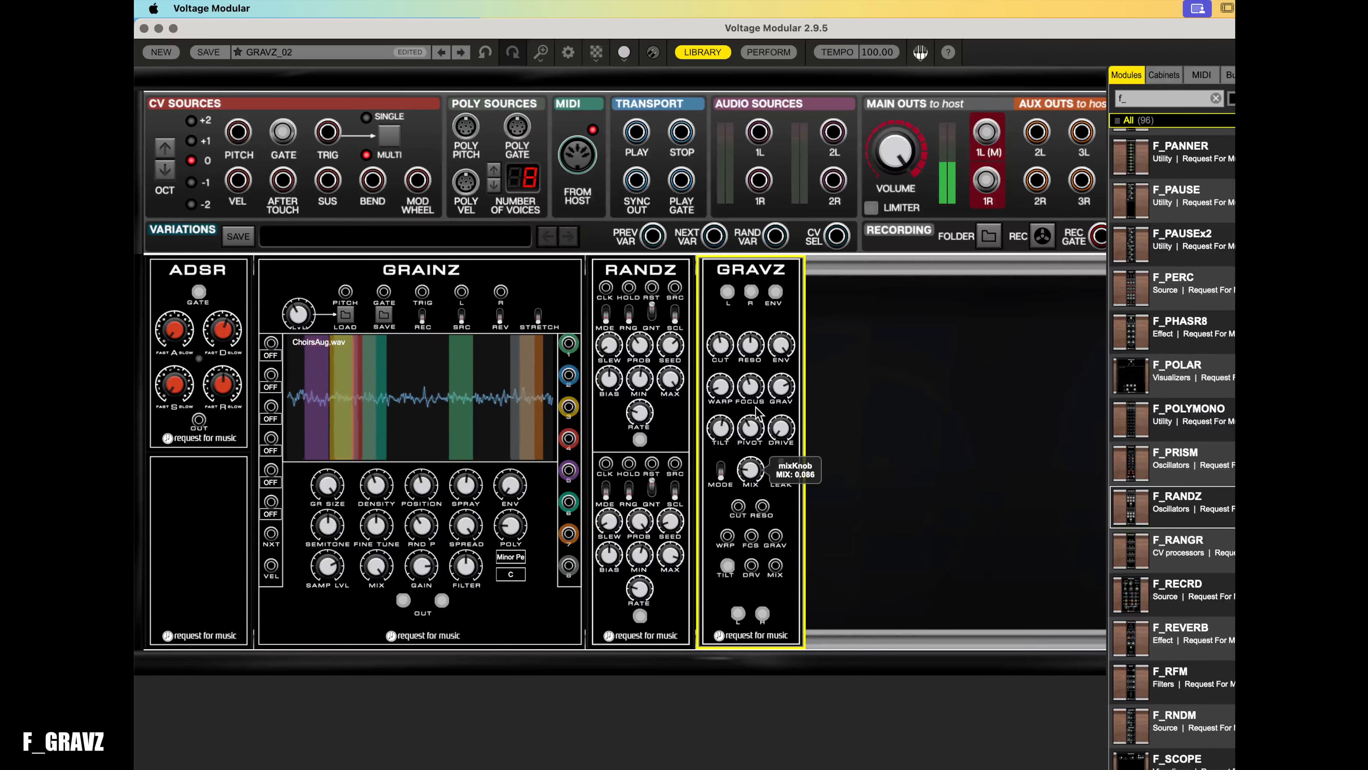
drag(297, 314, 296, 308)
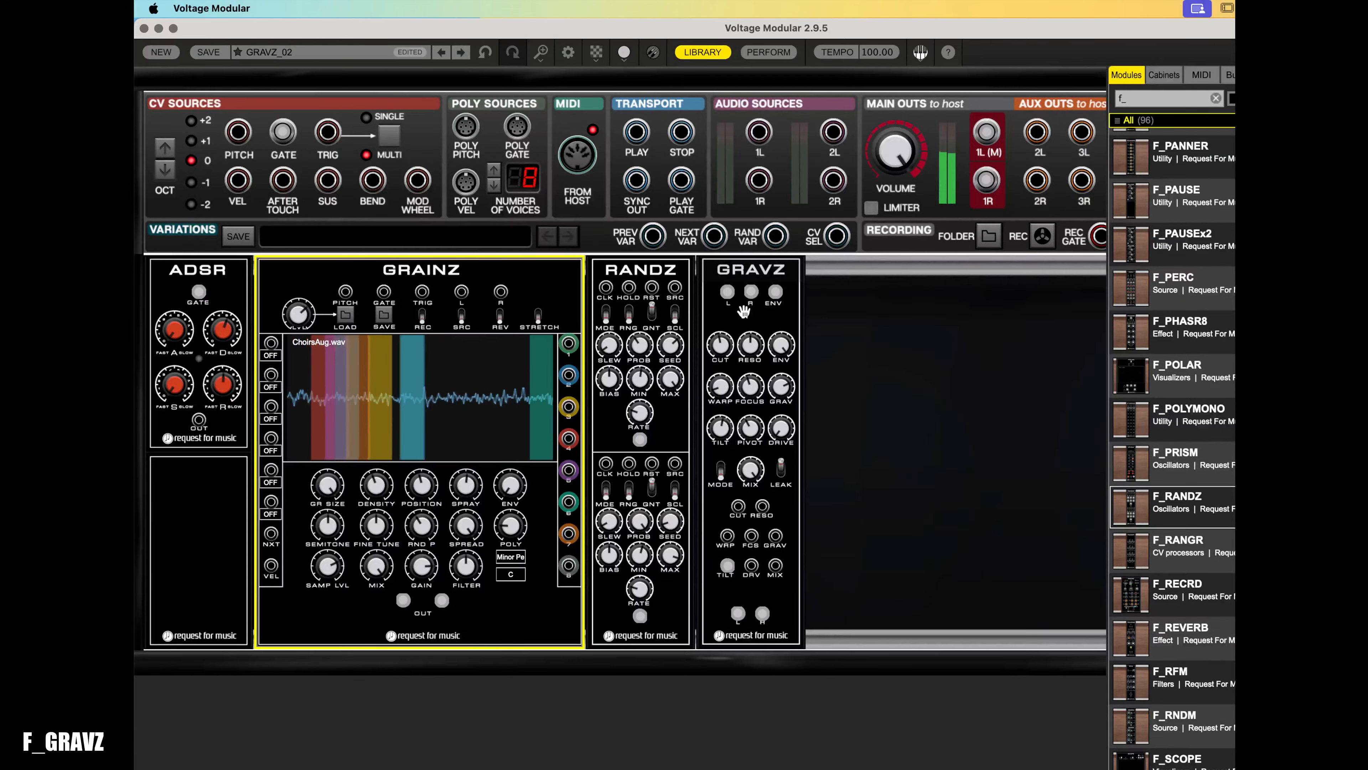
- Remove the patch cable from the GRAVZ grav input jack
click(720, 356)
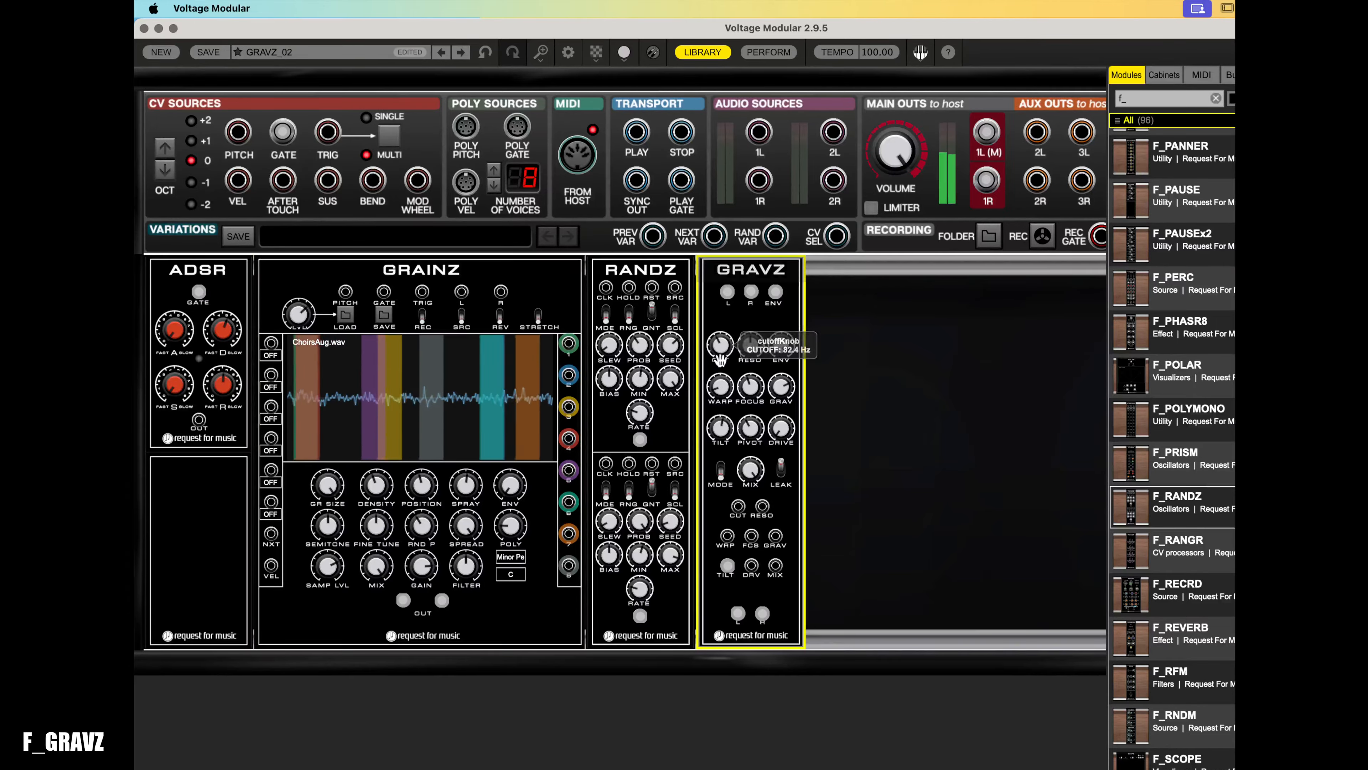
mouse_move(753, 401)
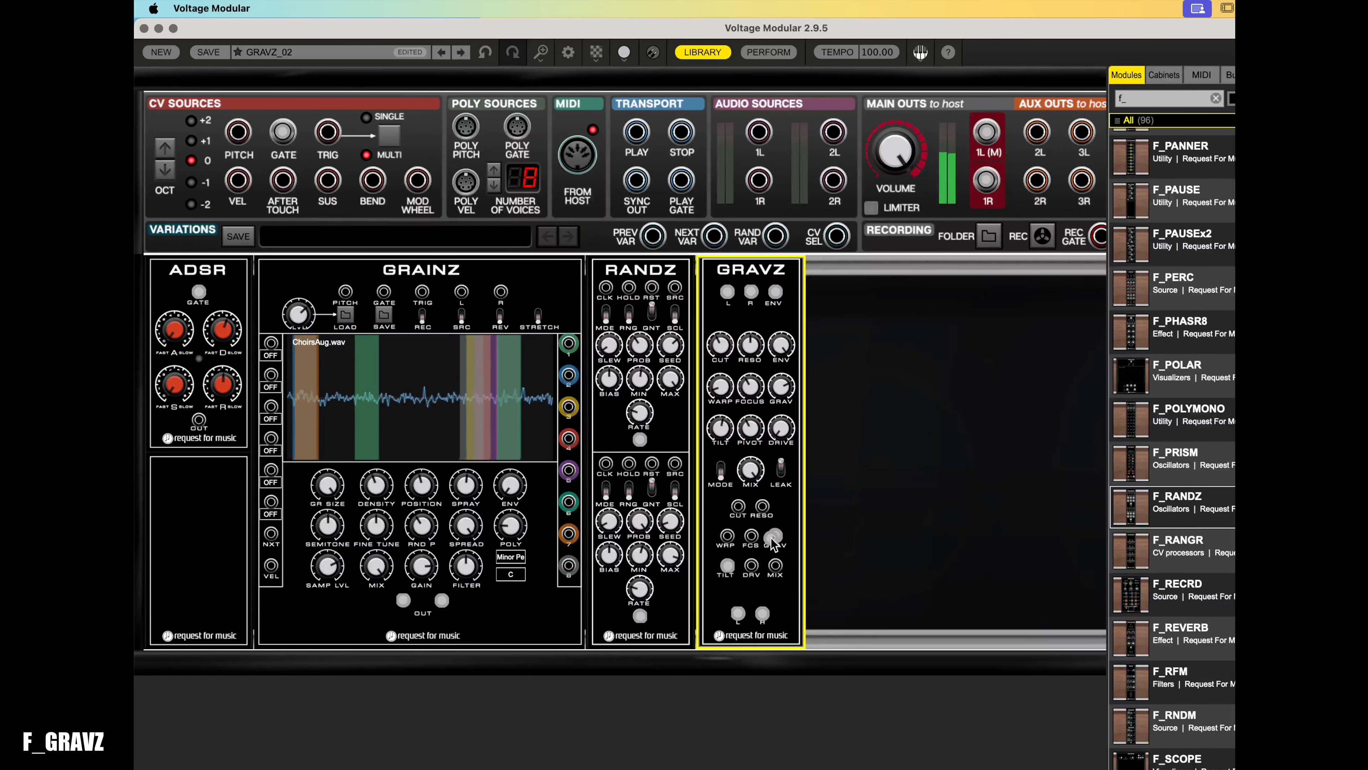
drag(773, 538, 716, 621)
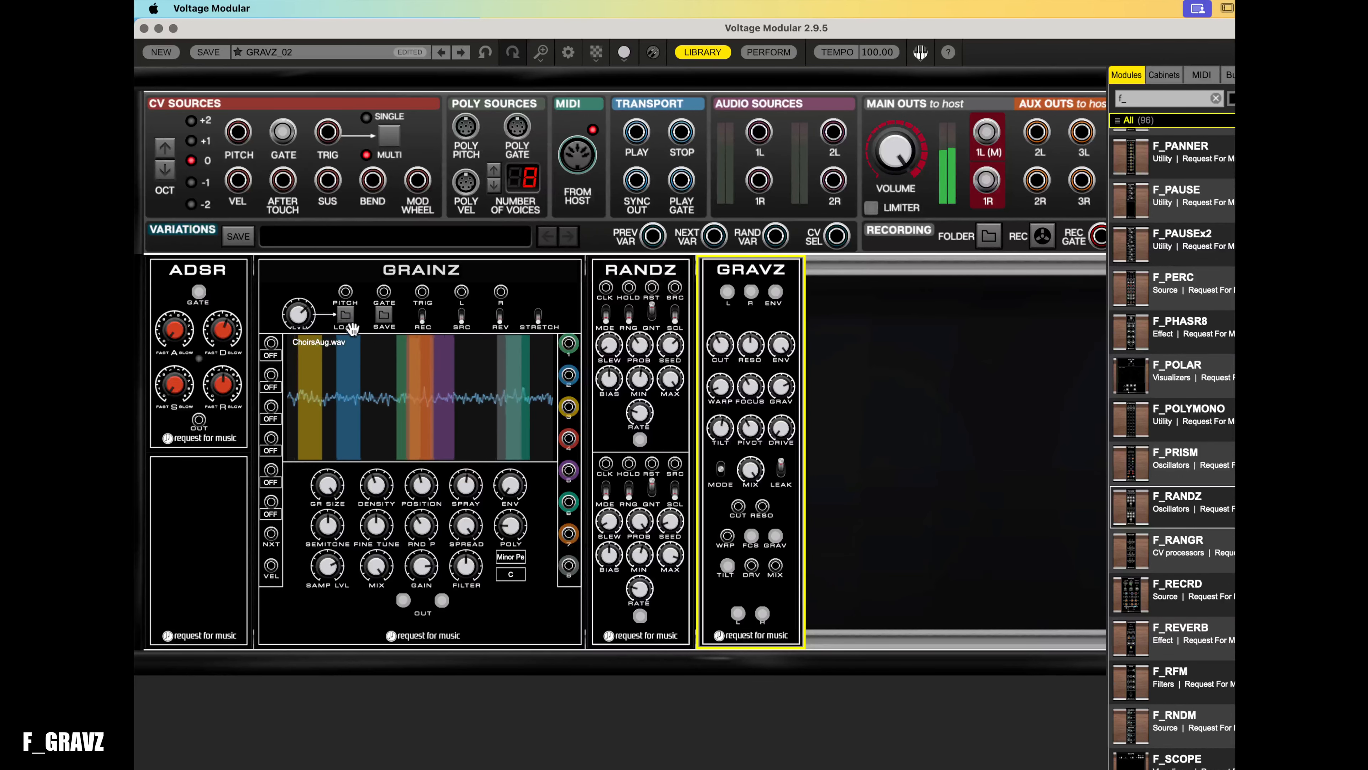
click(303, 320)
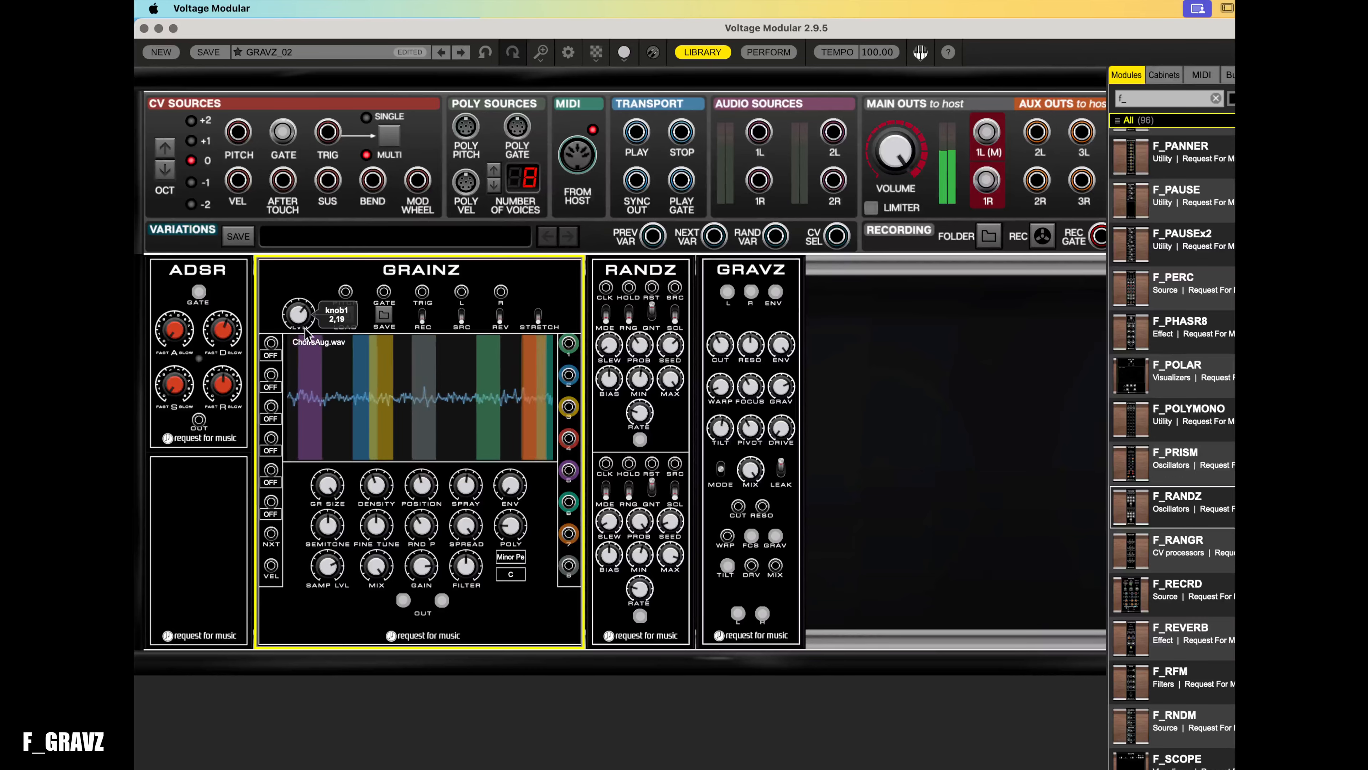
click(344, 317)
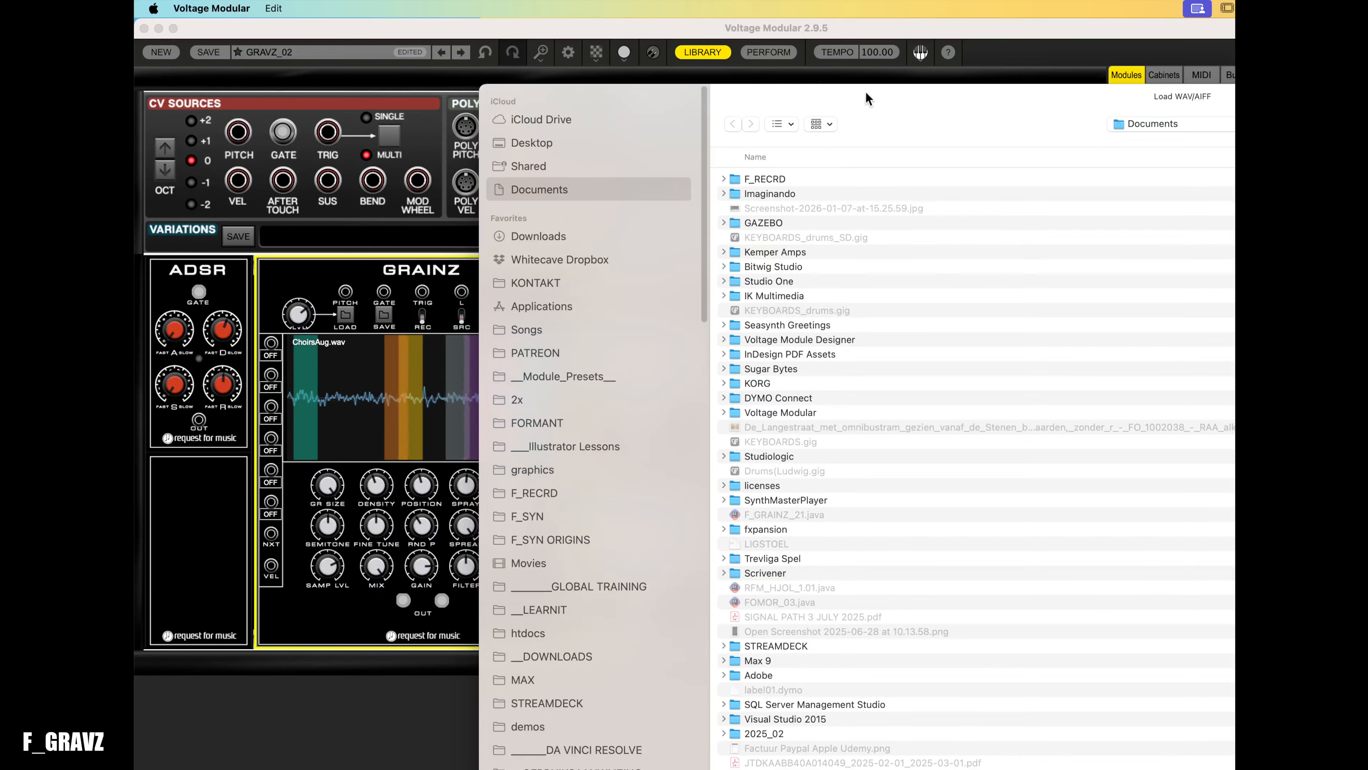
key(Escape)
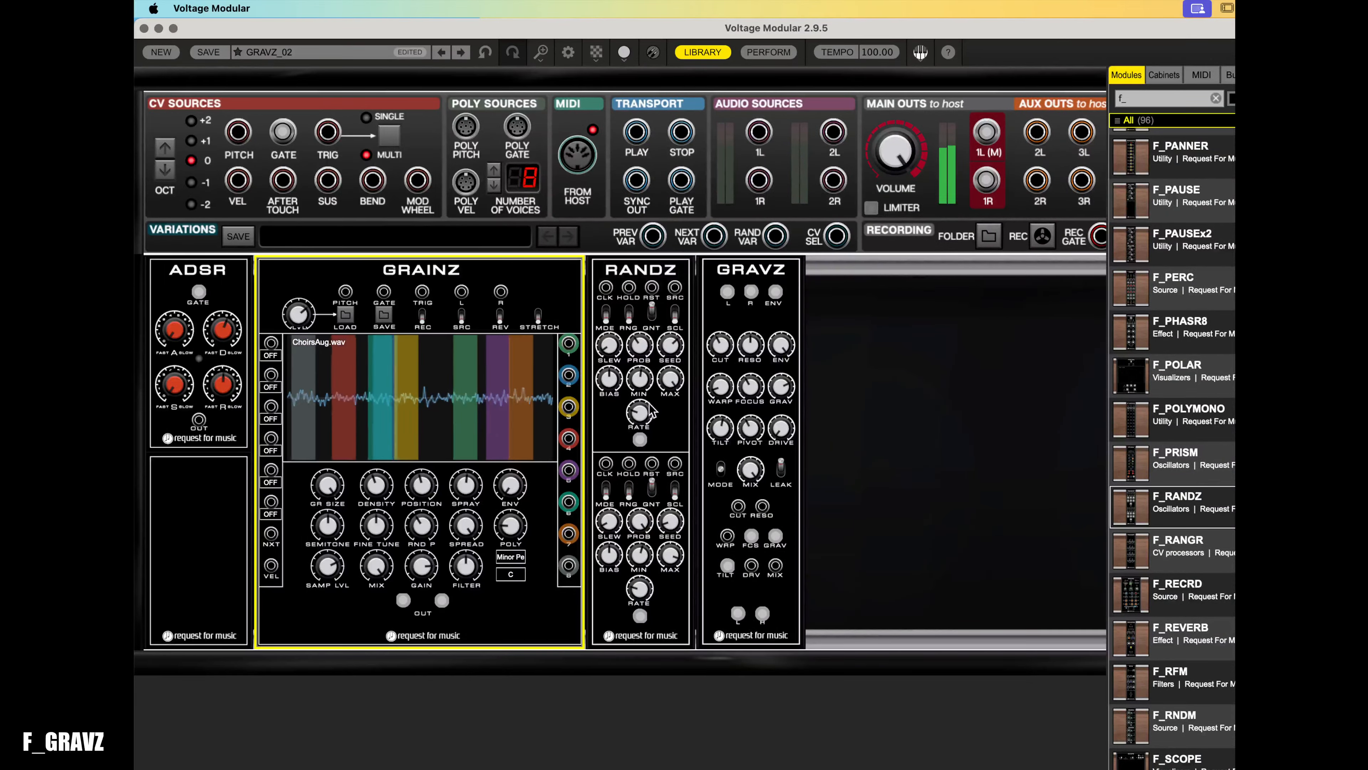
- Turn the large GRAINZ top-left knob down and back up
click(752, 469)
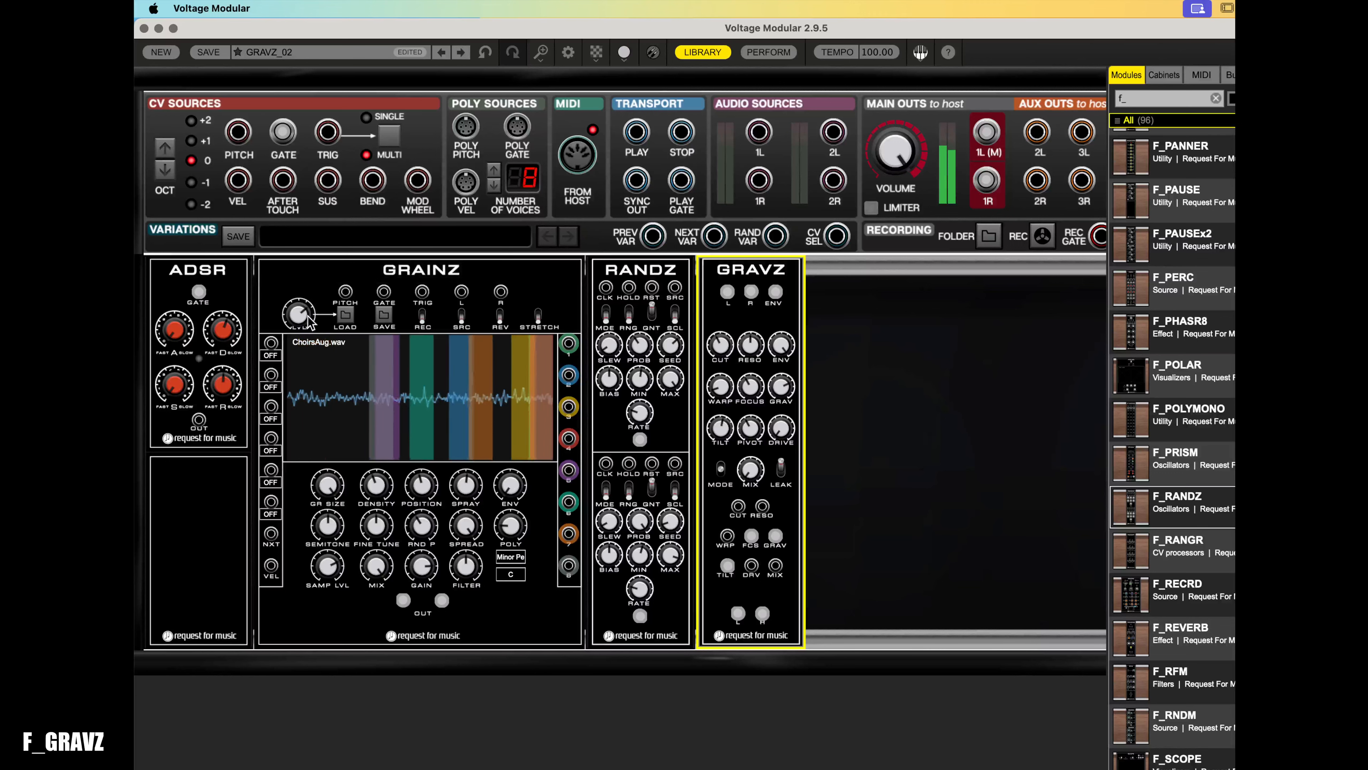
drag(300, 315, 400, 476)
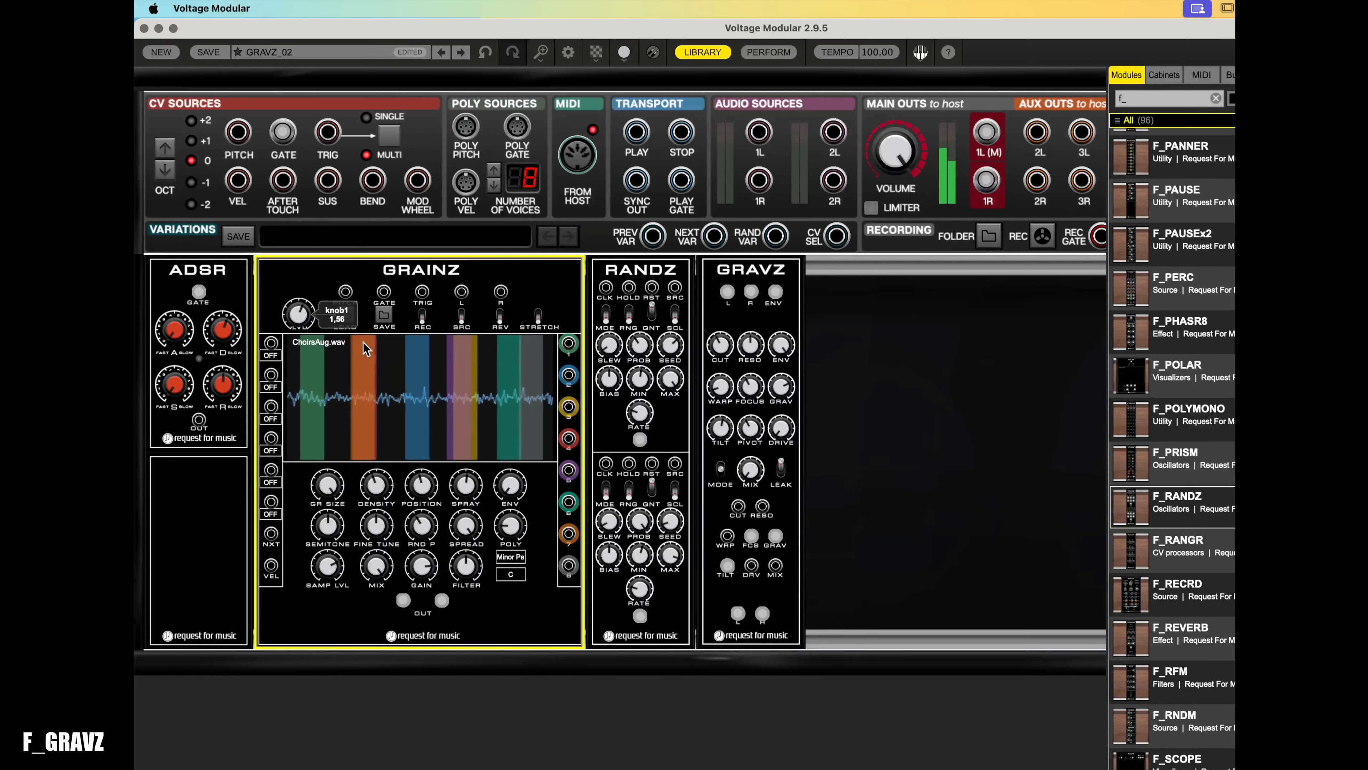
drag(364, 342, 372, 311)
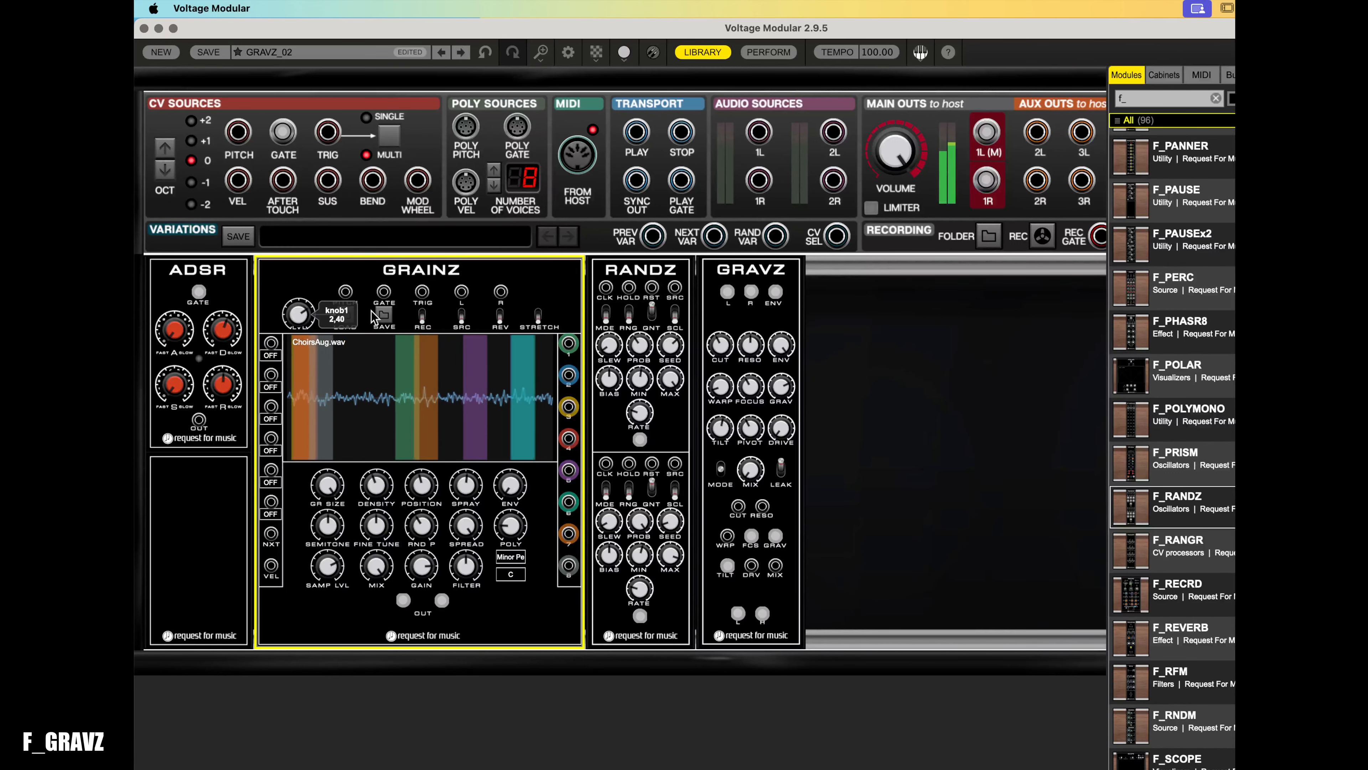
- Raise the GRAVZ resonance knob
click(765, 461)
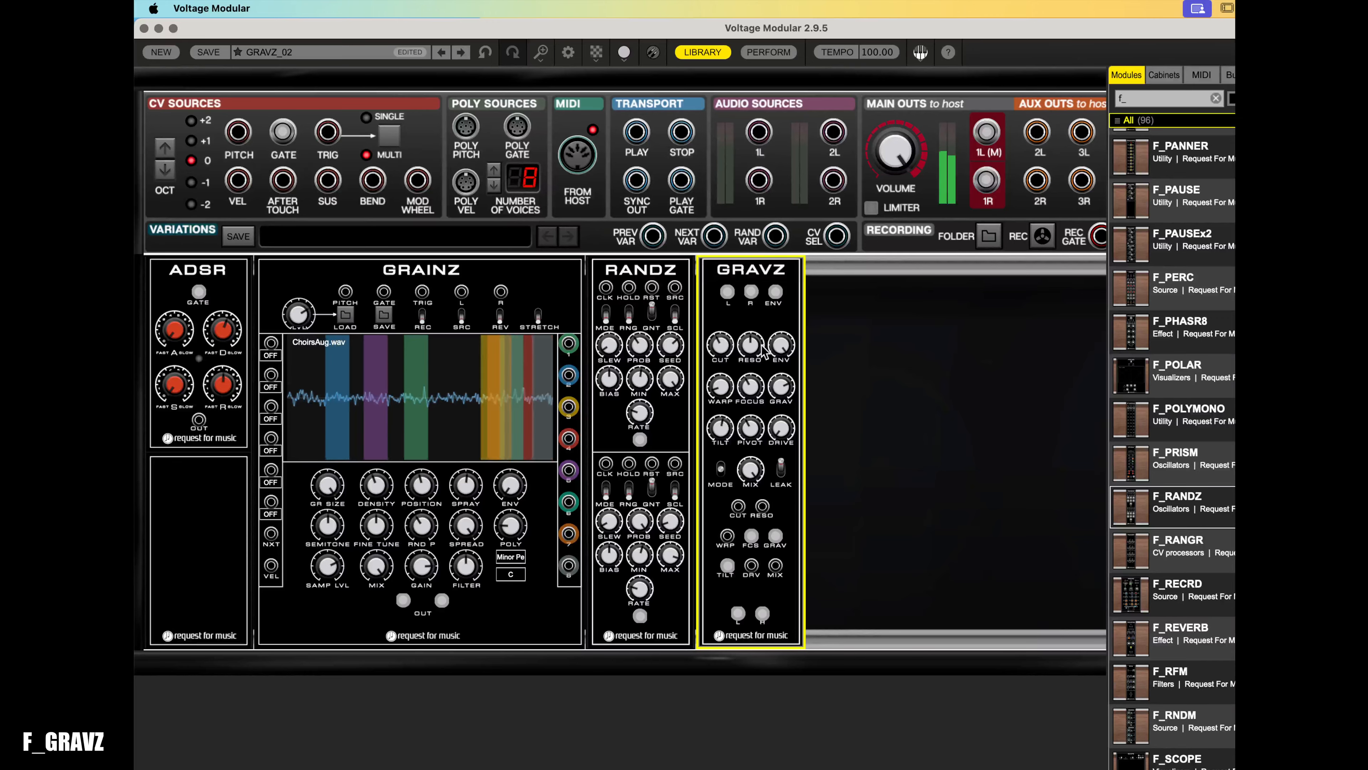
drag(762, 346, 763, 312)
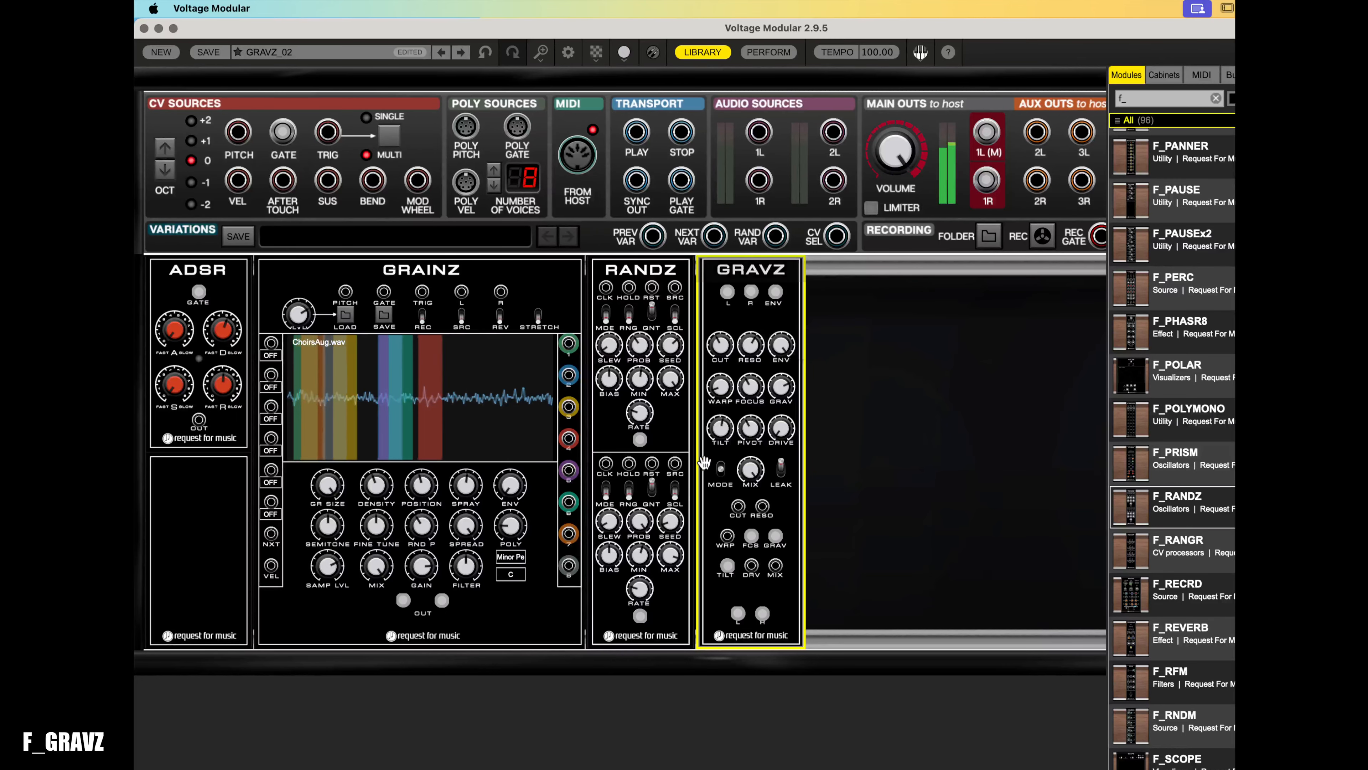
click(653, 551)
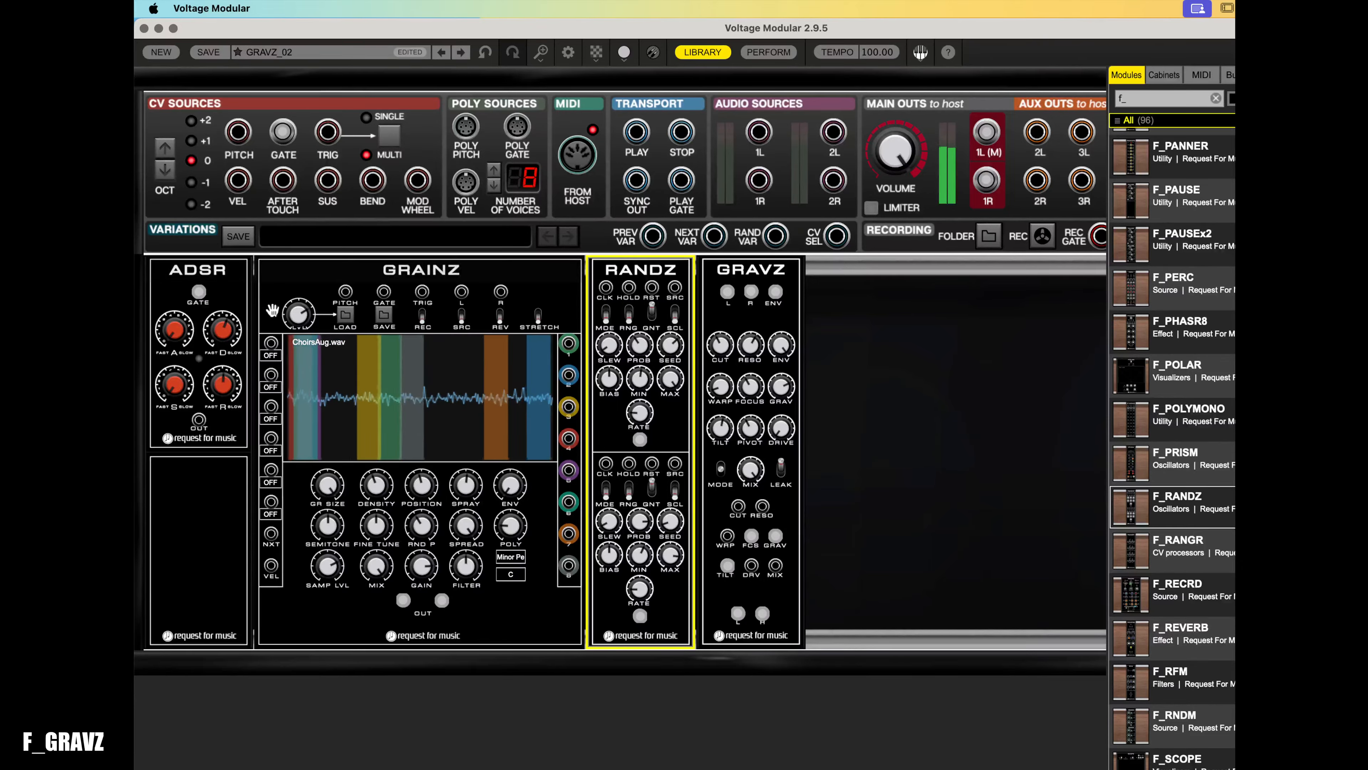
click(295, 317)
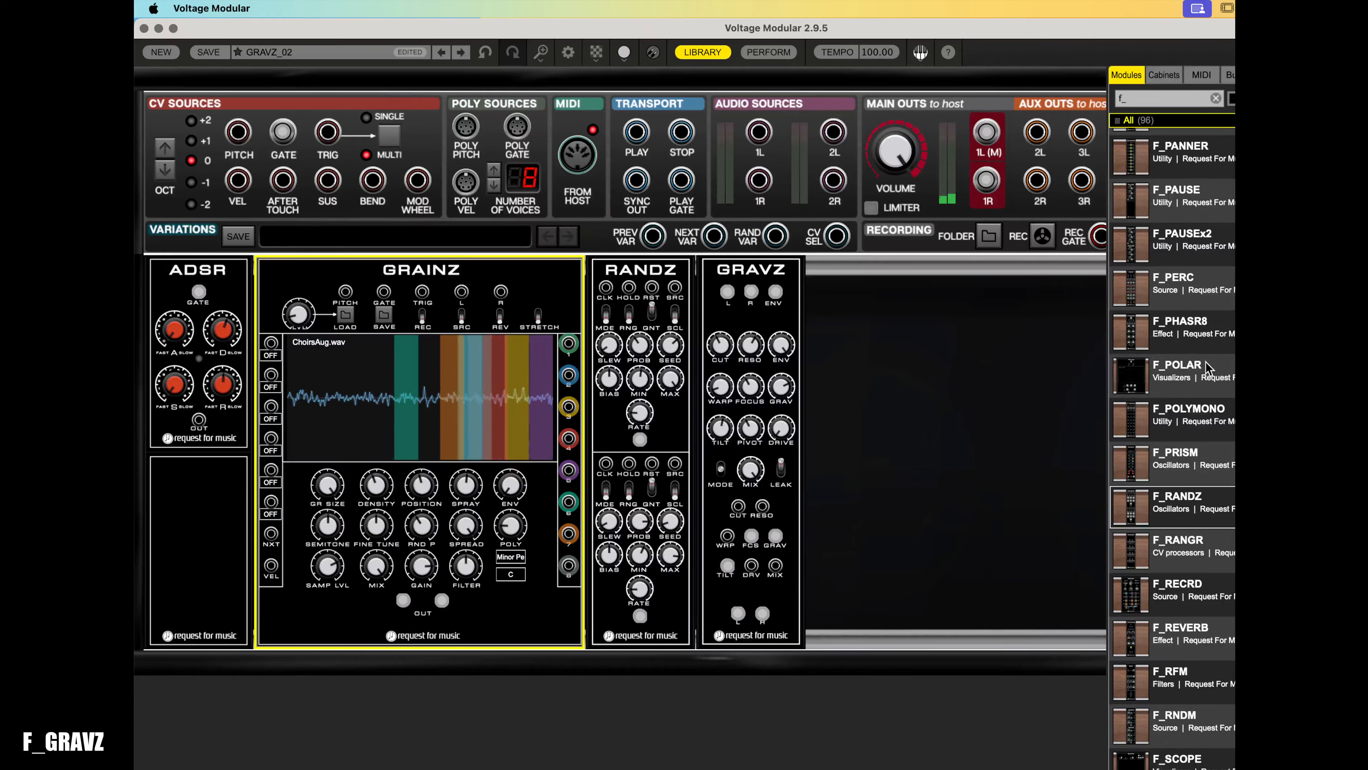
- Add an F_REVERB module to the rack beside GRAVZ
scroll(1206, 368, up, 3)
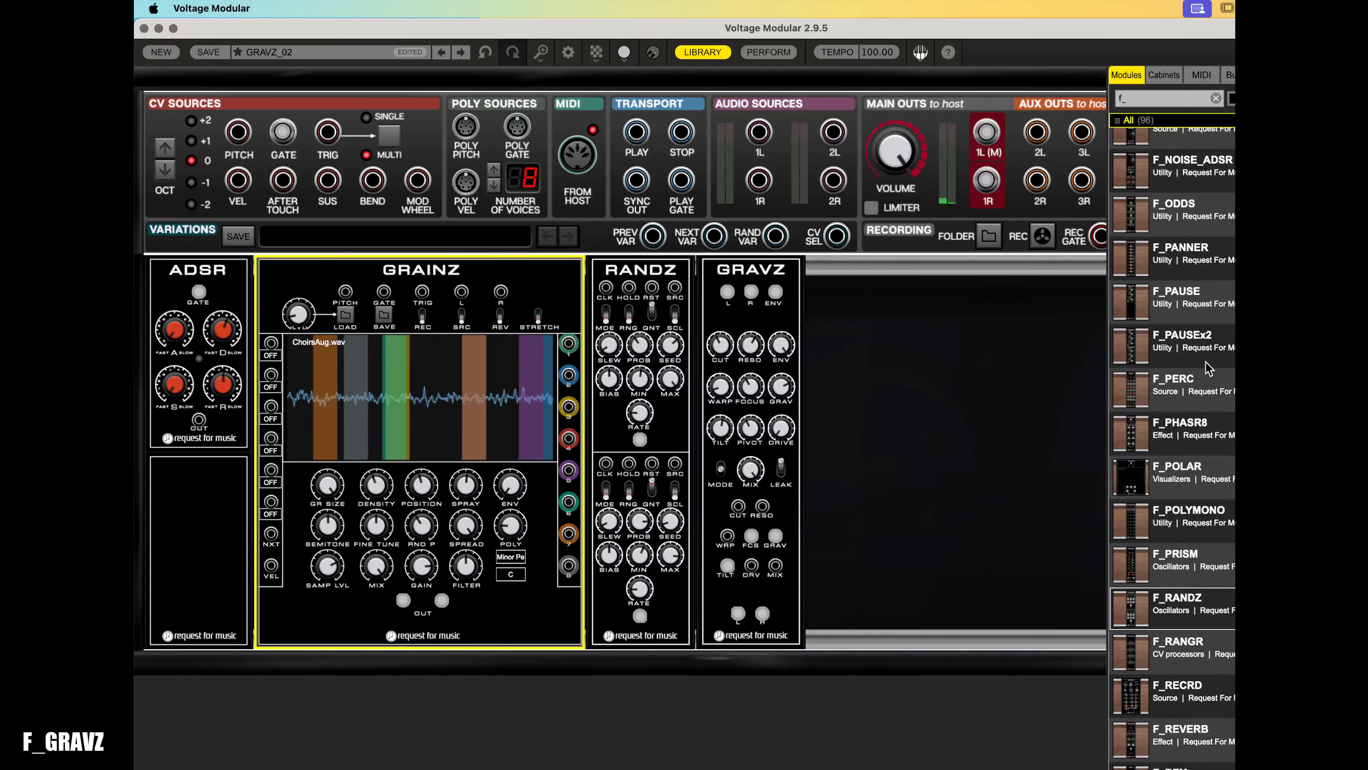
scroll(1207, 368, down, 3)
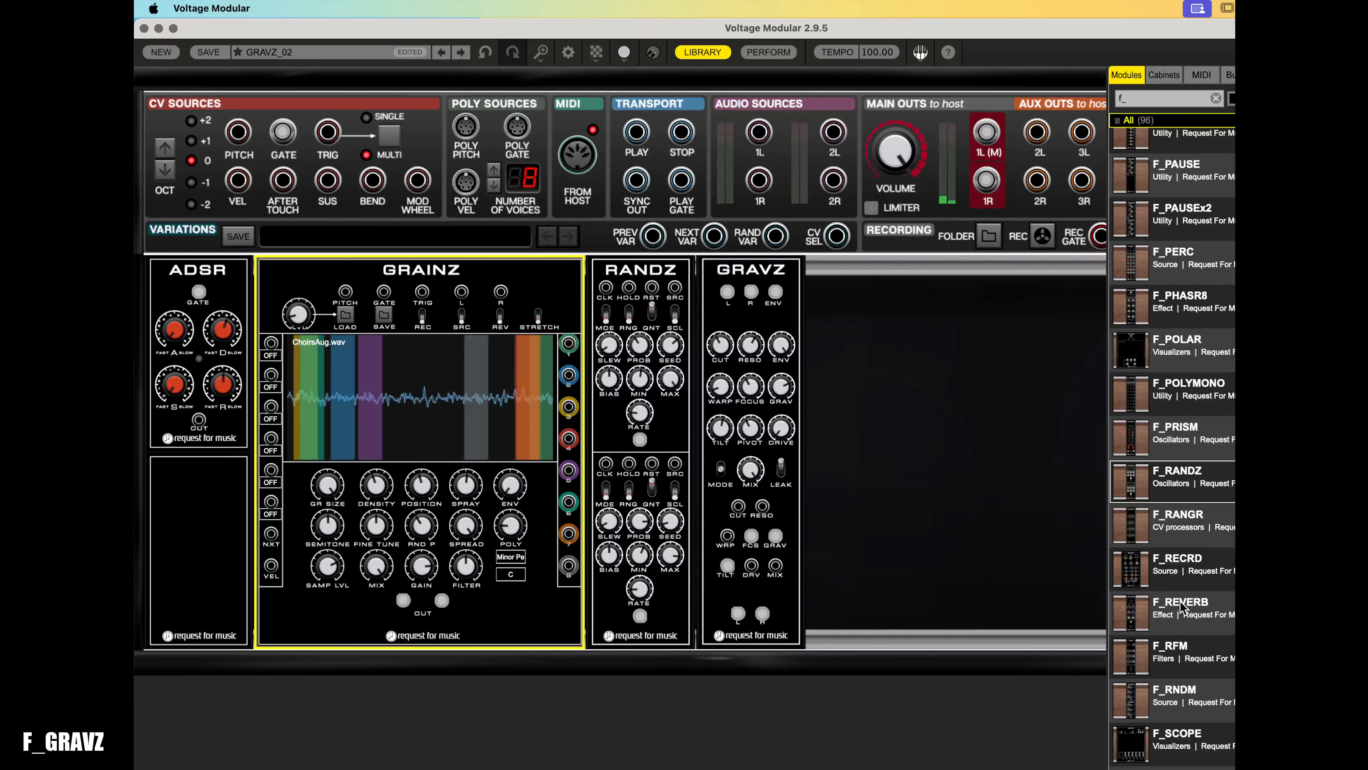
drag(1148, 625, 1034, 317)
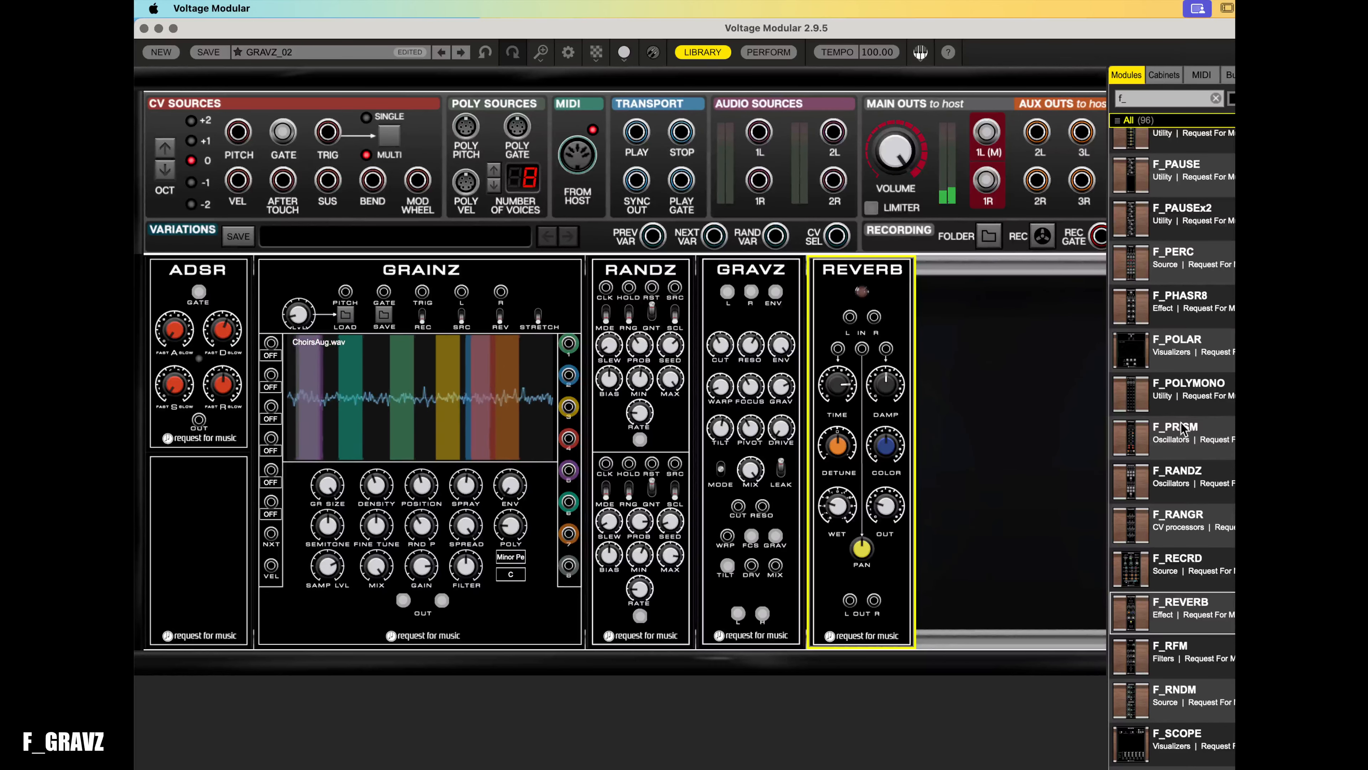
- Add an F_DELAY module to the rack between GRAVZ and REVERB
scroll(1181, 430, up, 15)
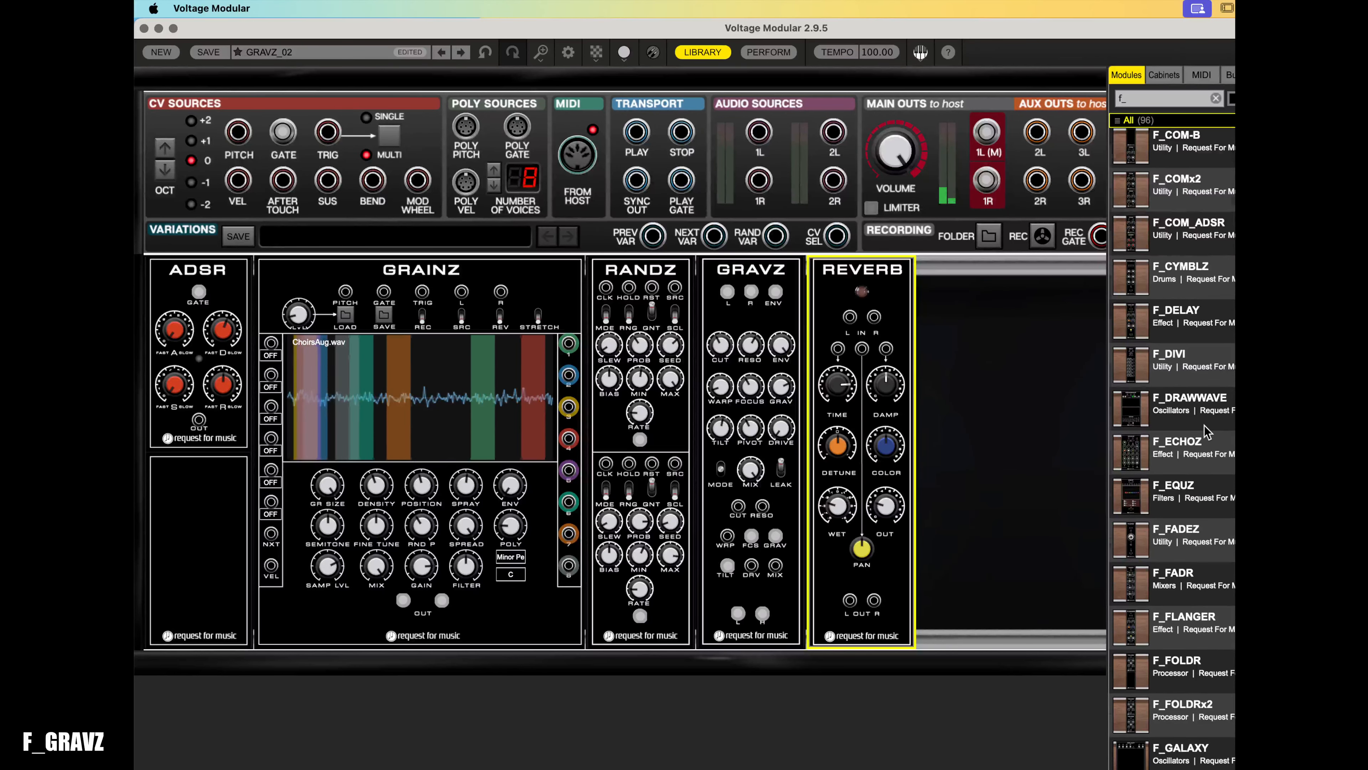
scroll(1205, 431, up, 5)
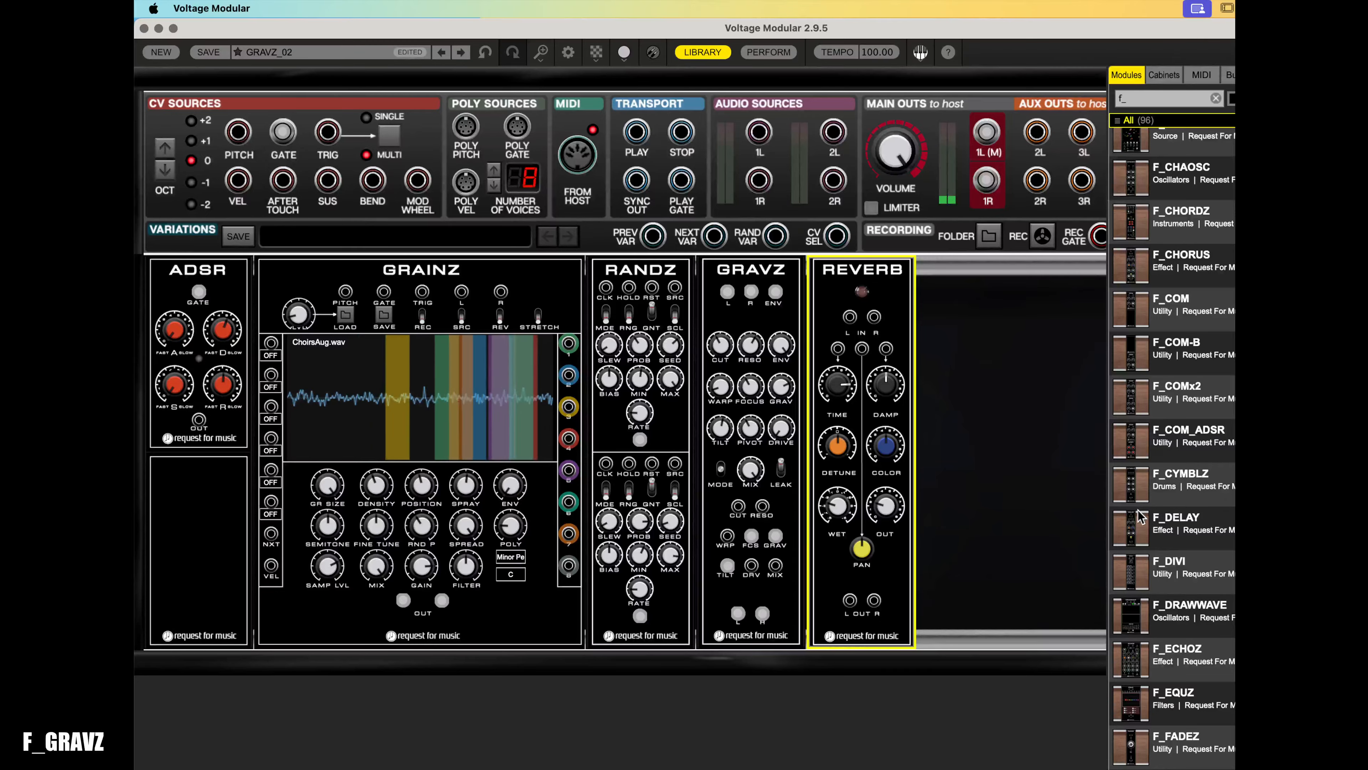
drag(1141, 517, 850, 265)
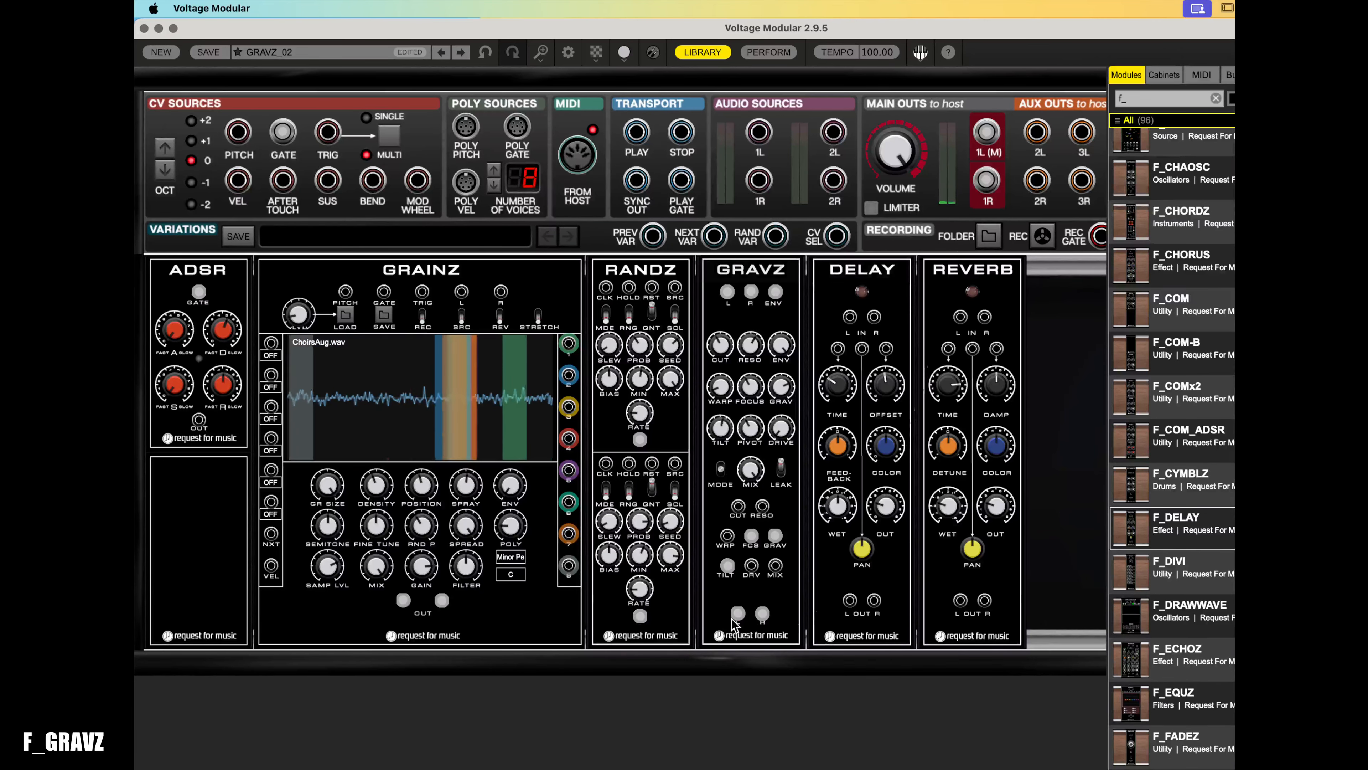
- Patch the GRAVZ outputs through DELAY and REVERB into the main outputs
drag(738, 613, 849, 318)
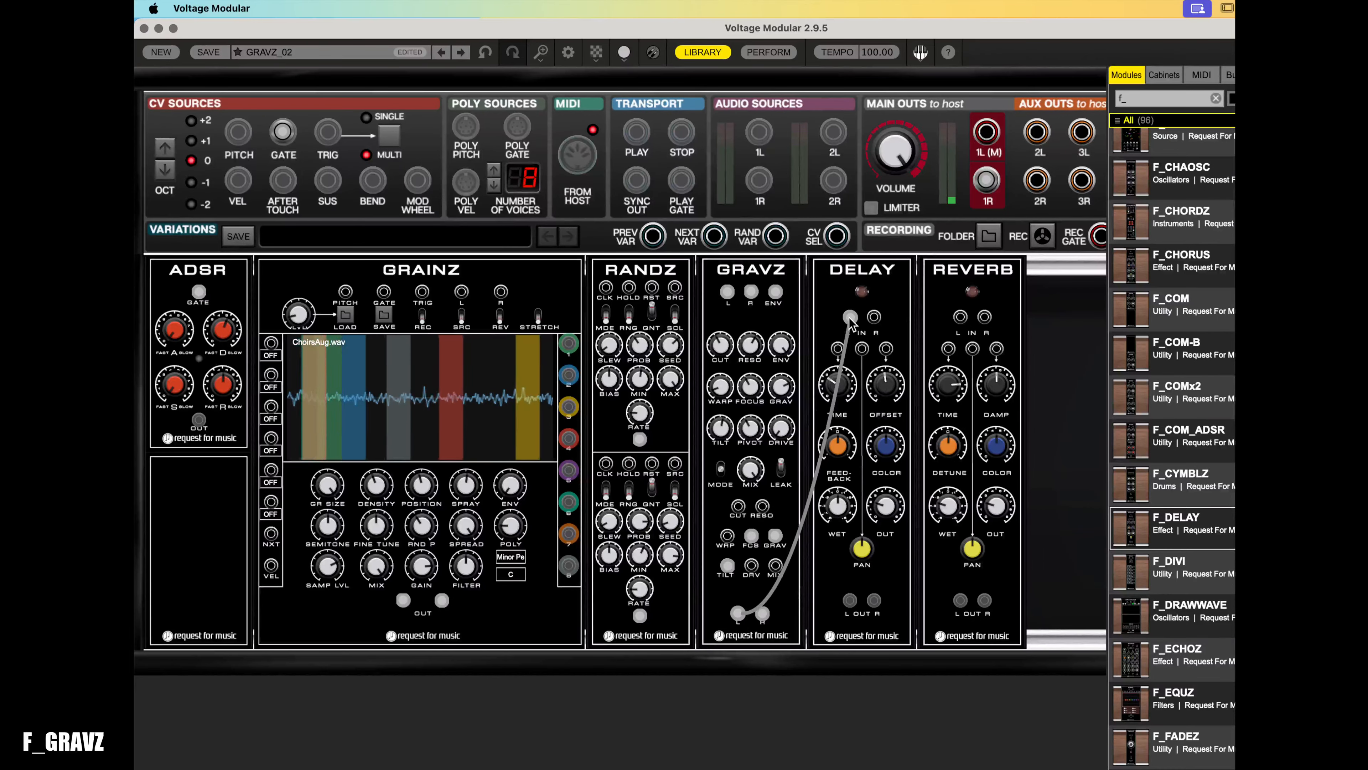
drag(987, 181, 874, 318)
mouse_move(849, 601)
mouse_down()
mouse_move(961, 316)
mouse_move(874, 600)
mouse_up()
drag(960, 601, 987, 132)
drag(989, 600, 987, 180)
- Enable the DELAY and REVERB modules and turn down the delay output level
click(862, 297)
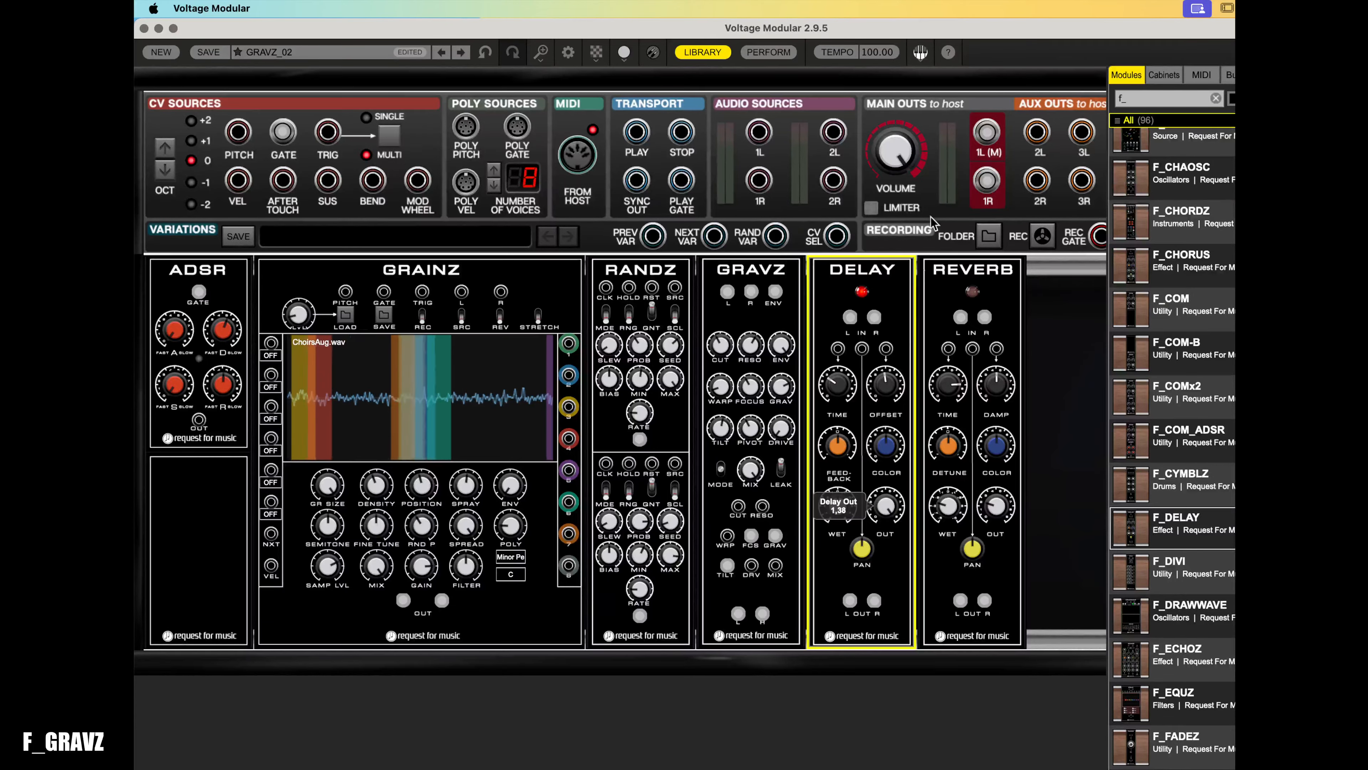
drag(886, 505, 841, 504)
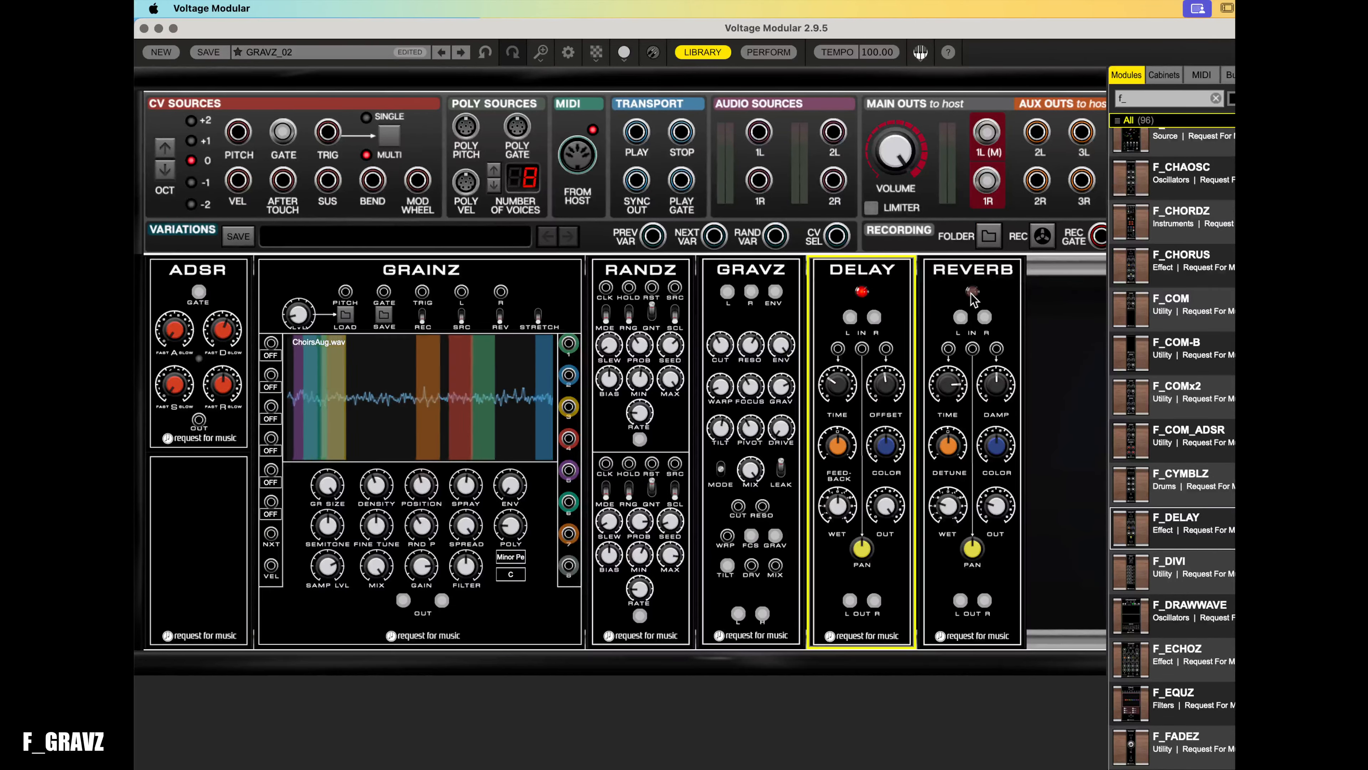
click(1002, 517)
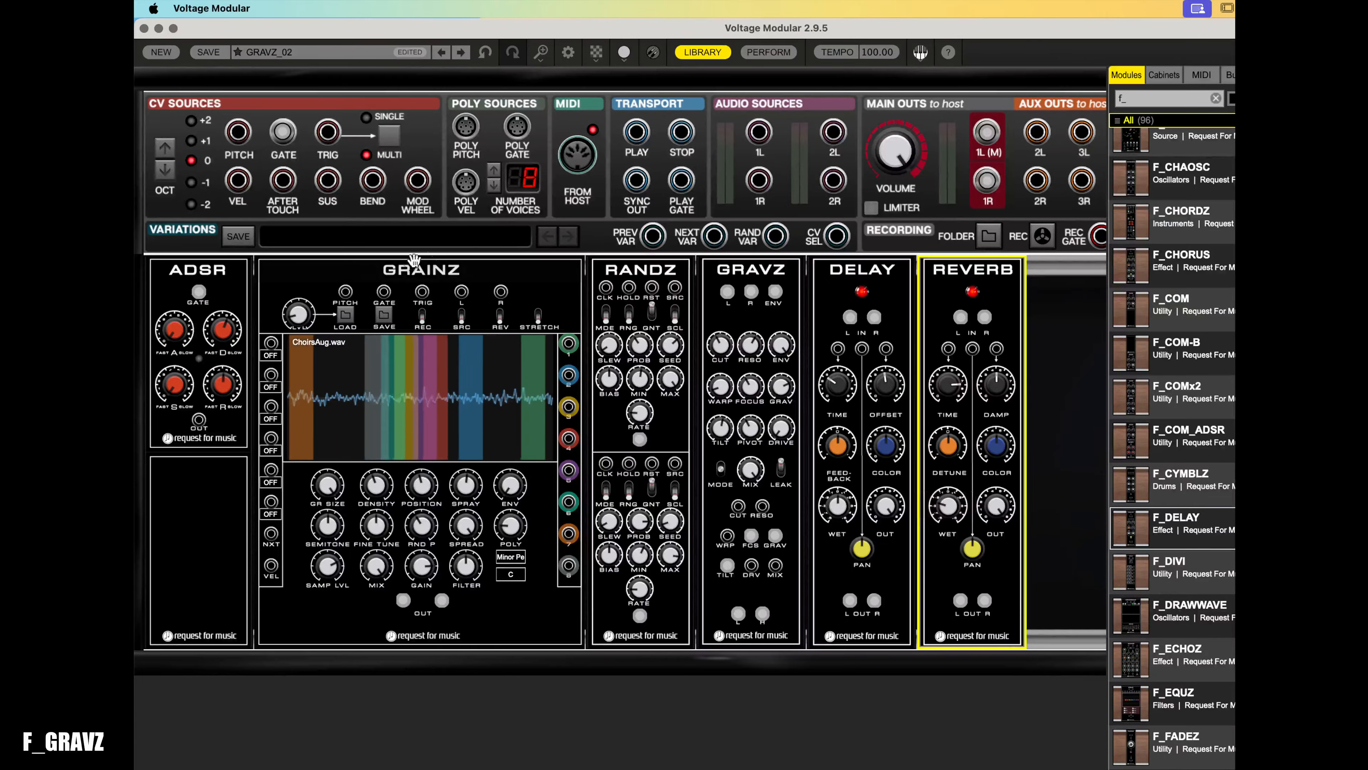
- Adjust the DELAY feedback and raise its time knob
click(404, 268)
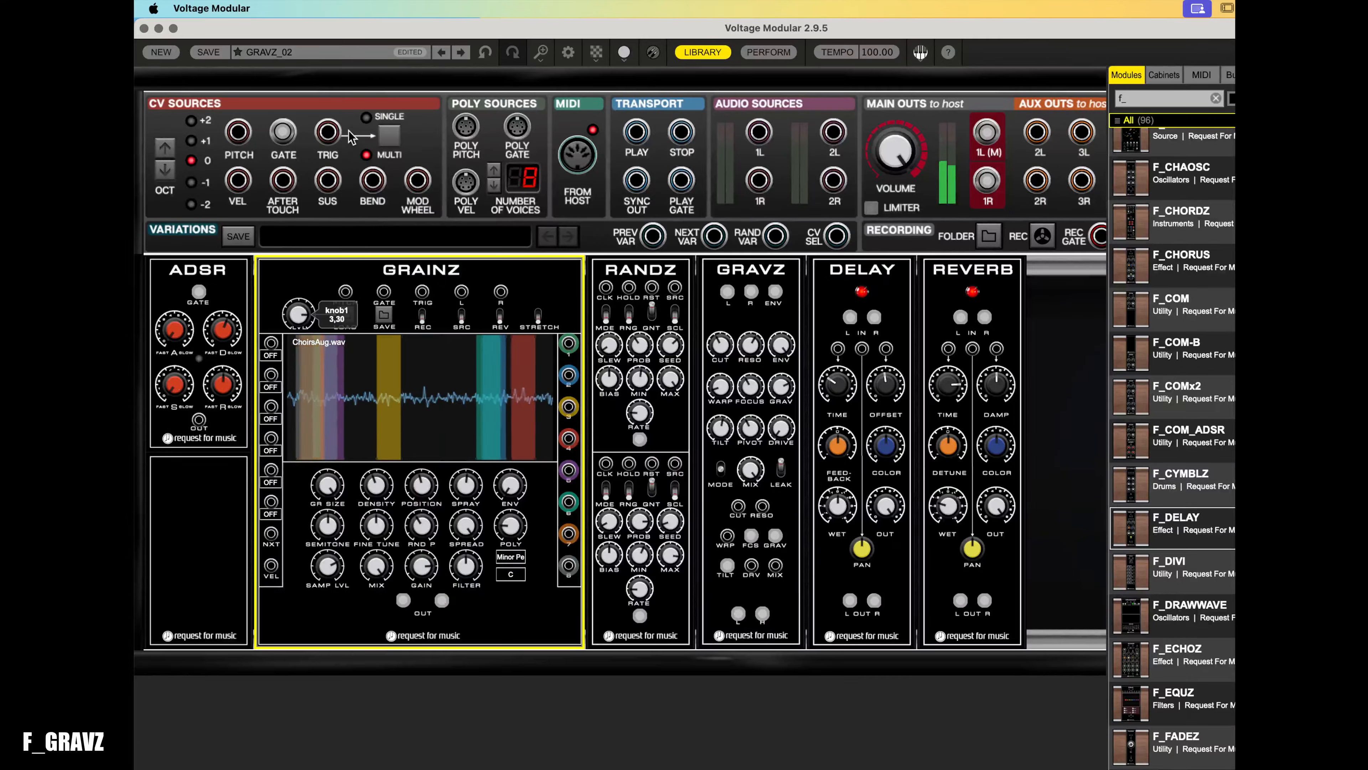
click(845, 519)
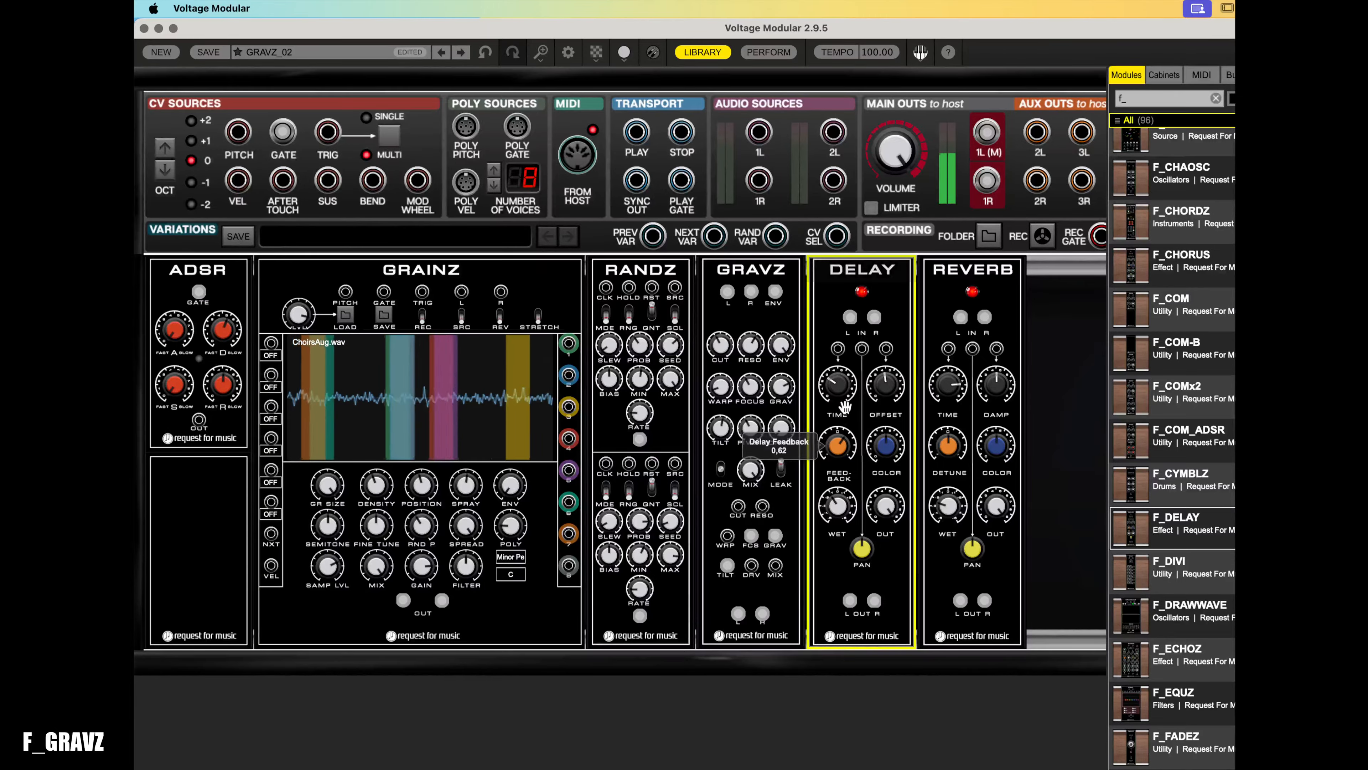
mouse_move(835, 403)
drag(832, 399, 829, 363)
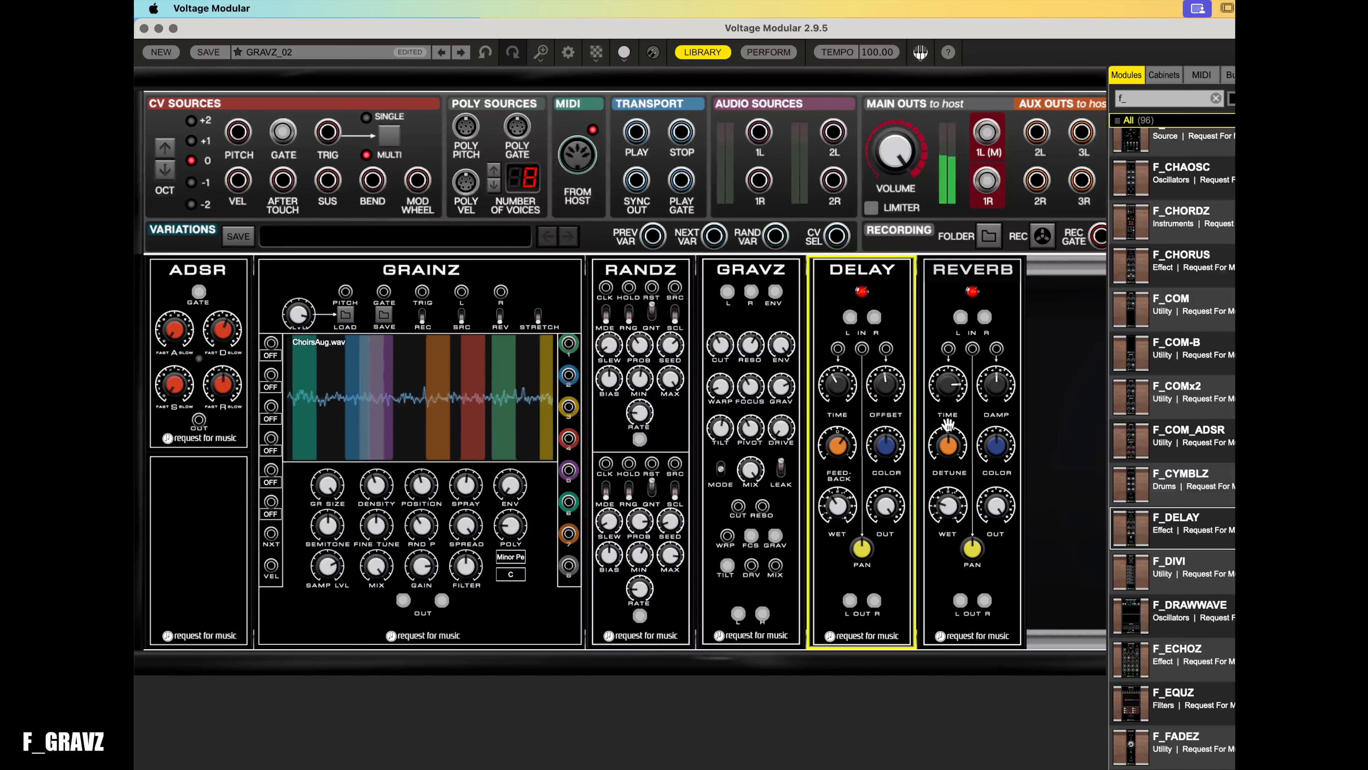
- Adjust the REVERB detune and wet knobs
click(952, 446)
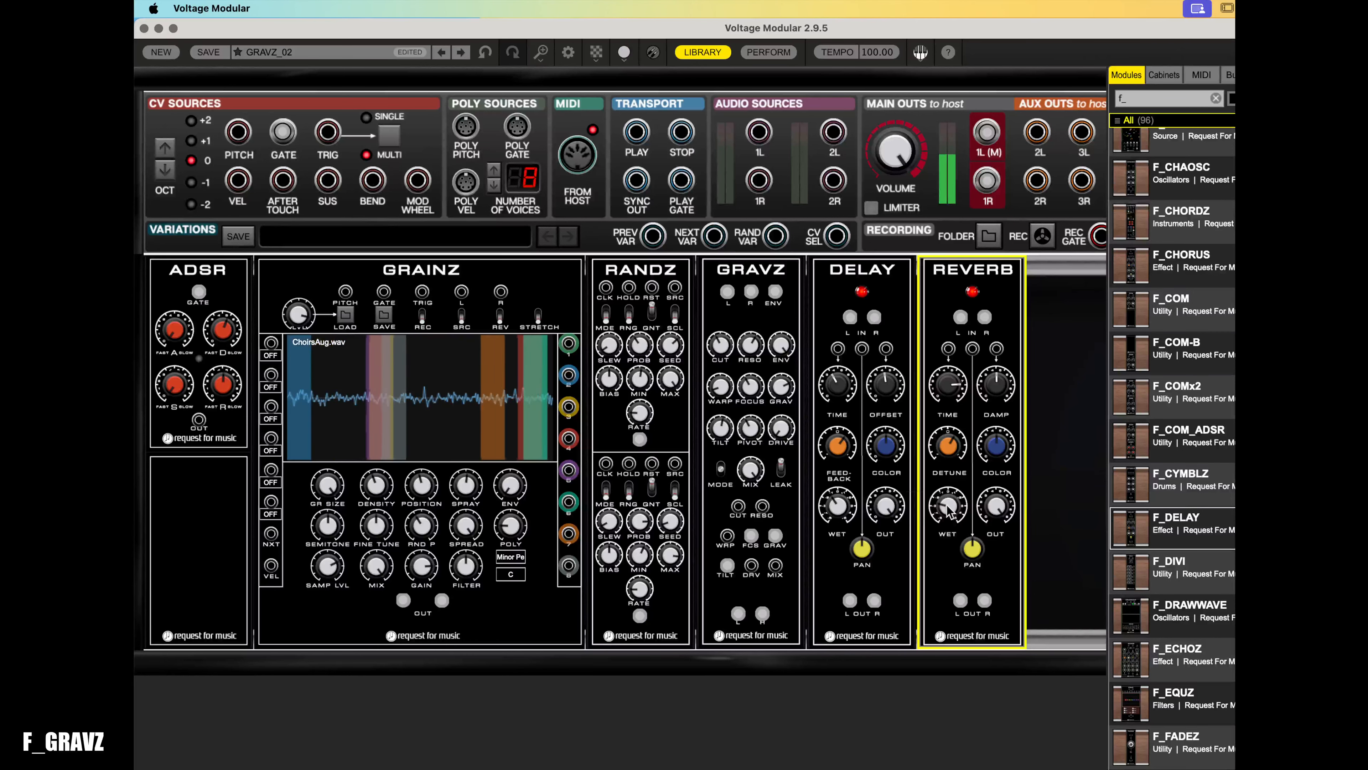
mouse_move(949, 515)
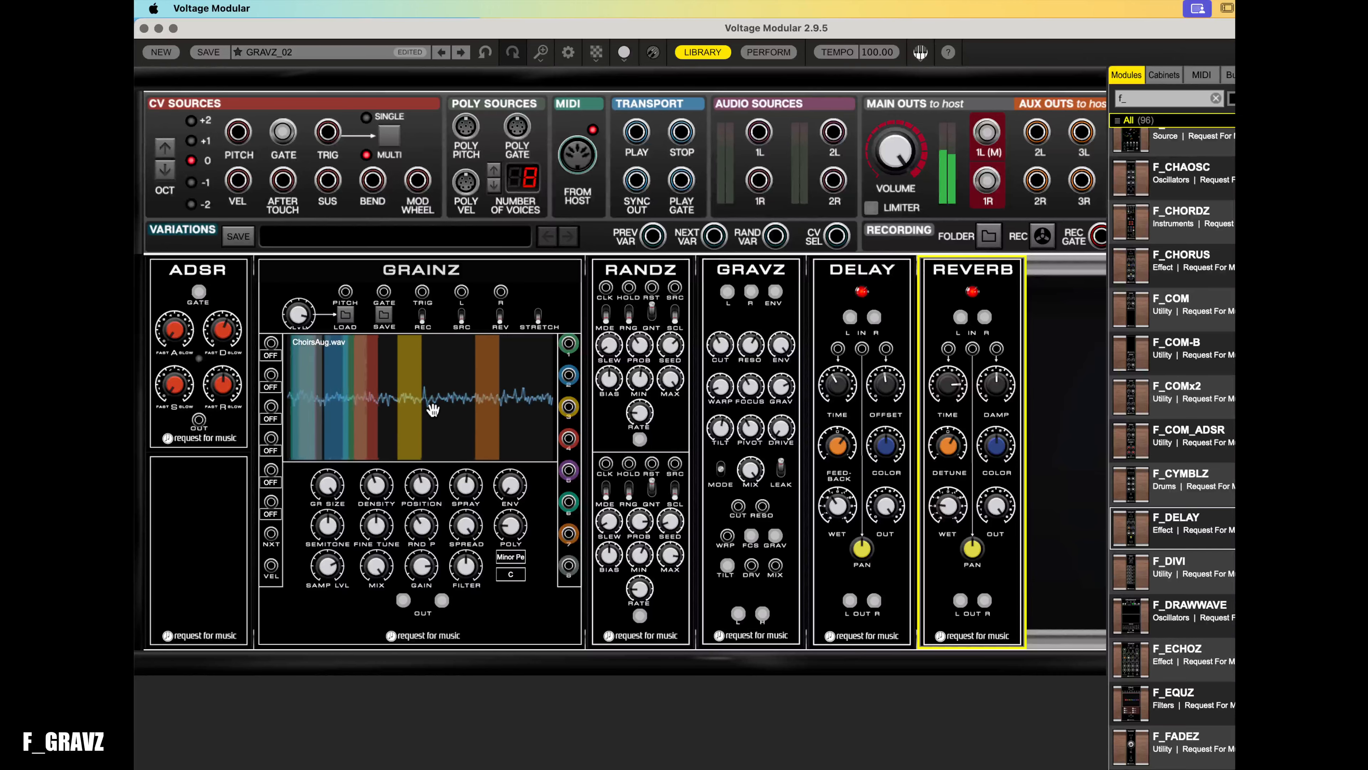
click(298, 317)
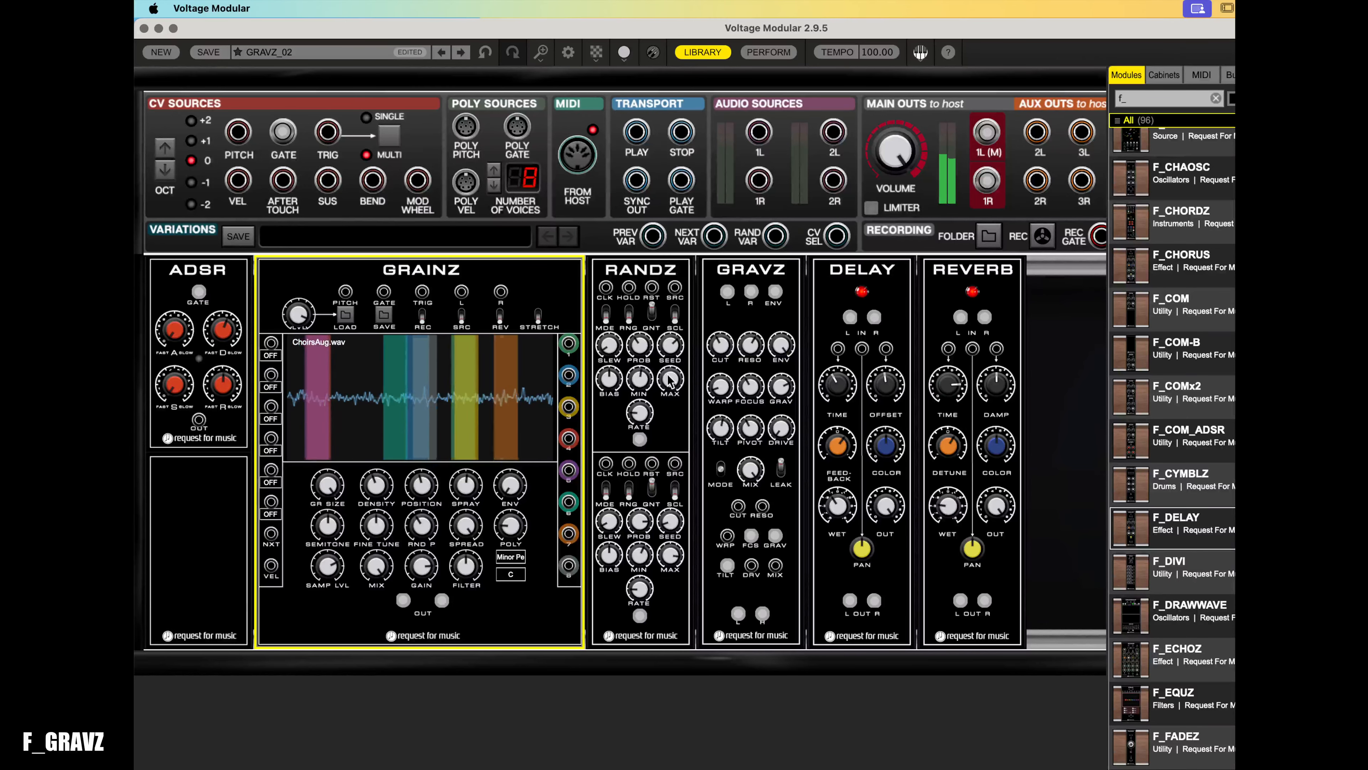
- Adjust the GRAVZ warp, pivot (about 845 Hz) and drive knobs
click(729, 392)
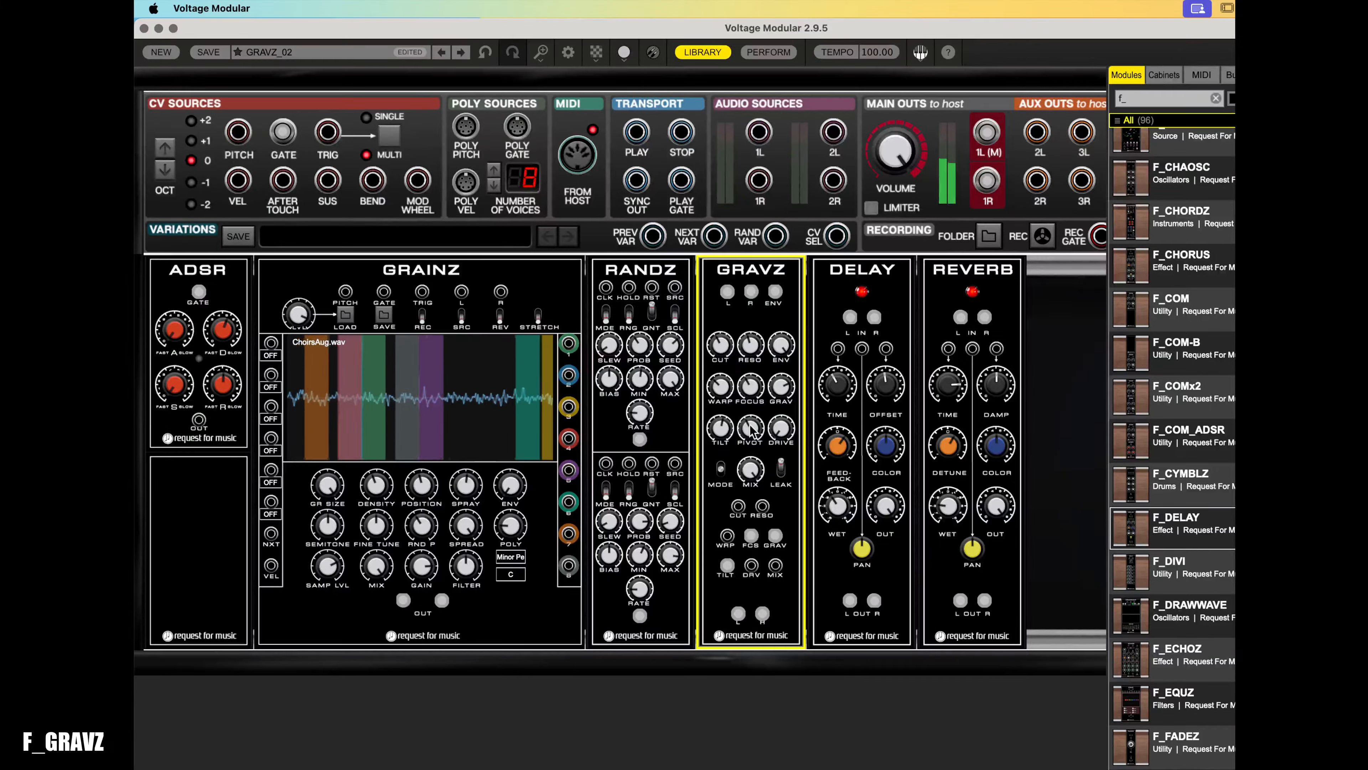
drag(751, 426, 766, 381)
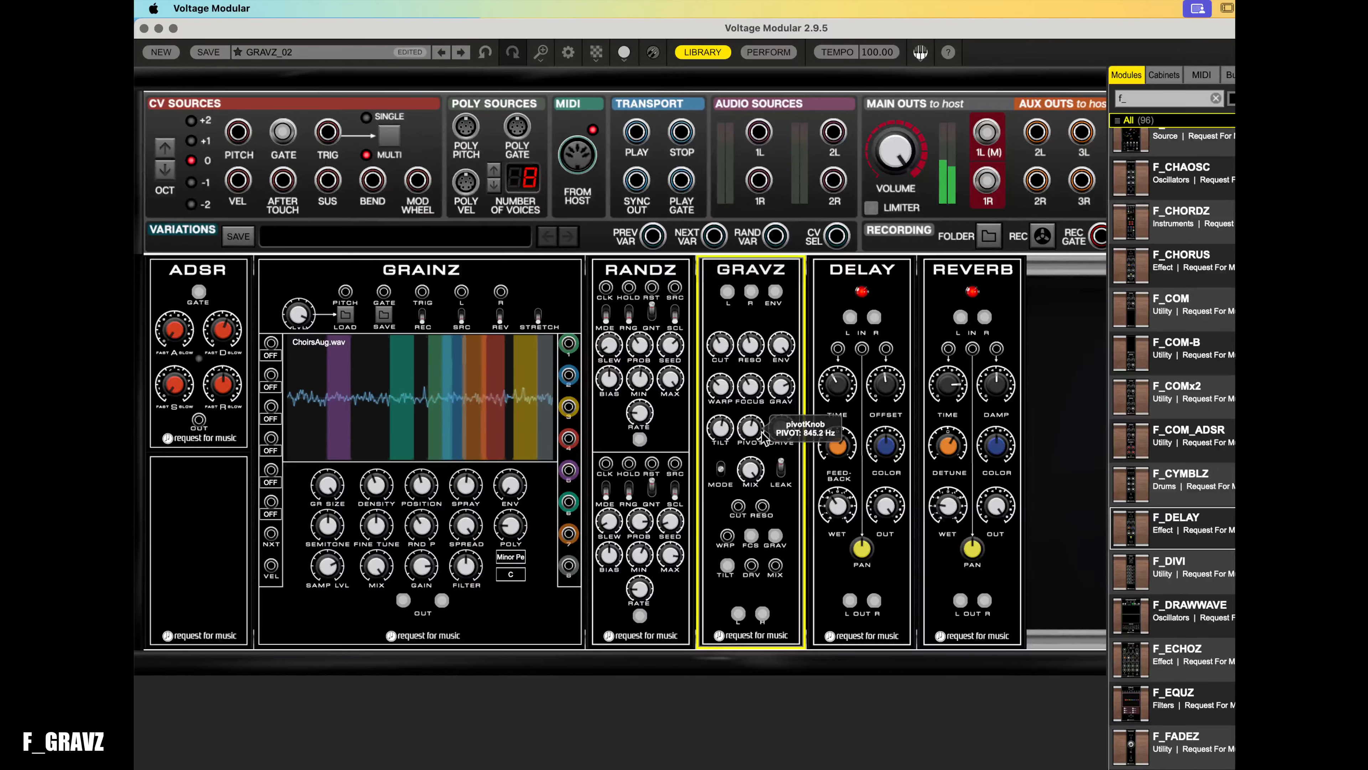
drag(781, 430, 808, 445)
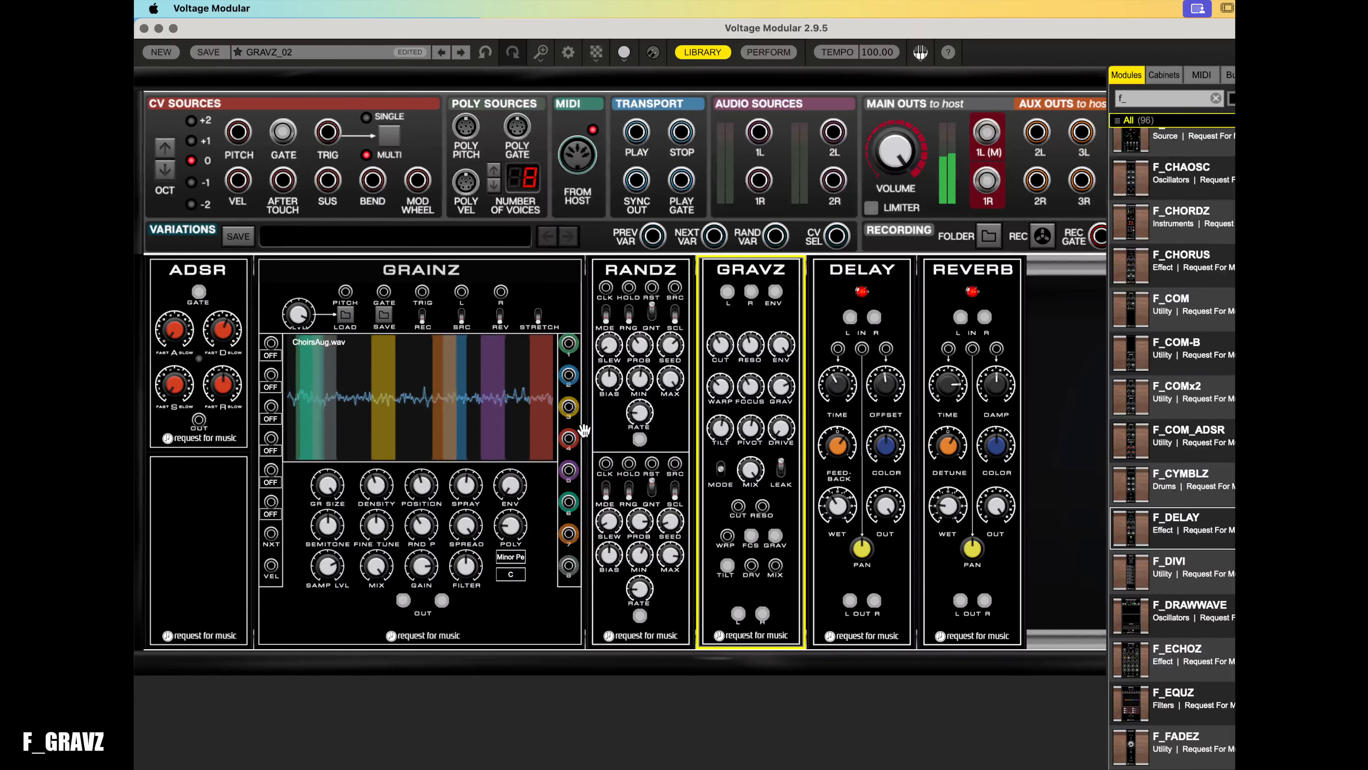
- Increase the GRAINZ random pitch amount
click(297, 318)
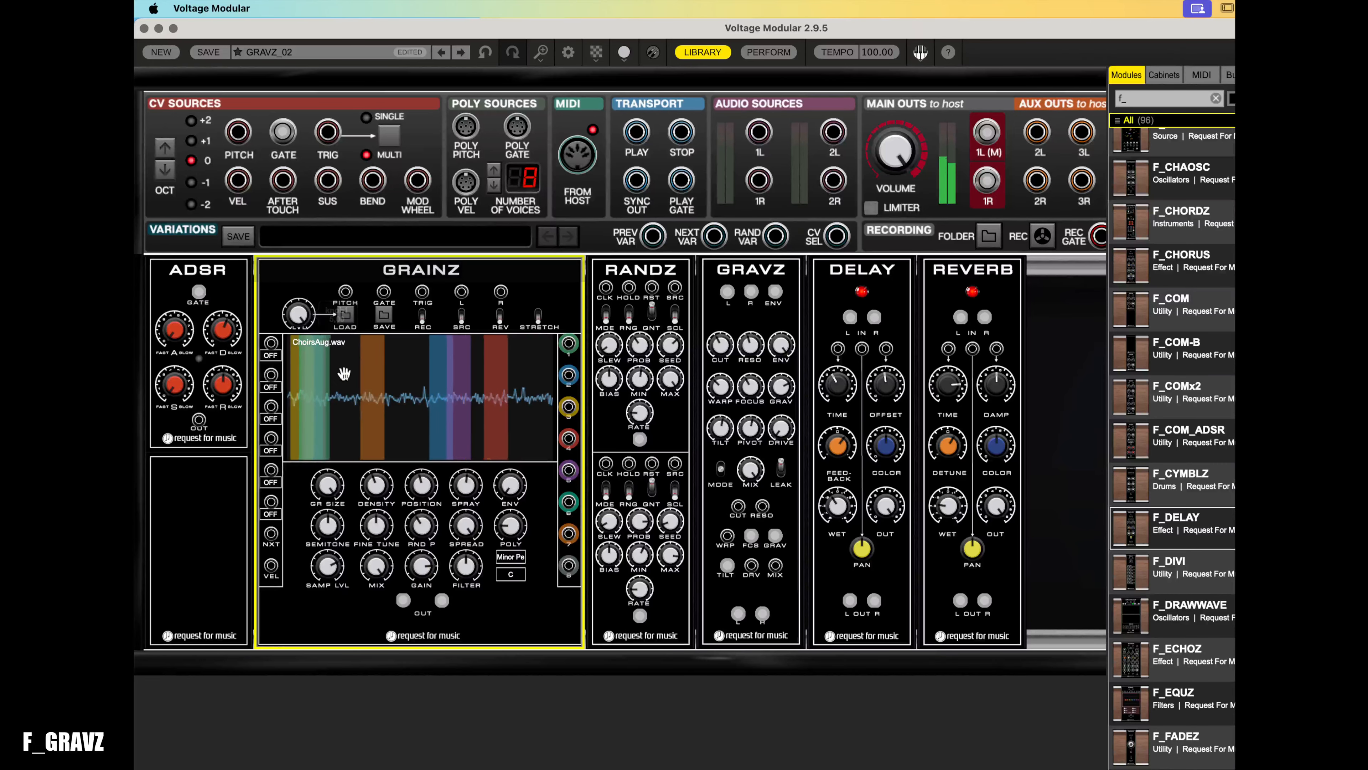
drag(420, 529, 424, 498)
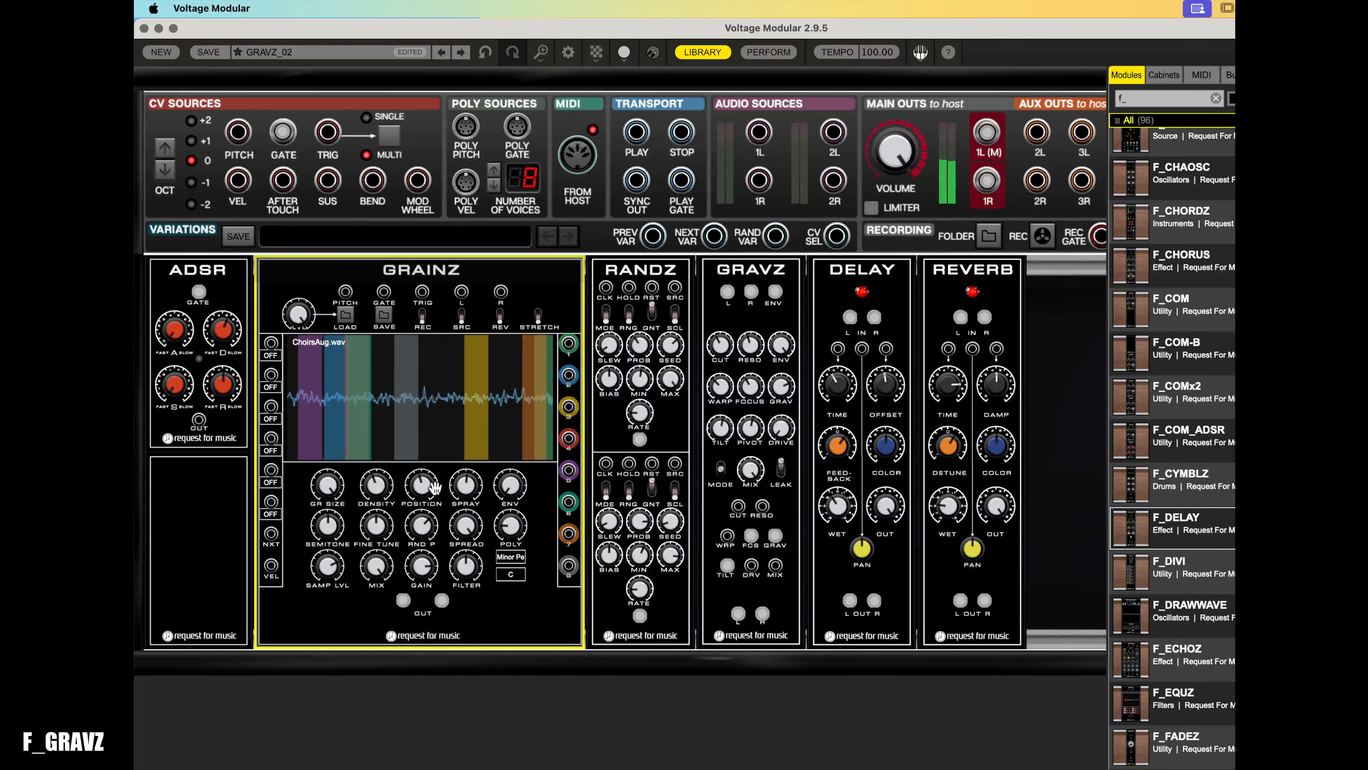
drag(424, 529, 425, 517)
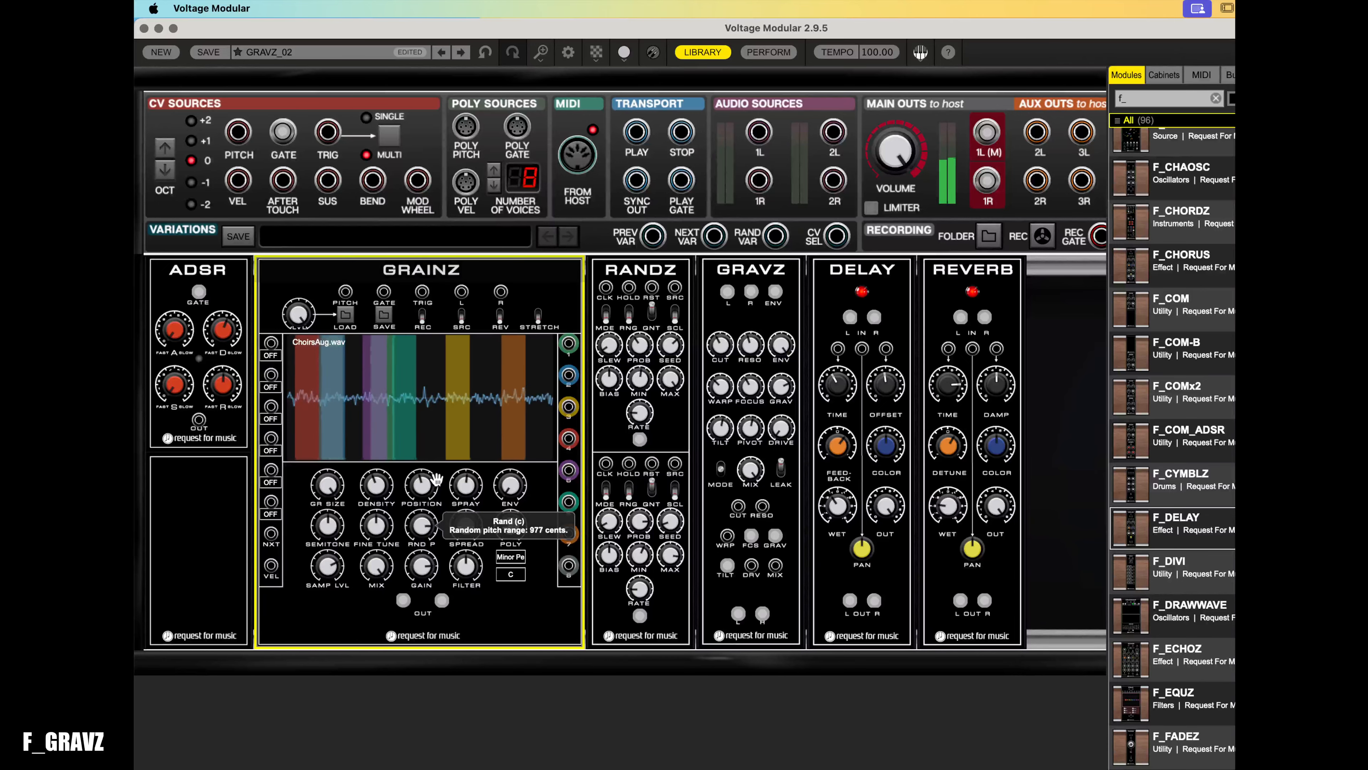
- Set the GRAINZ pitch quantizer's root note to E
click(510, 575)
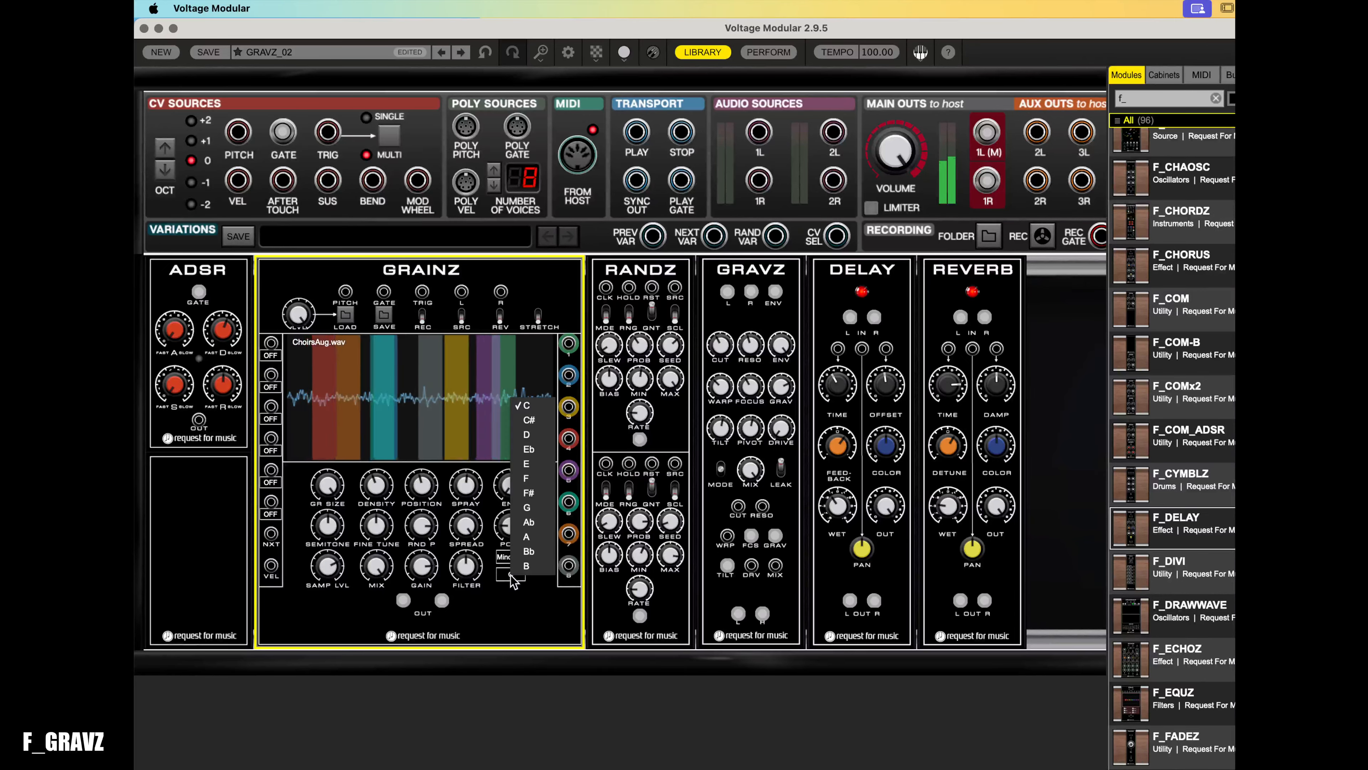
click(522, 465)
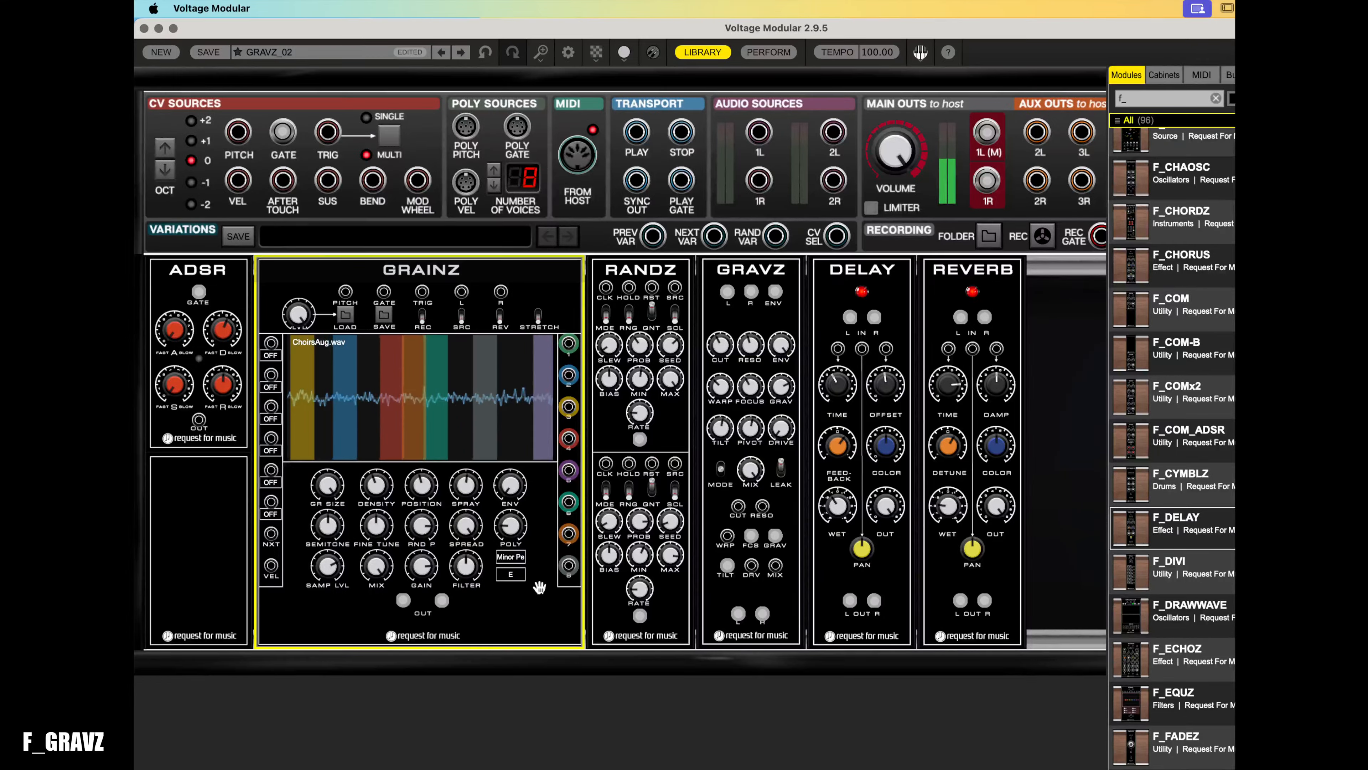
- Set the GRAINZ quantizer scale to Blues
click(518, 563)
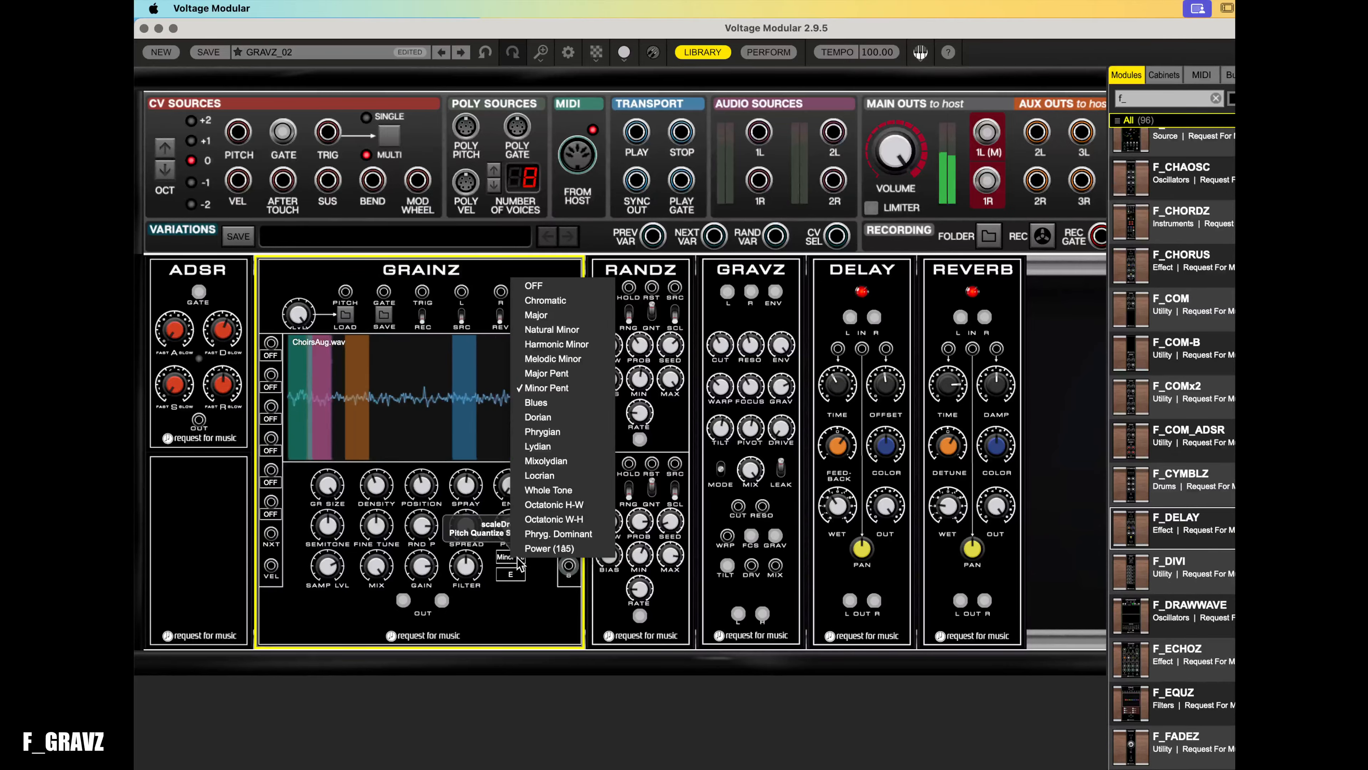
click(542, 404)
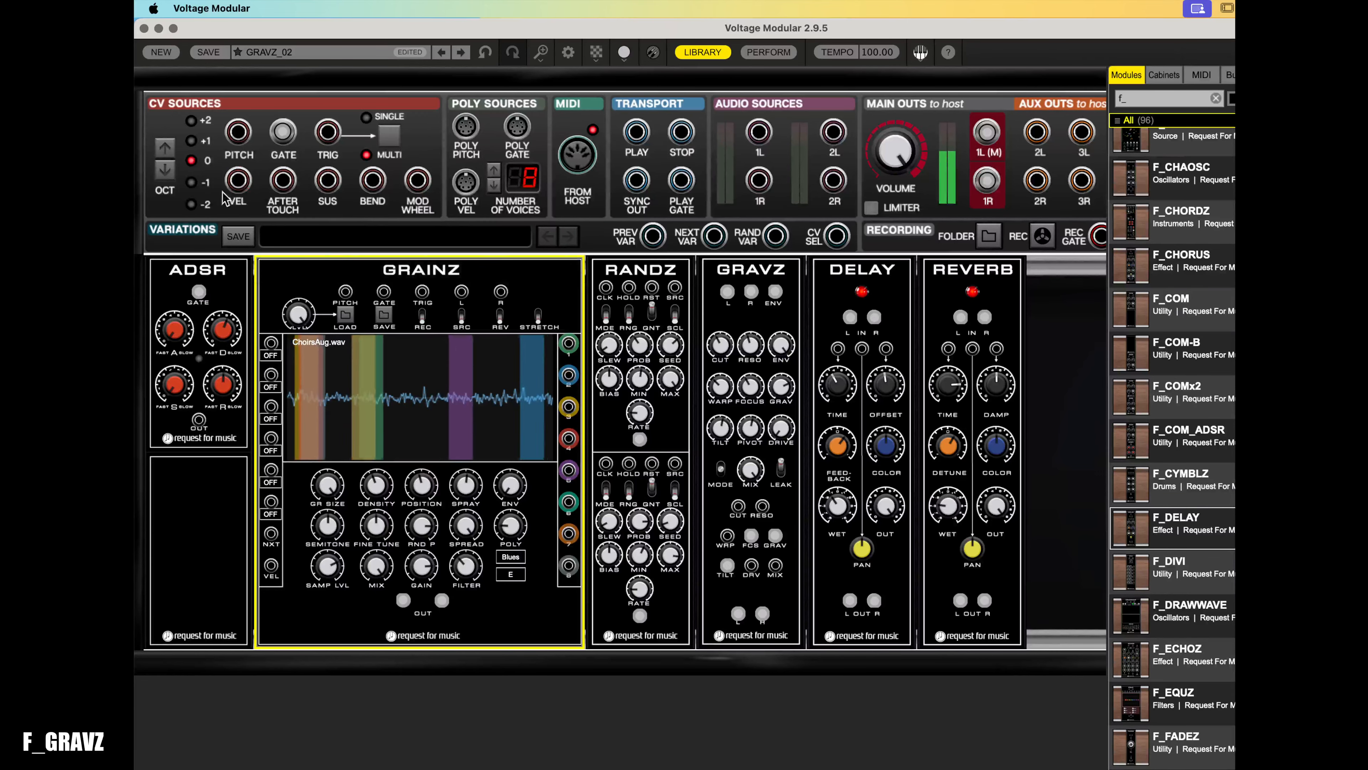
- Assign the first GRAINZ modulation slot to Pitch (cents) and patch it from the lower RANDZ channel
click(511, 559)
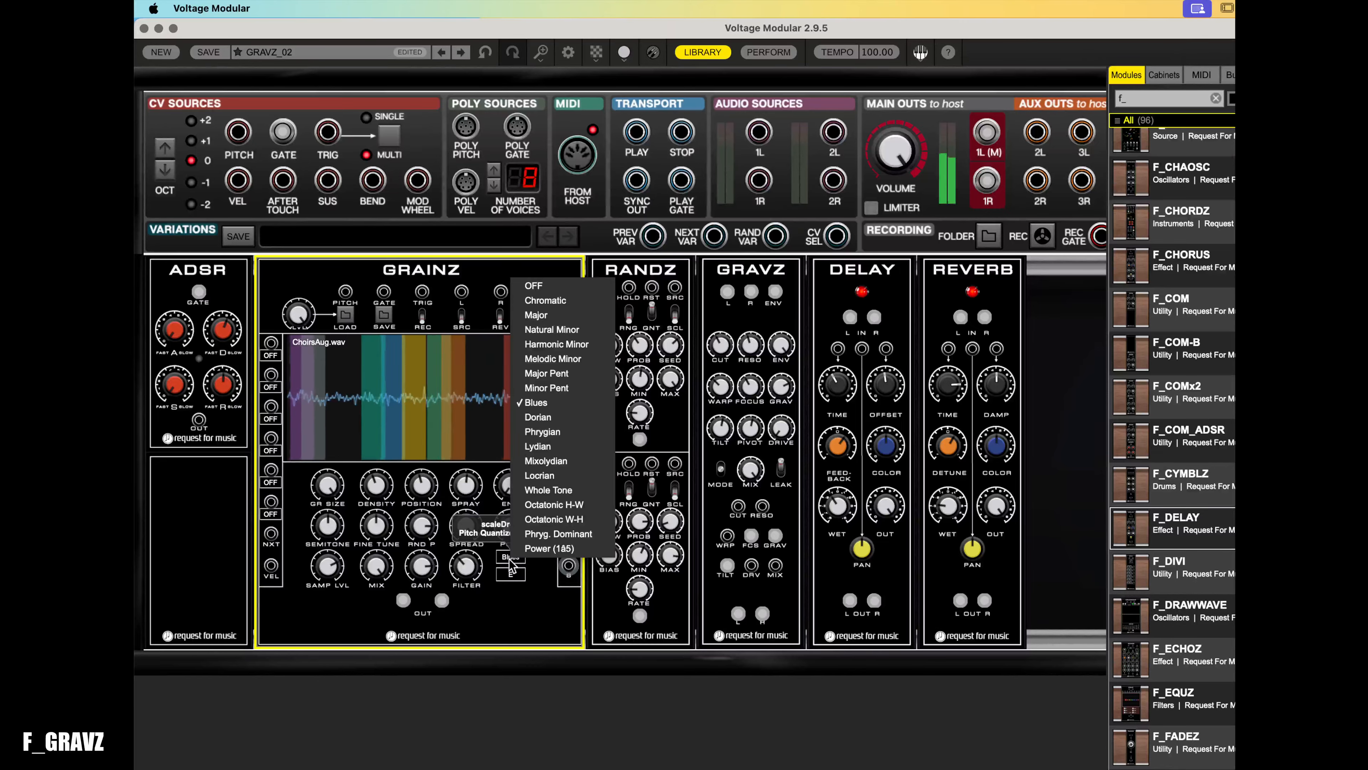
click(269, 357)
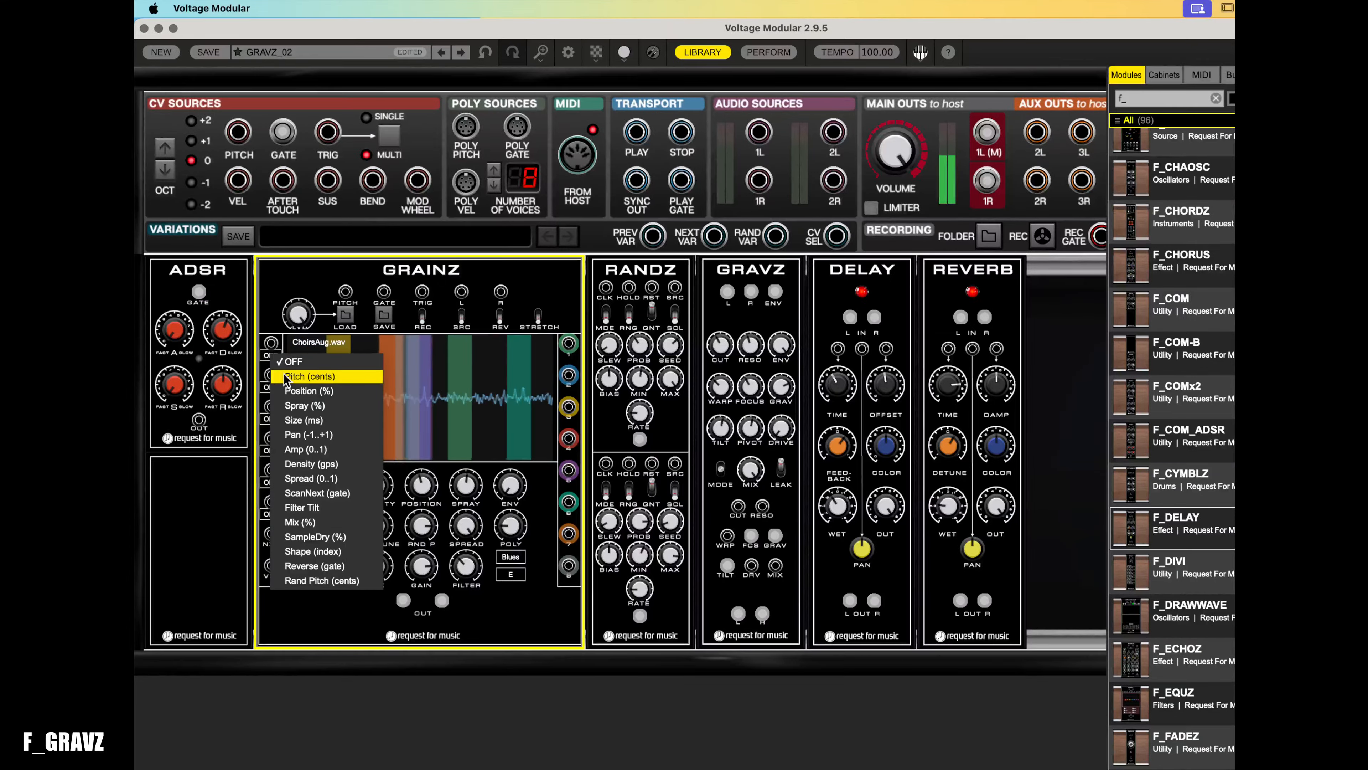
click(286, 377)
drag(271, 342, 640, 619)
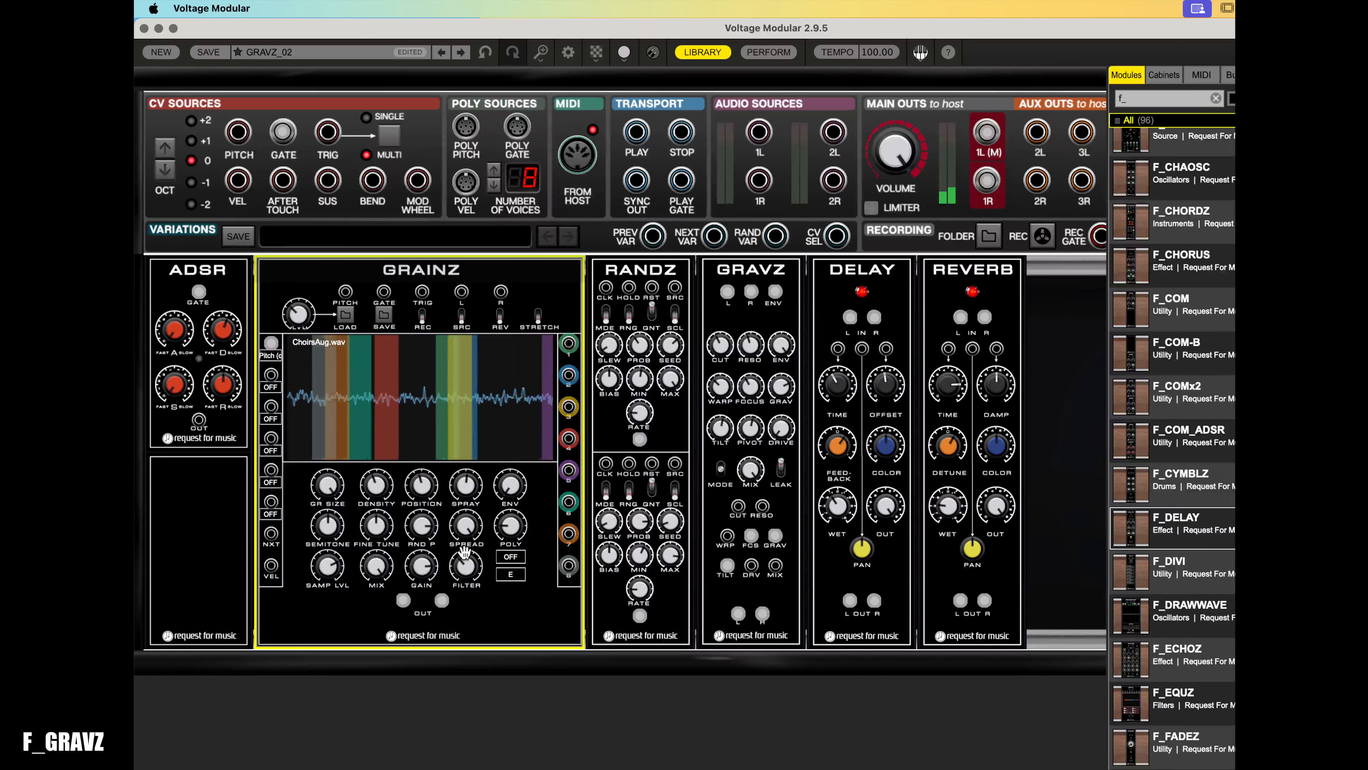
mouse_move(645, 614)
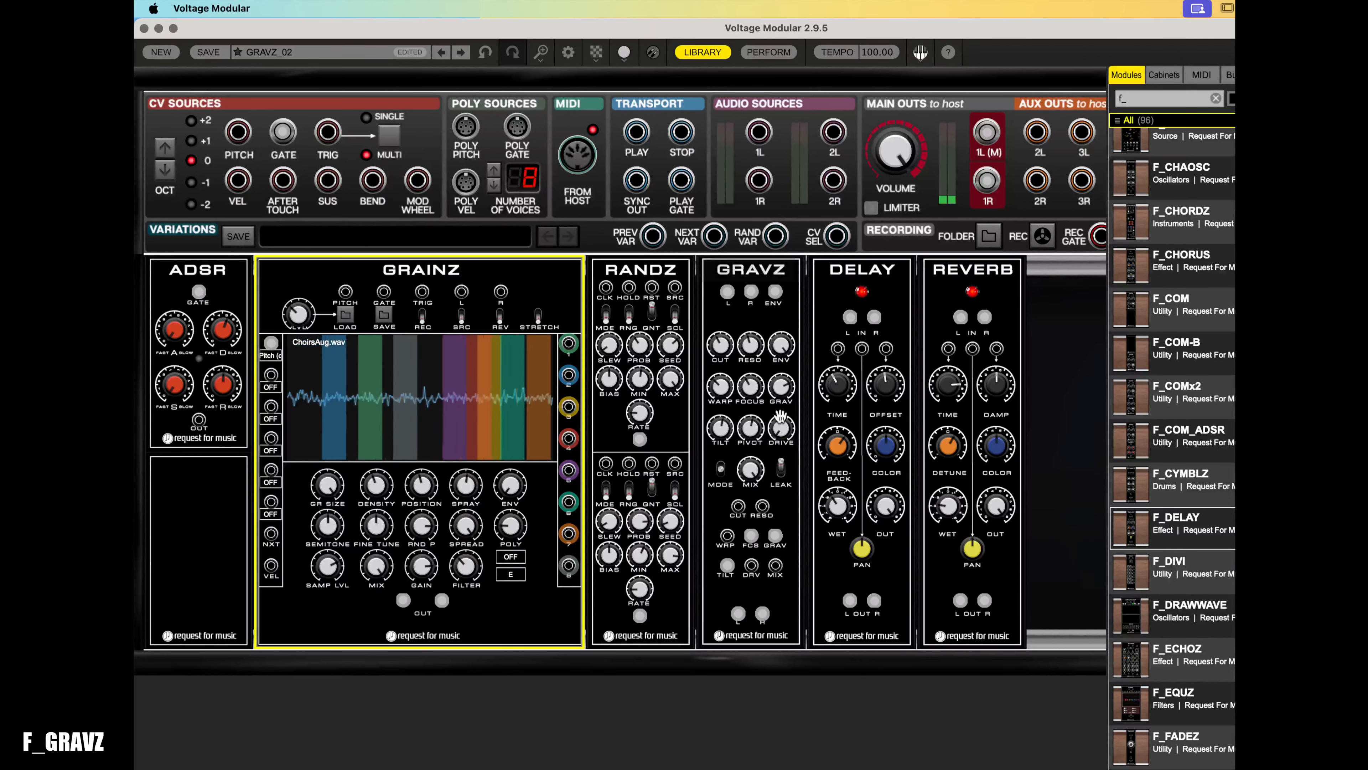
mouse_move(746, 292)
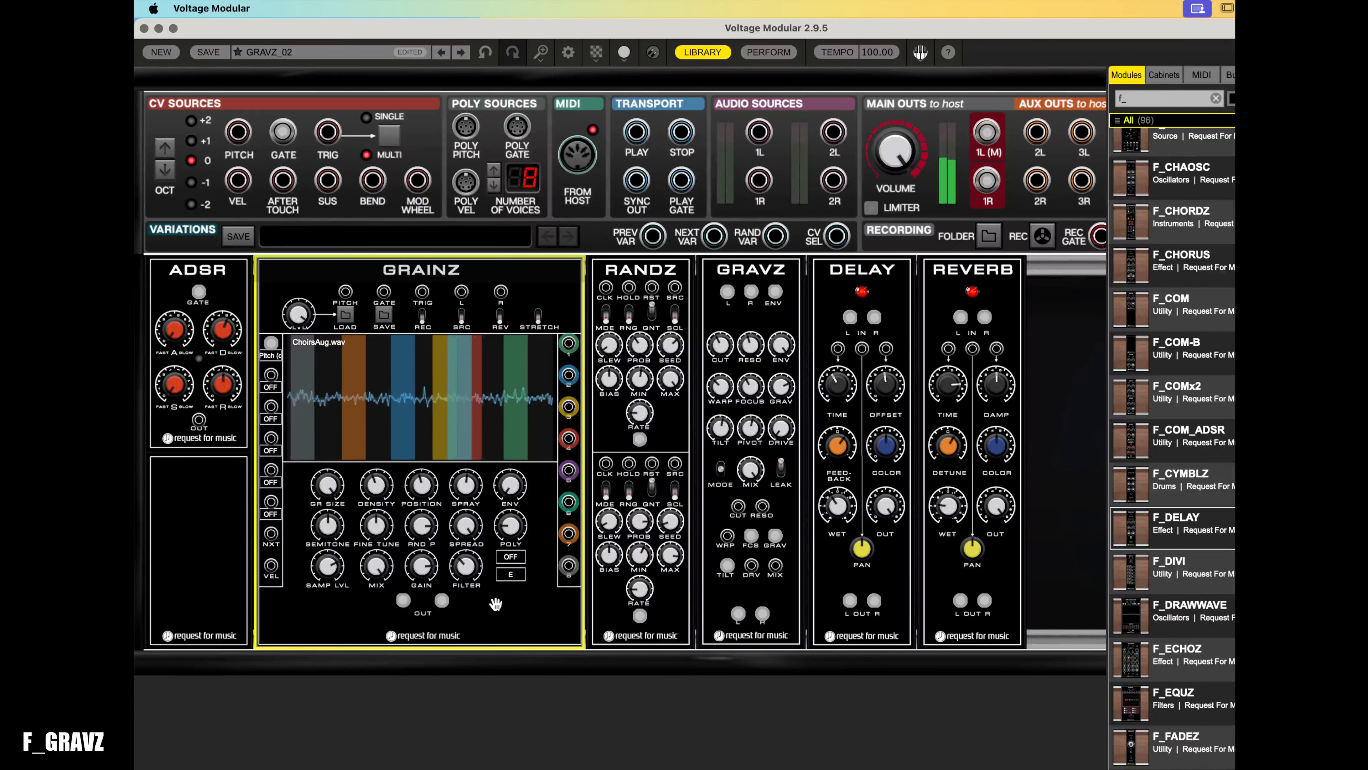
- Lower the GRAINZ random pitch amount and set the quantizer scale to Major Pent
drag(418, 530, 450, 655)
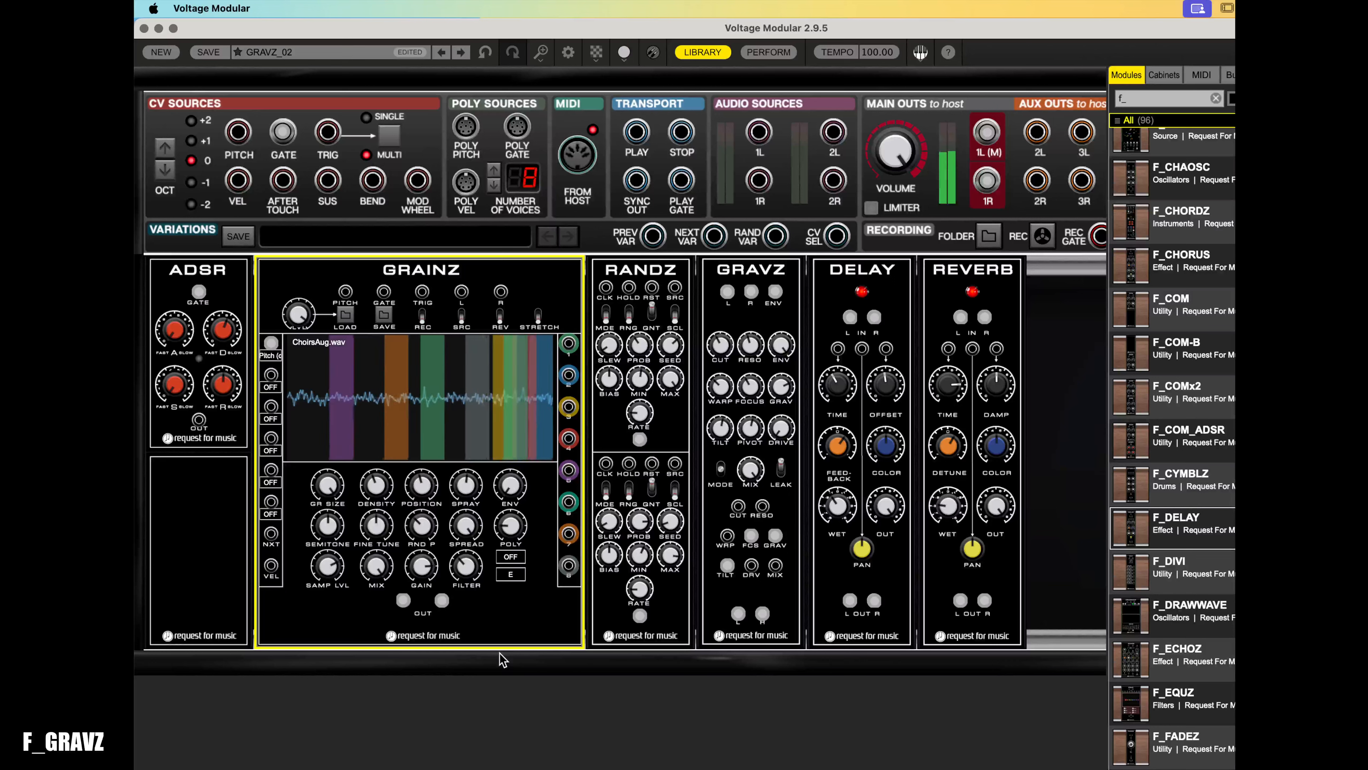
click(522, 562)
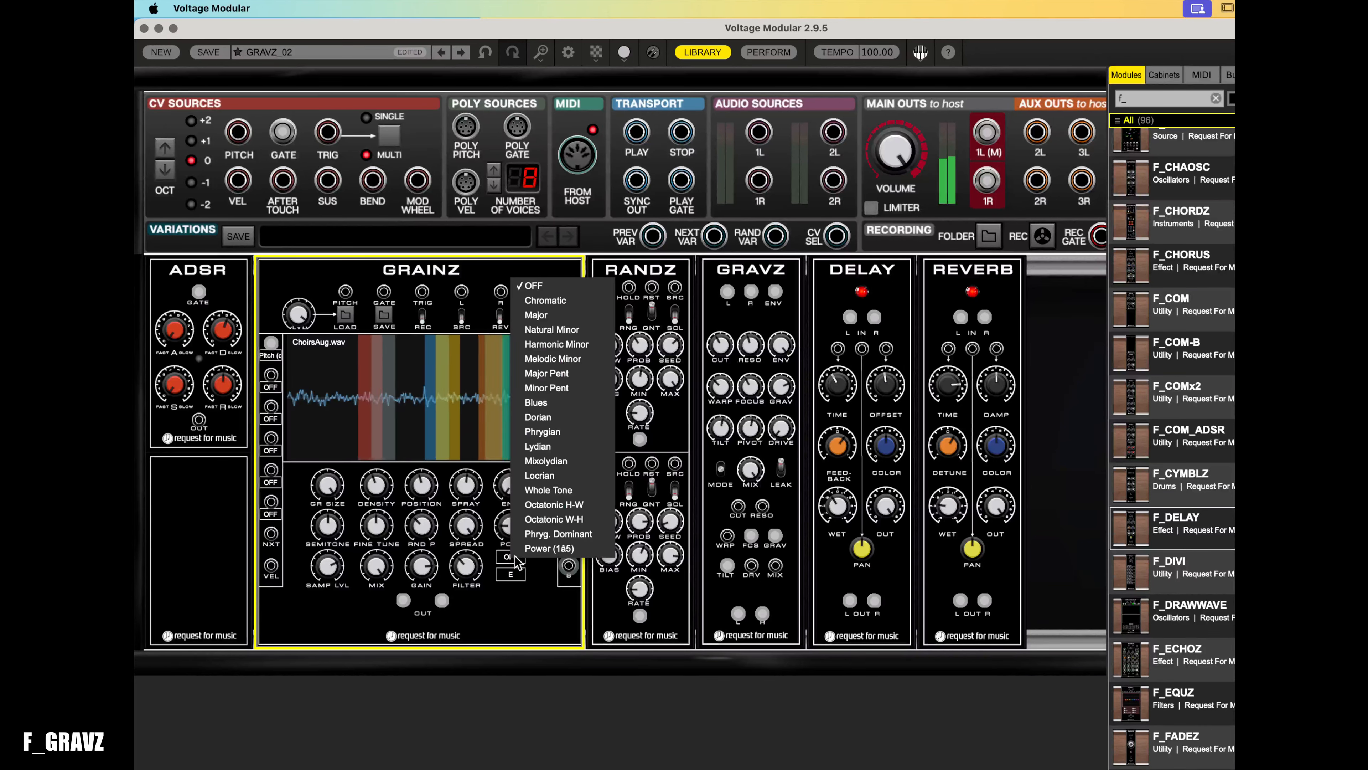
click(541, 373)
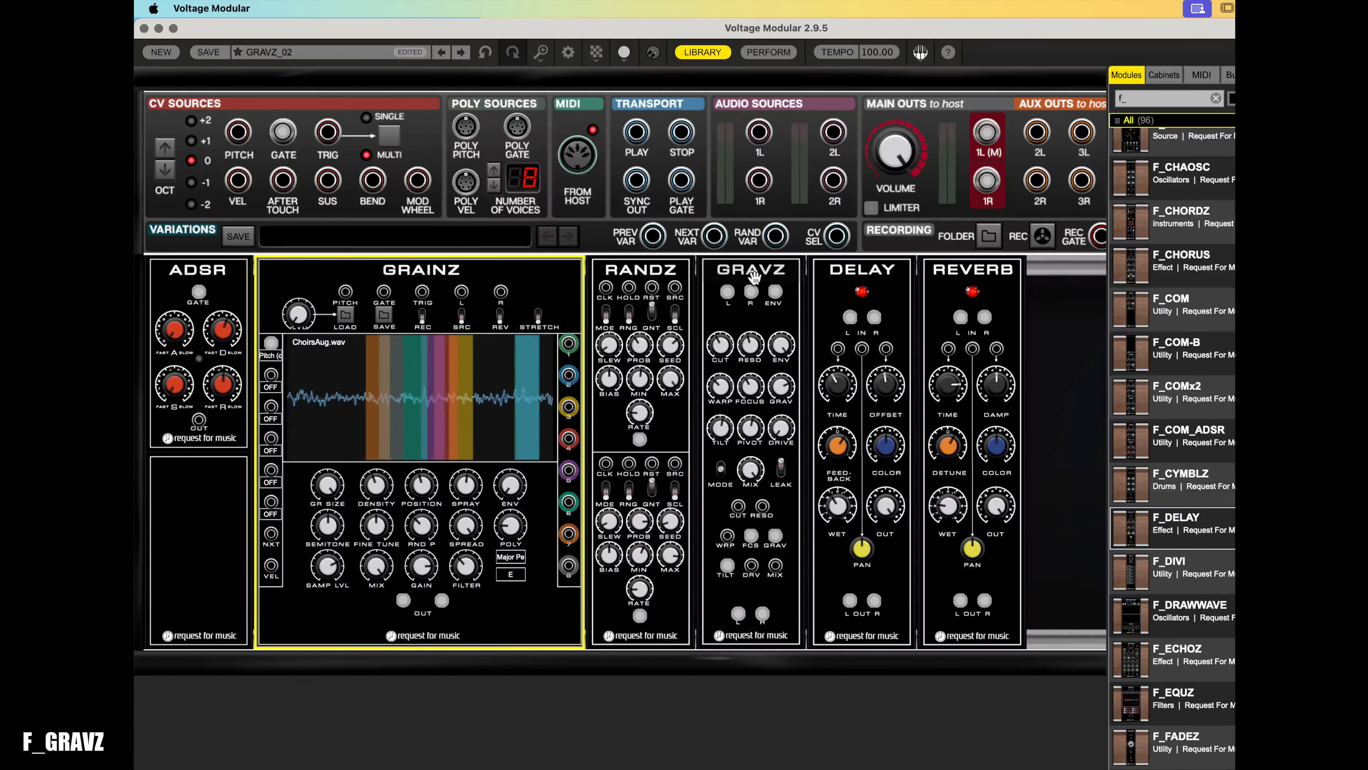
mouse_move(754, 289)
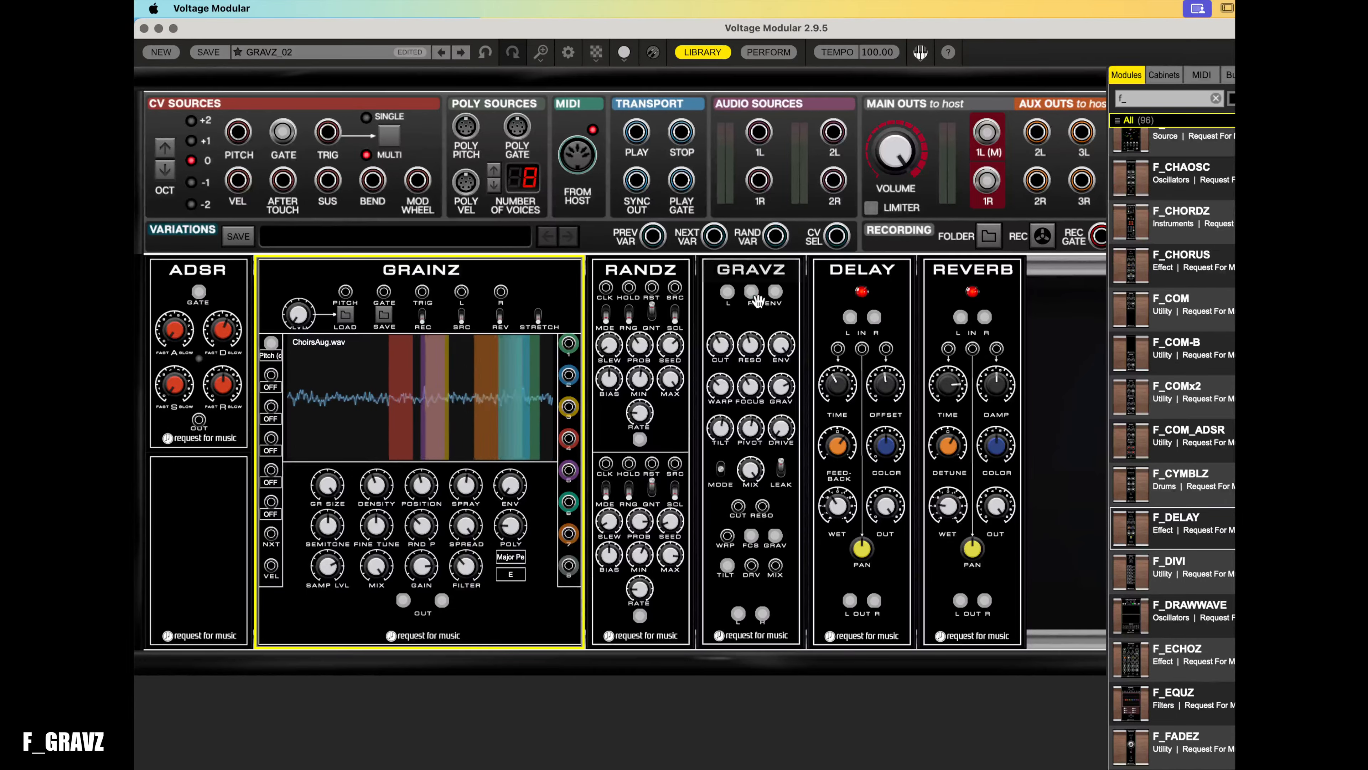